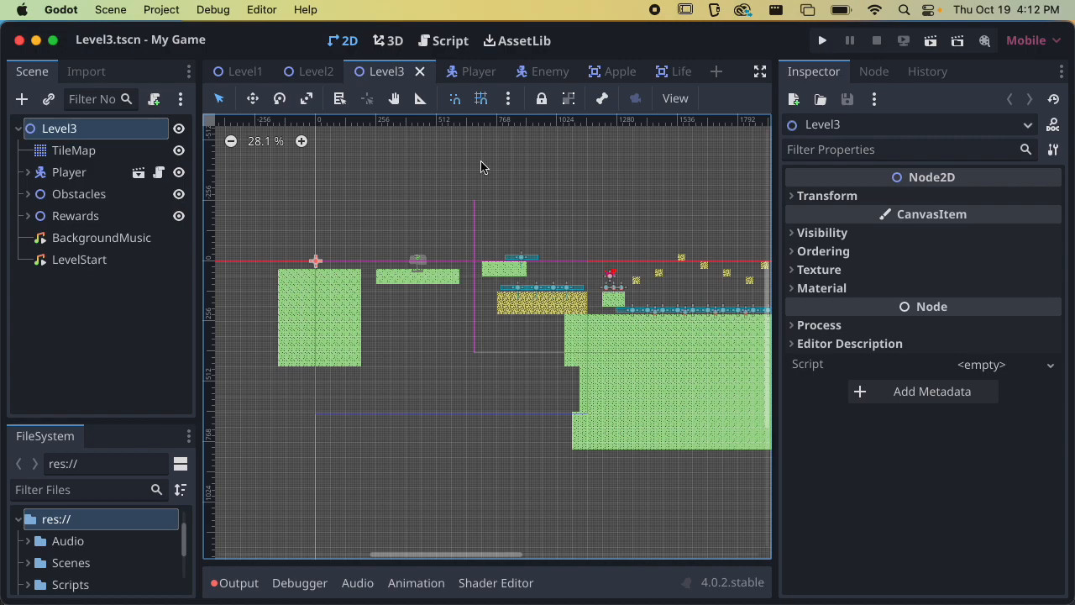
# Run the project using the current Level3 scene as its main scene, and close the game window.
pyautogui.moveTo(379, 73); pyautogui.dragTo(383, 76)
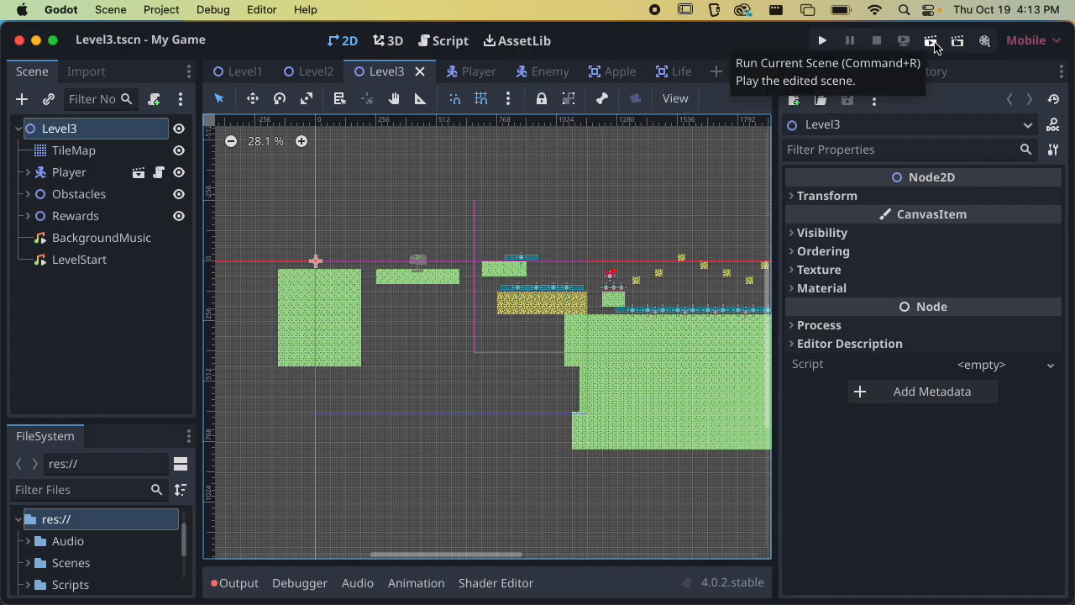
pyautogui.click(824, 42)
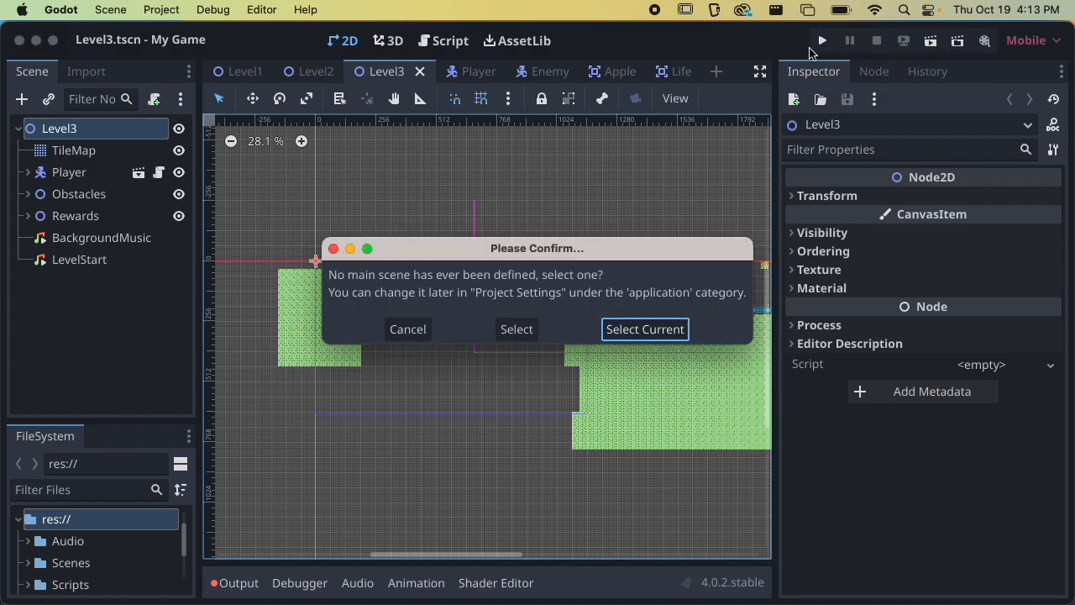
pyautogui.moveTo(553, 248); pyautogui.dragTo(525, 196)
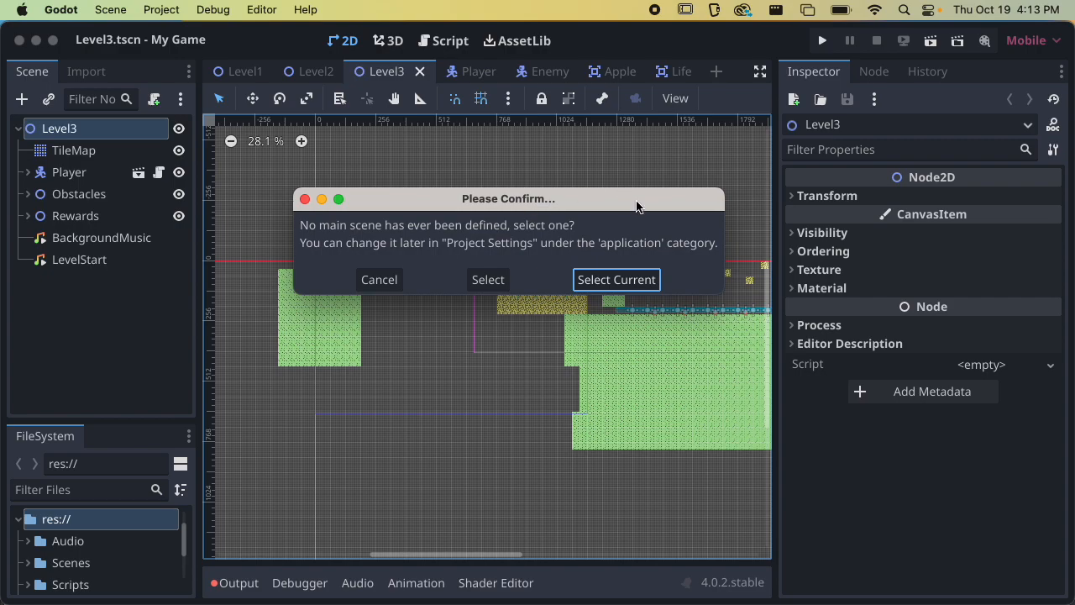
pyautogui.click(616, 284)
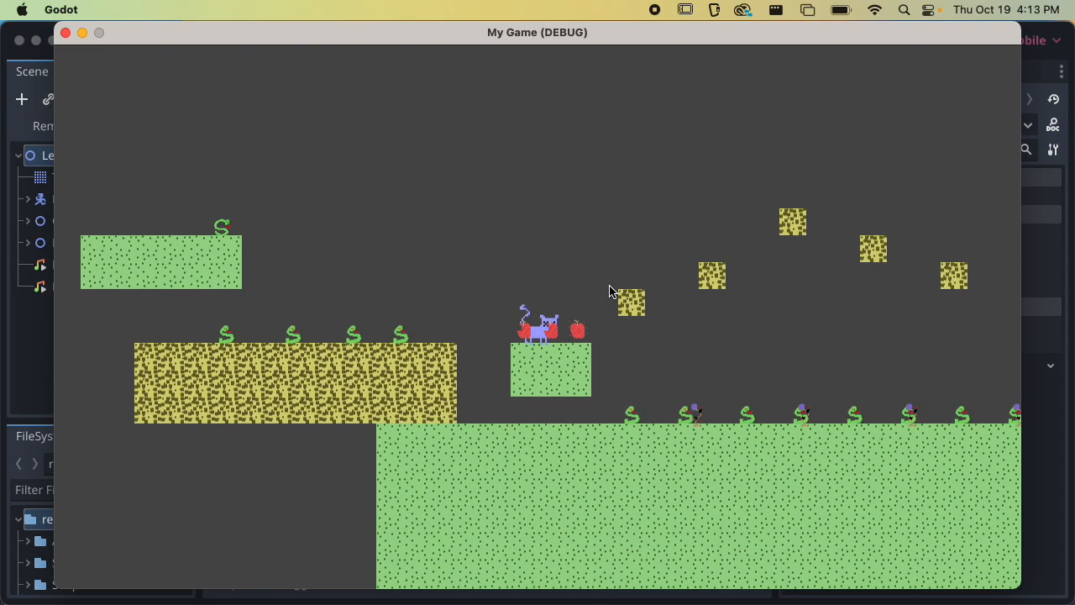
pyautogui.press('XF86AudioMute')
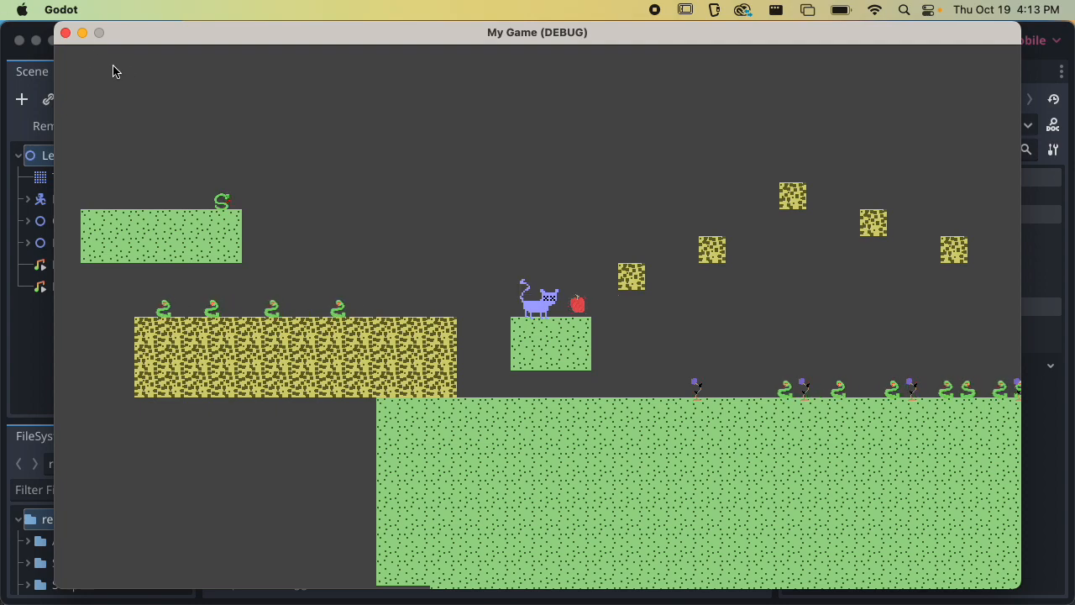
pyautogui.click(65, 32)
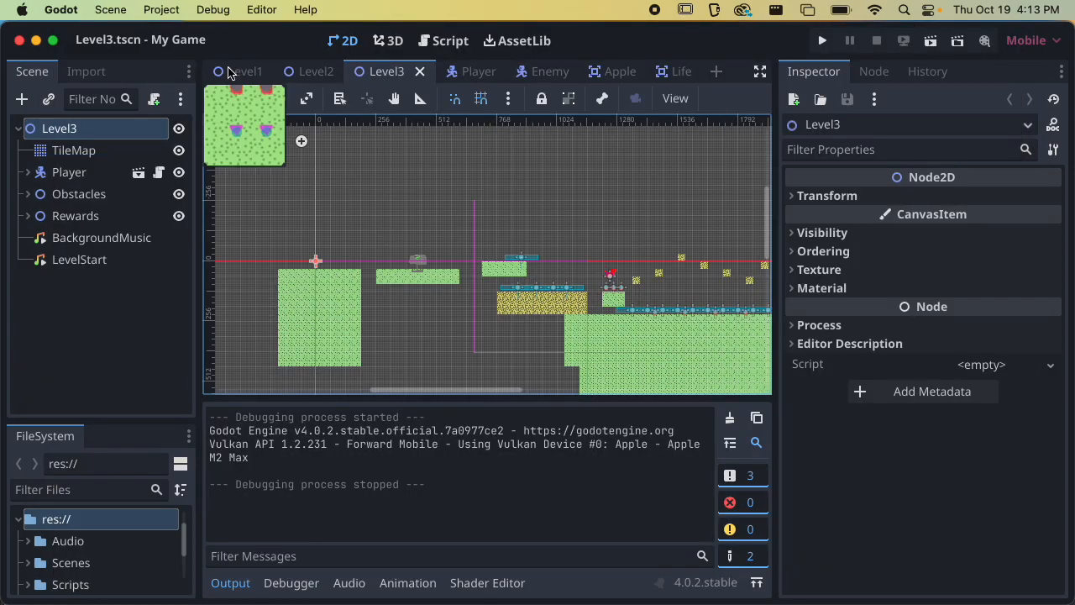
# Open the application's Run section in the project settings and reset the Main Scene property.
pyautogui.moveTo(230, 67)
pyautogui.click(150, 11)
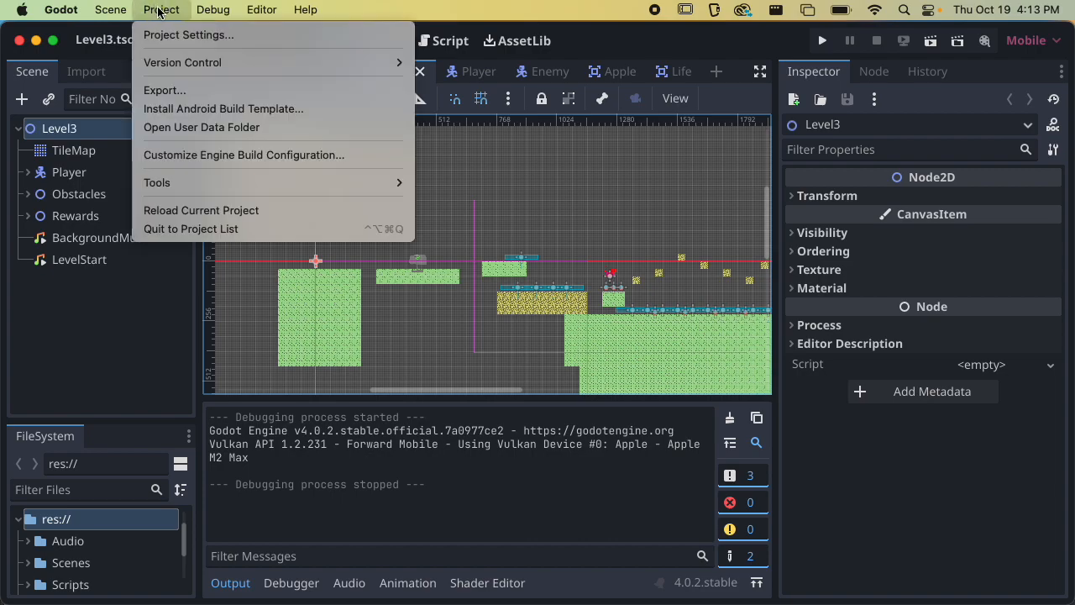
pyautogui.click(214, 36)
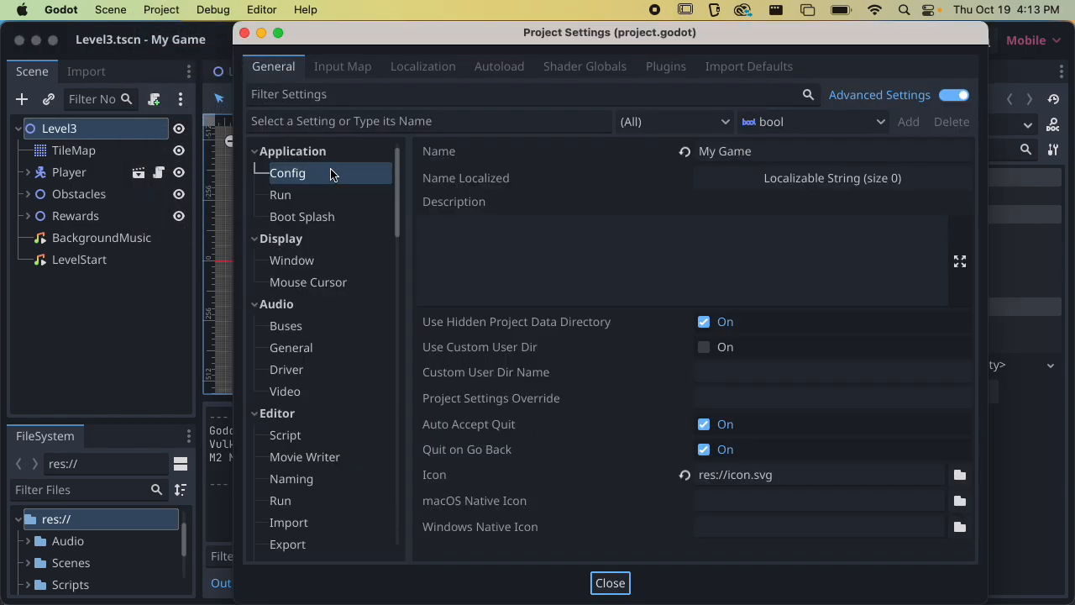
pyautogui.click(285, 195)
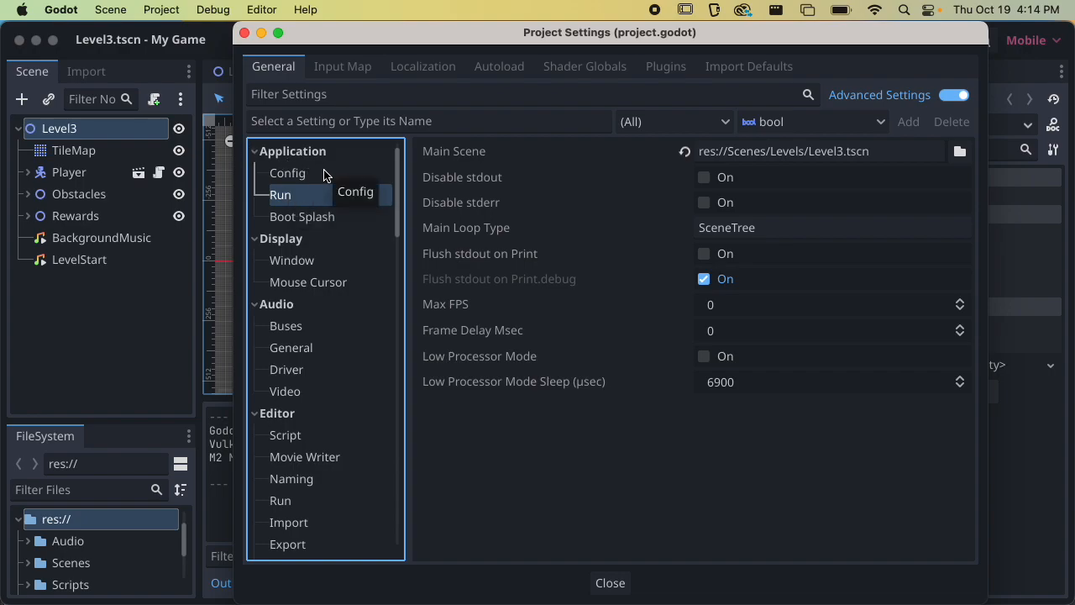
pyautogui.click(481, 151)
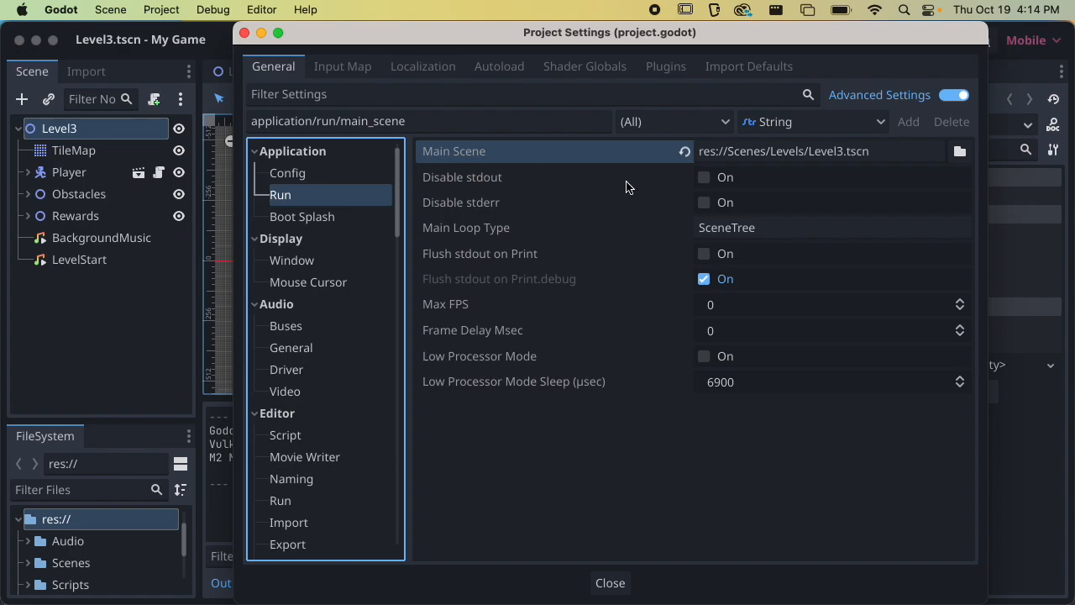
pyautogui.click(685, 152)
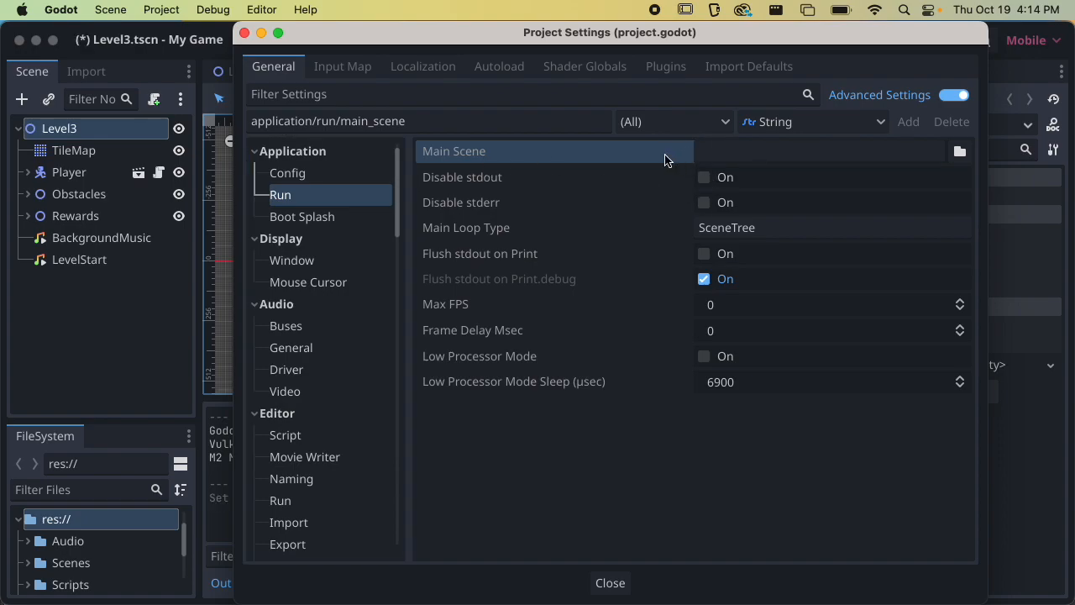
# Set the project's main scene to Level3.tscn from the Scenes/Levels folder.
pyautogui.click(759, 152)
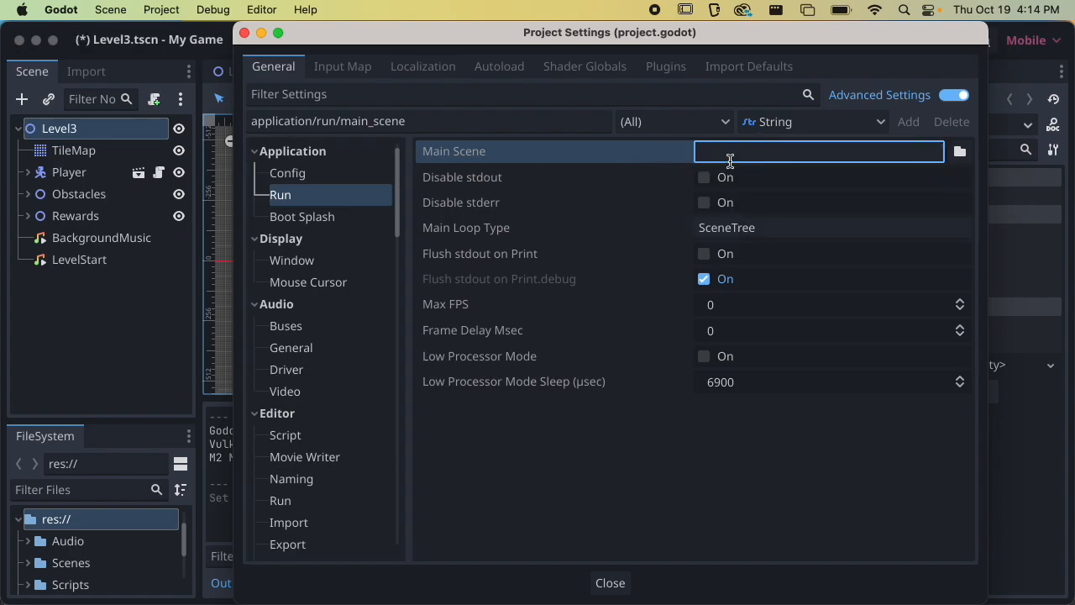
pyautogui.click(592, 163)
pyautogui.click(487, 157)
pyautogui.click(960, 152)
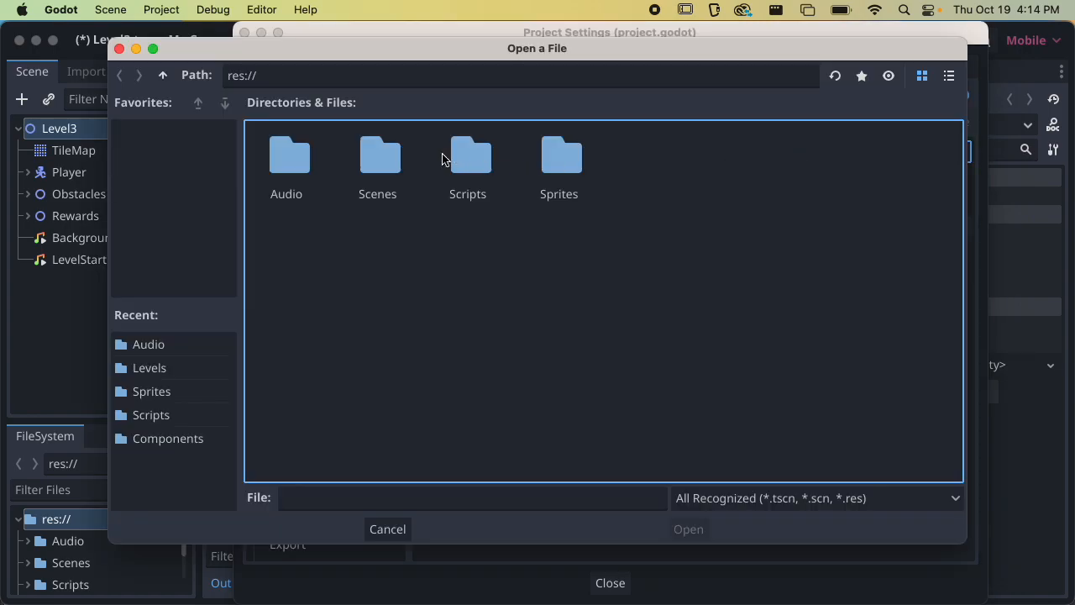
pyautogui.click(380, 157)
pyautogui.doubleClick(398, 166)
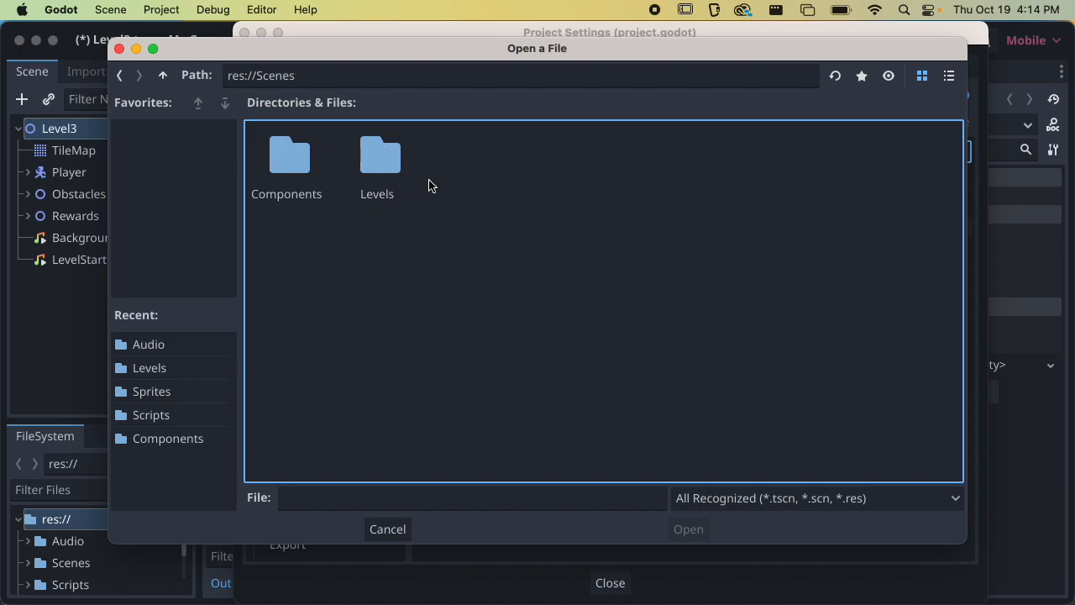
pyautogui.doubleClick(396, 161)
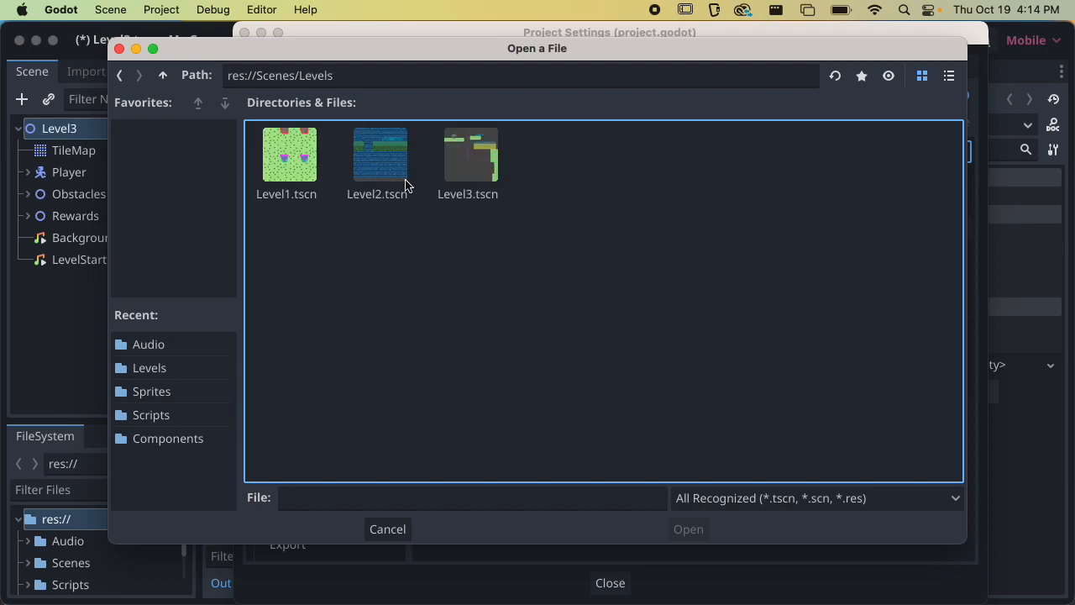
pyautogui.click(468, 159)
pyautogui.click(689, 529)
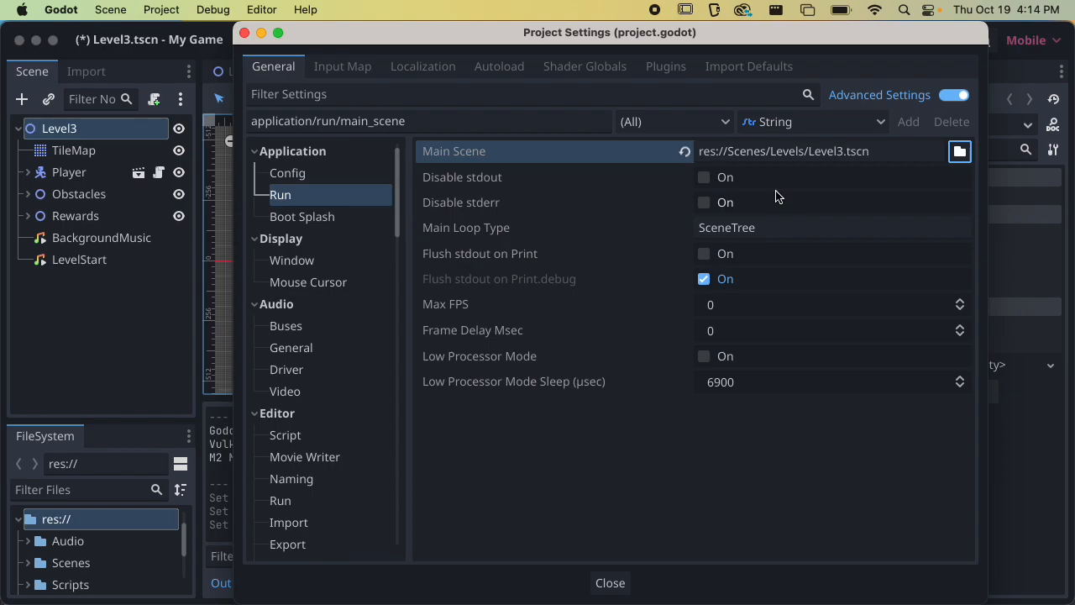
# Examine the viewport width, viewport height and available window modes in the project's Display Window settings.
pyautogui.click(312, 258)
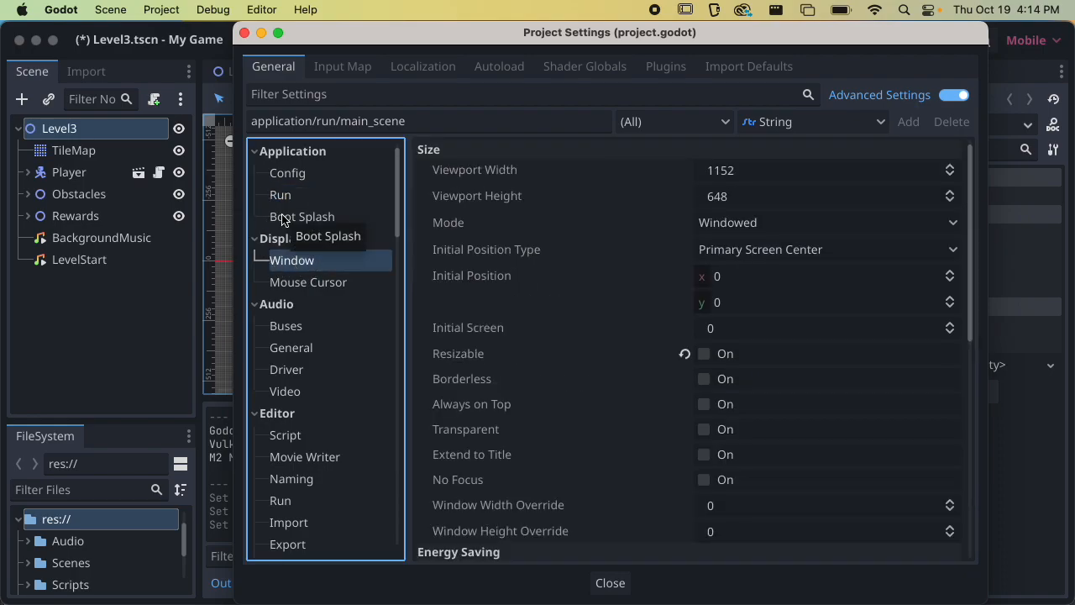
pyautogui.click(475, 173)
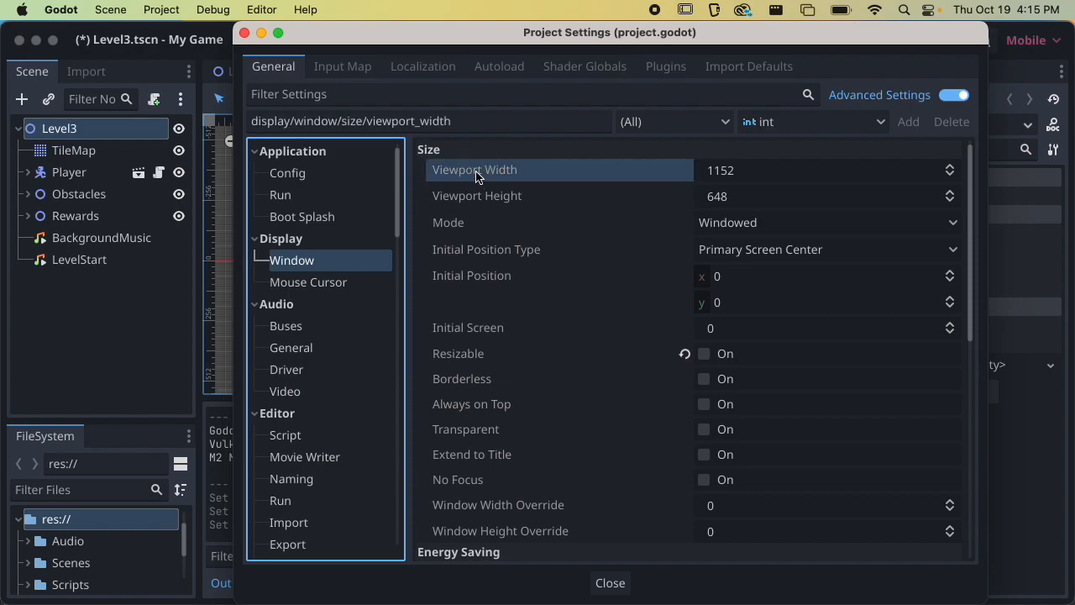
pyautogui.click(605, 195)
pyautogui.click(611, 177)
pyautogui.click(470, 229)
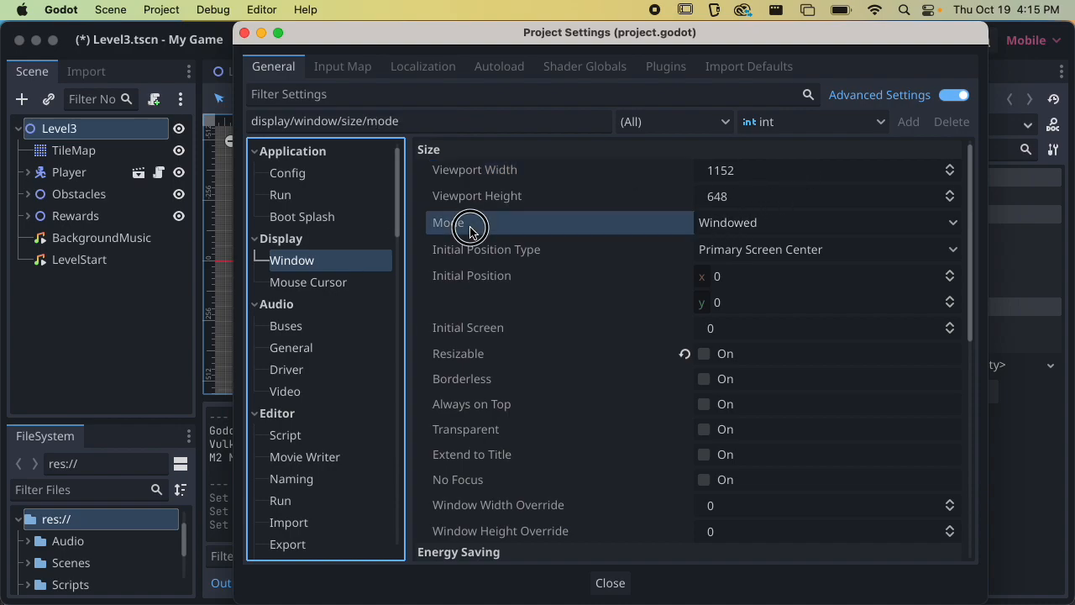
pyautogui.click(782, 227)
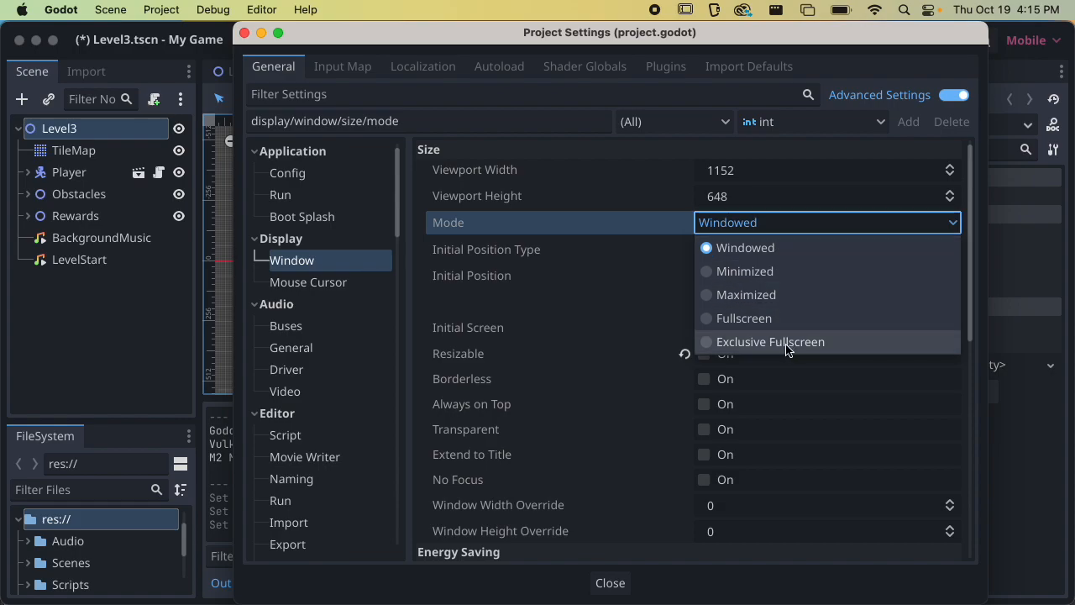
pyautogui.click(756, 227)
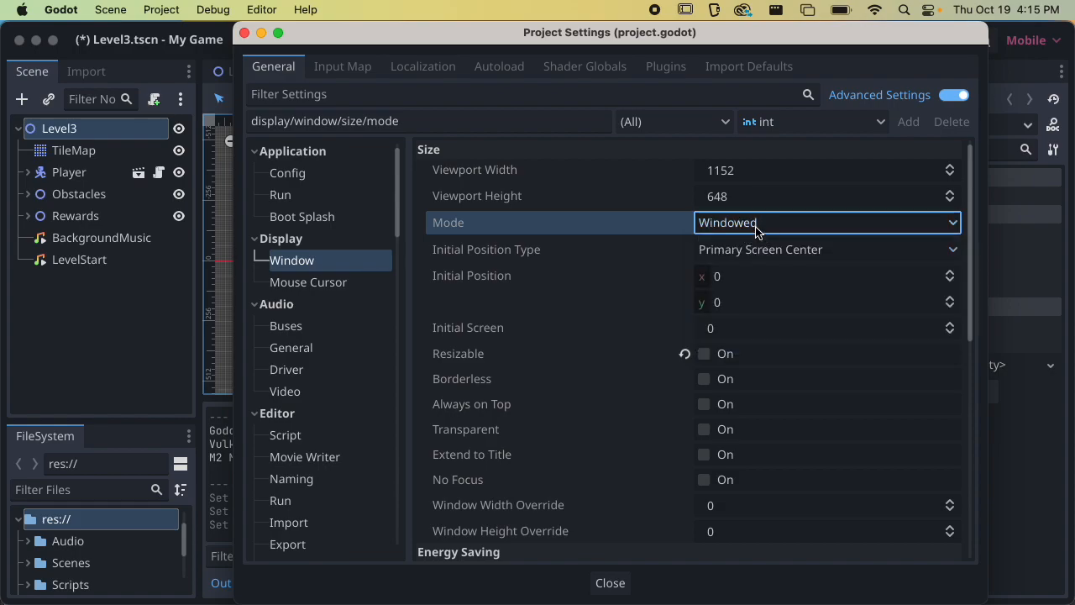
pyautogui.click(761, 226)
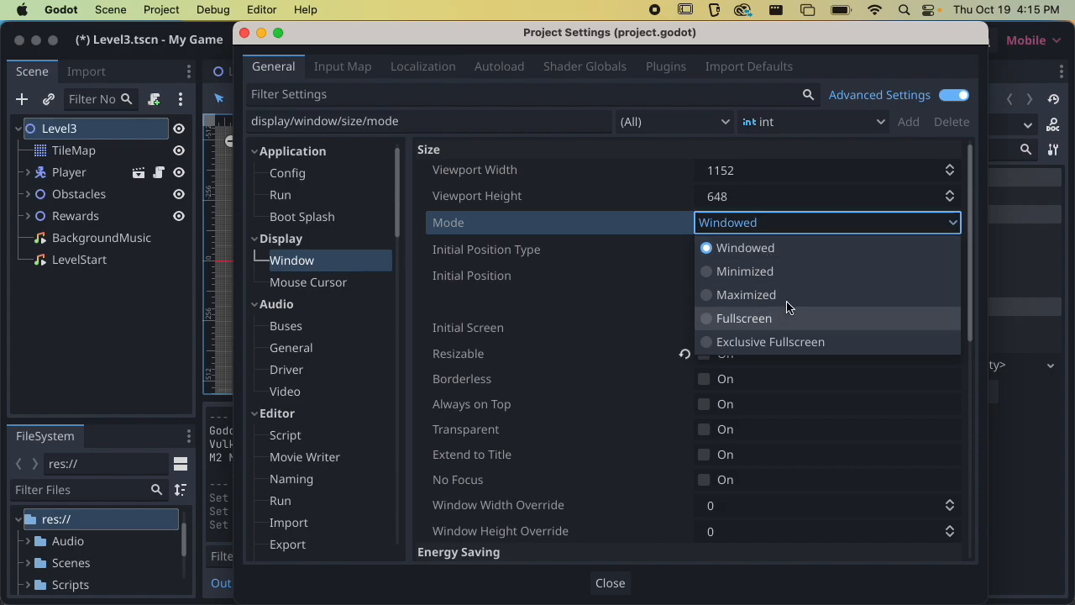
pyautogui.click(793, 227)
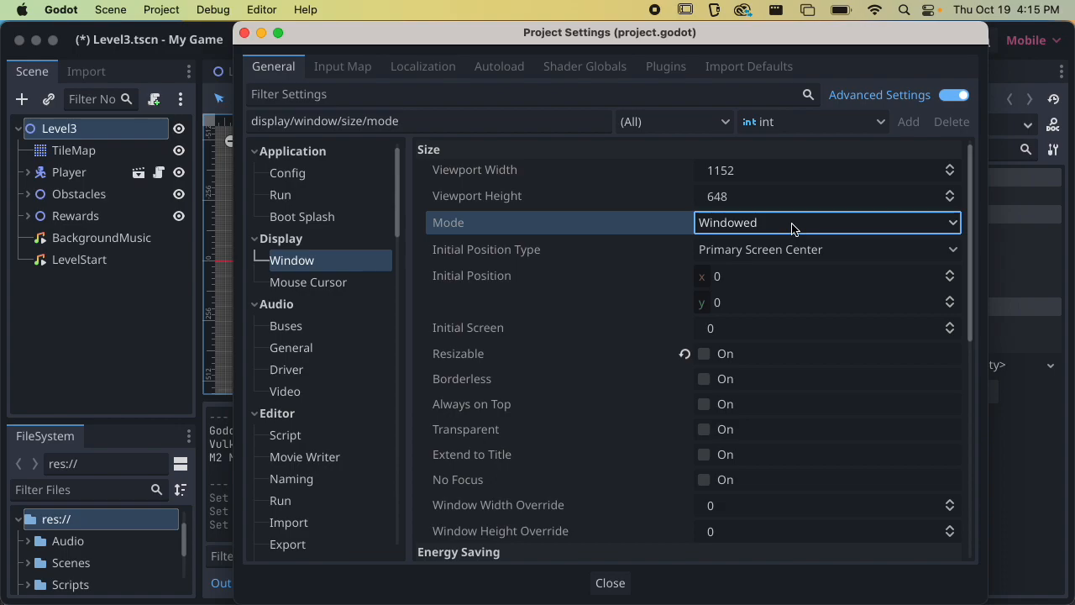
pyautogui.click(792, 225)
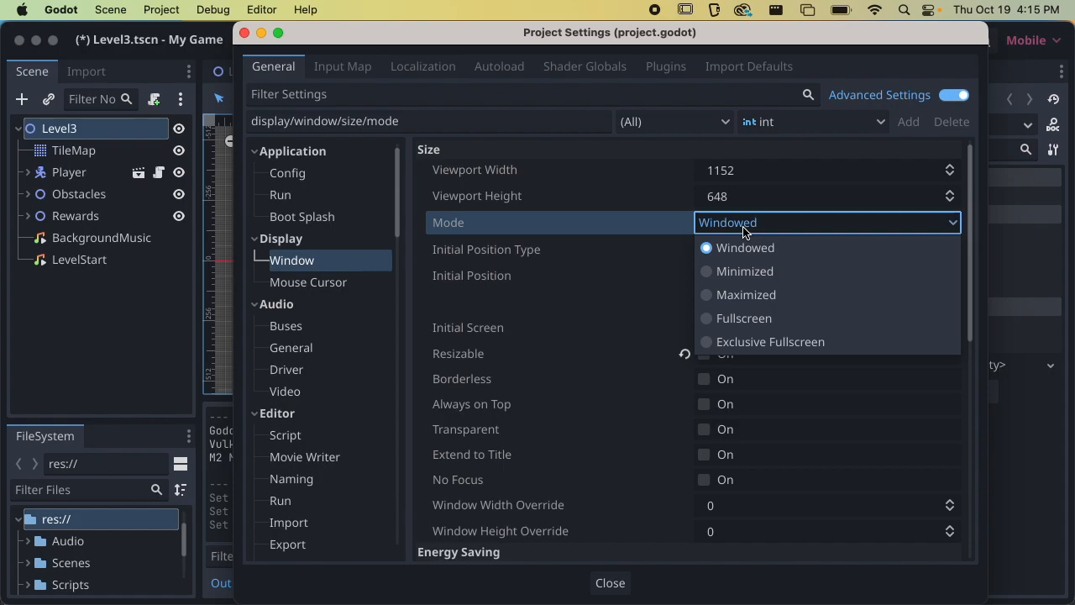
pyautogui.click(756, 223)
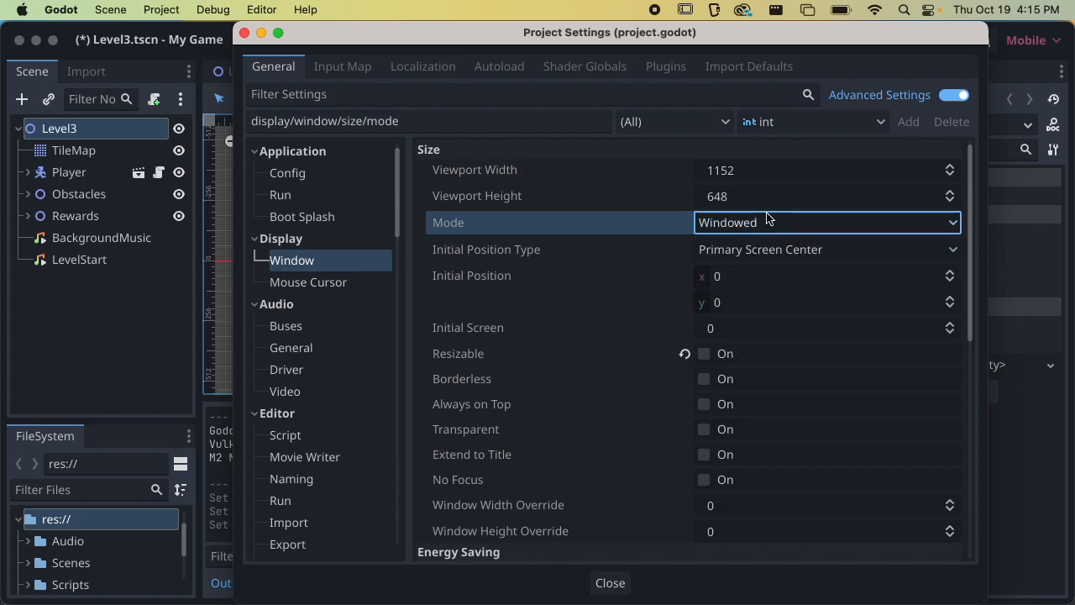
# Reset the window's Resizable property to its default, and turn Resizable off again.
pyautogui.click(486, 354)
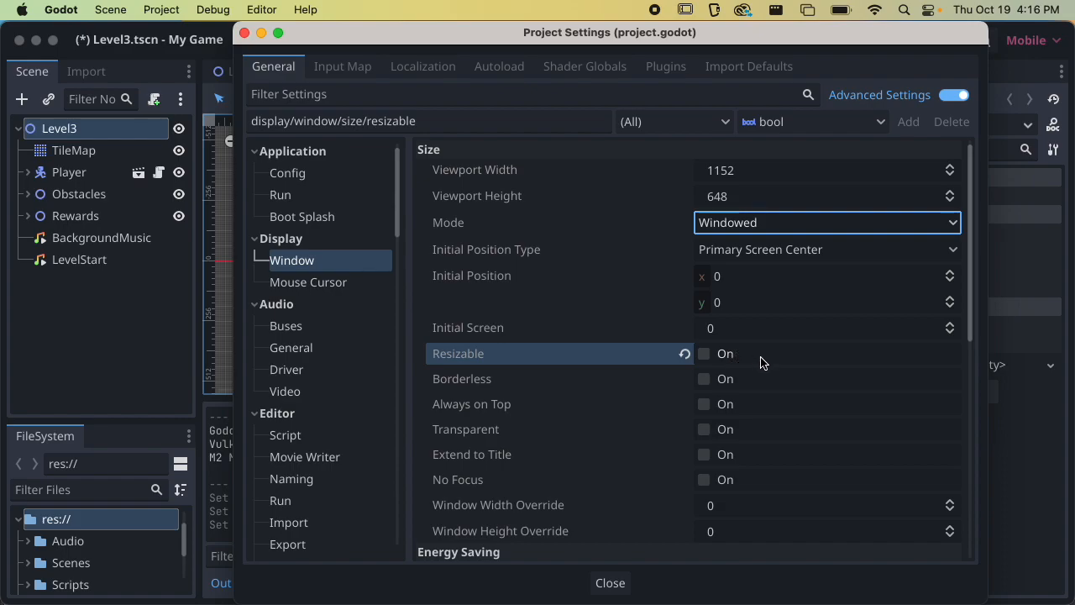
pyautogui.click(683, 353)
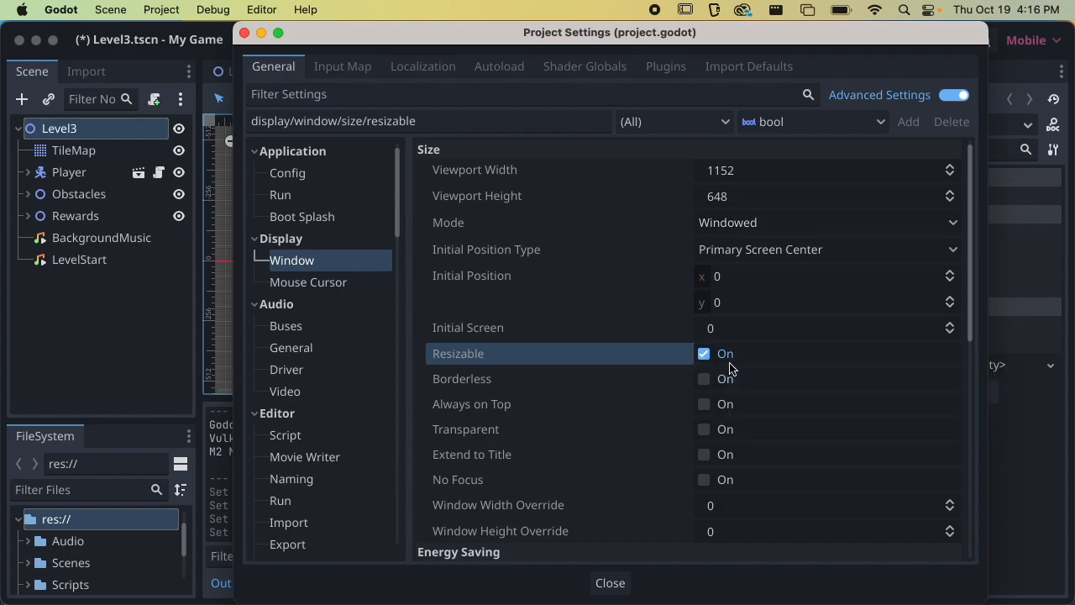
pyautogui.click(704, 353)
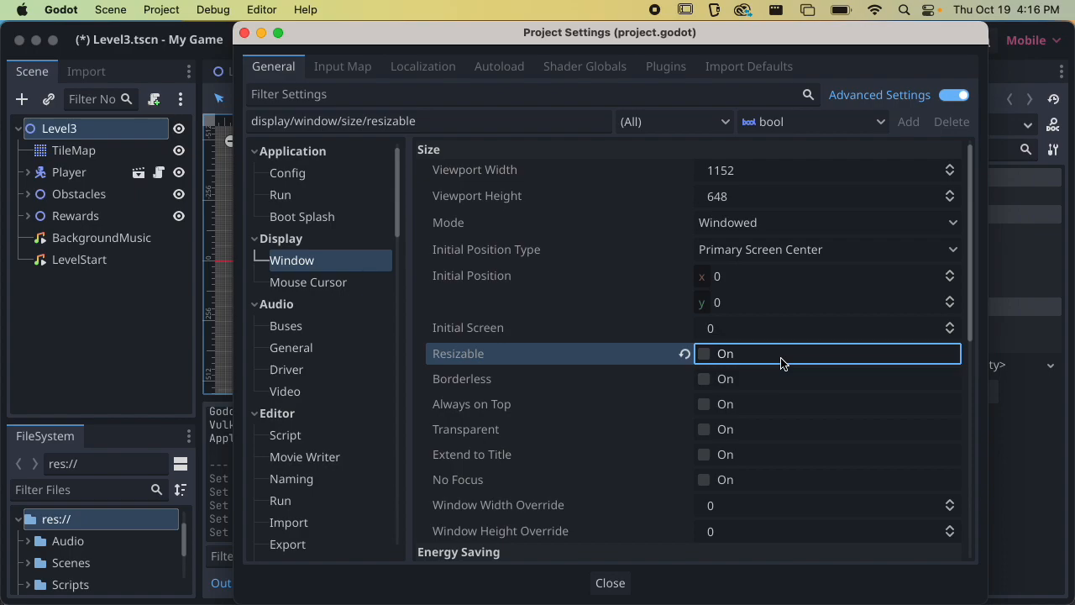
# Turn on Allow hiDPI in the window's DPI settings, and turn it off again.
pyautogui.moveTo(617, 35); pyautogui.dragTo(616, 35)
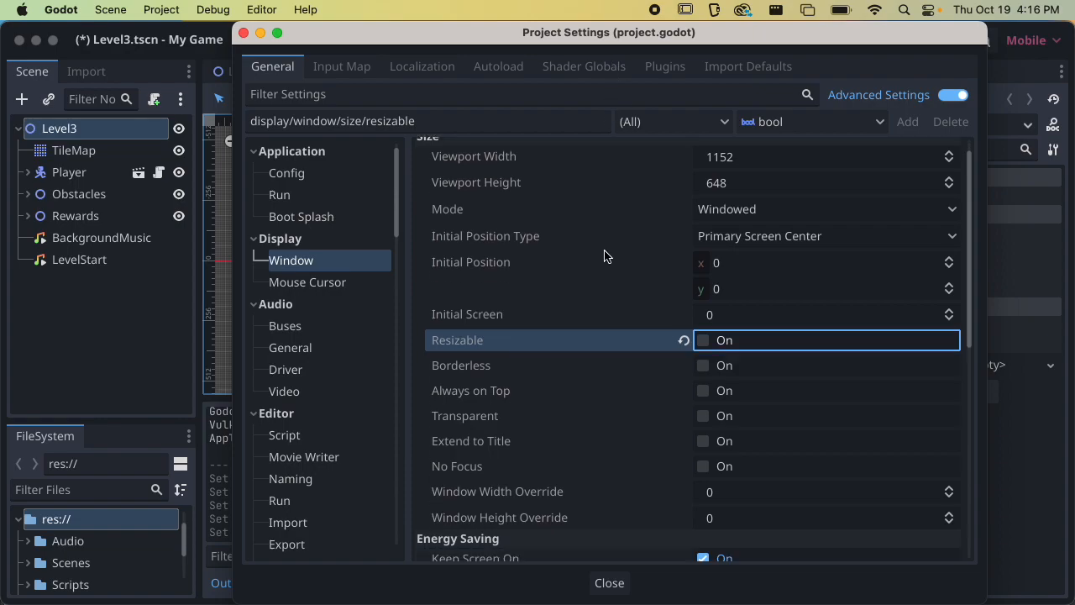
pyautogui.scroll(-2, 609, 253)
pyautogui.scroll(-8, 629, 250)
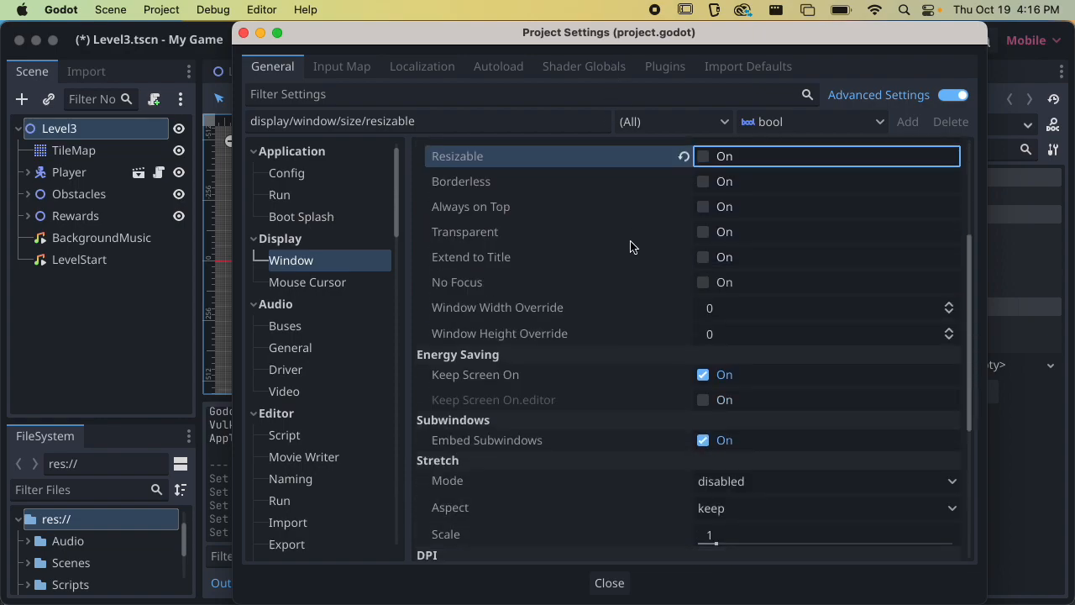
pyautogui.scroll(-5, 632, 246)
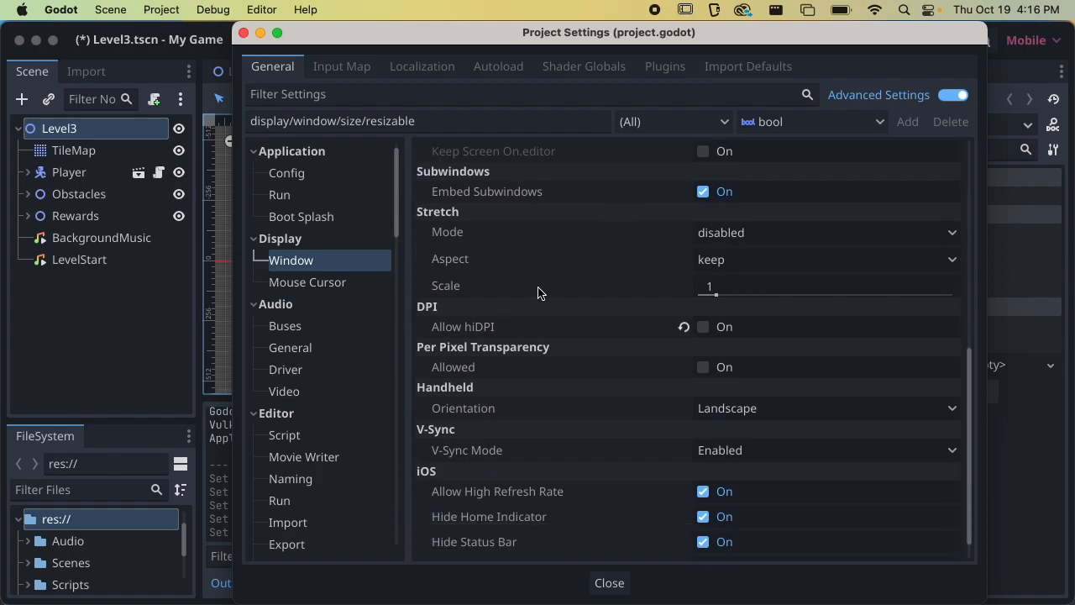
pyautogui.scroll(-1, 521, 308)
pyautogui.click(475, 309)
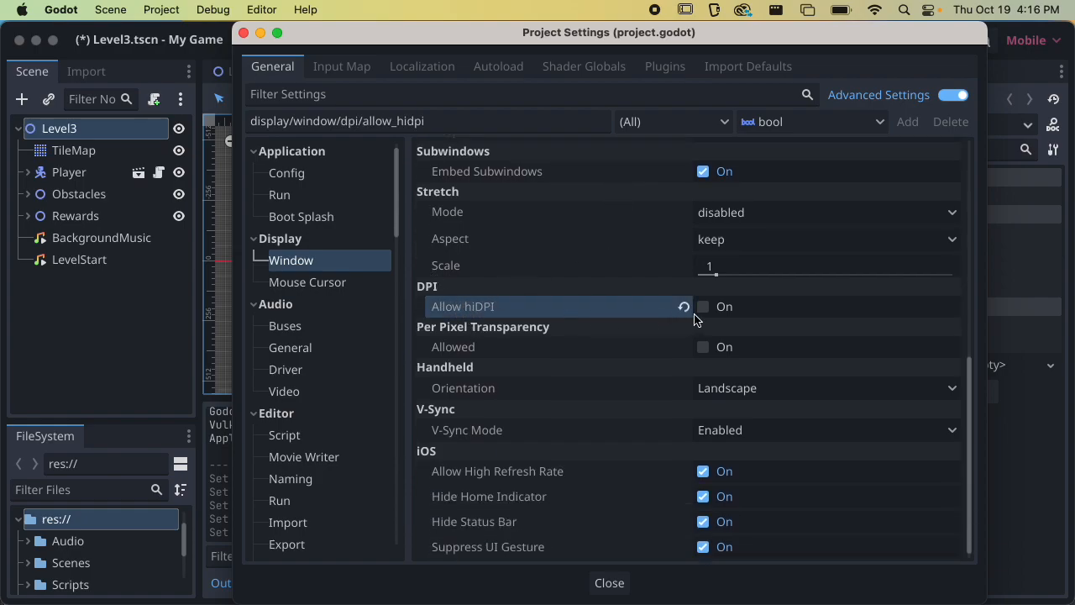
pyautogui.click(747, 316)
pyautogui.click(761, 314)
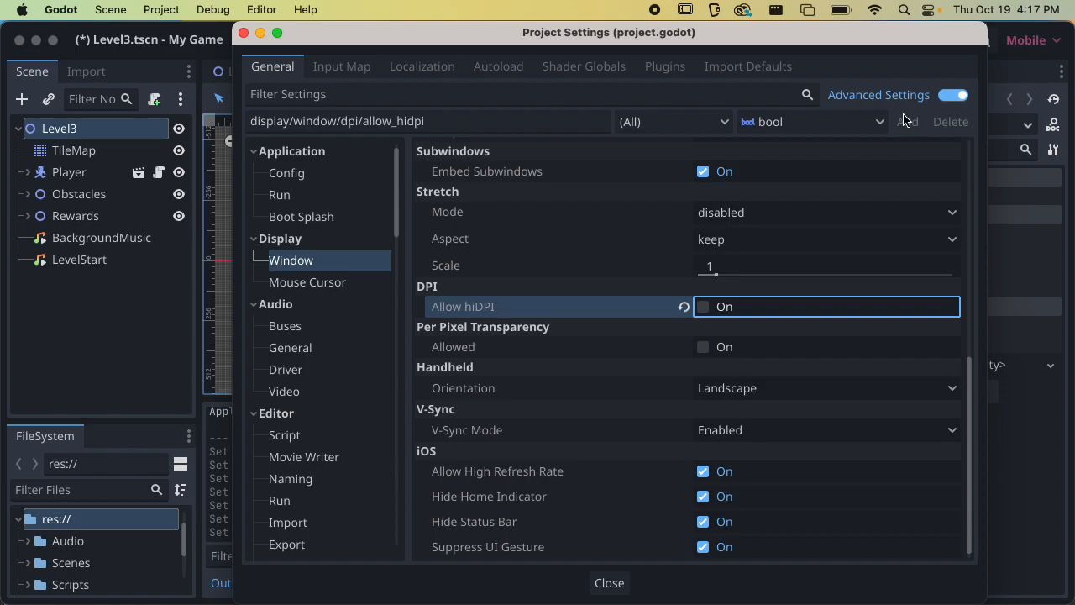
pyautogui.scroll(-3, 327, 344)
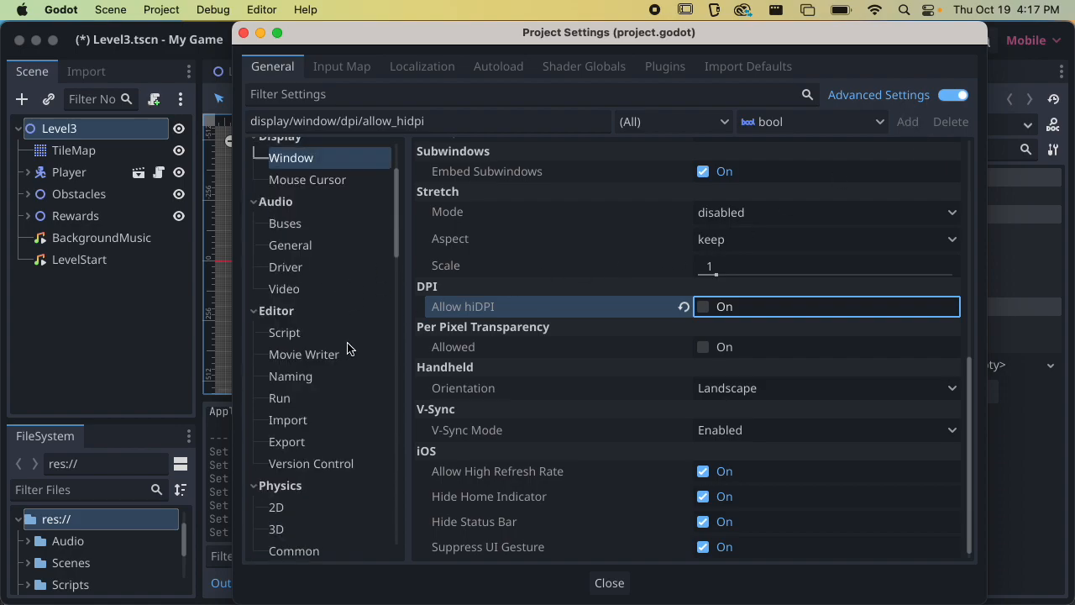
pyautogui.scroll(3, 352, 345)
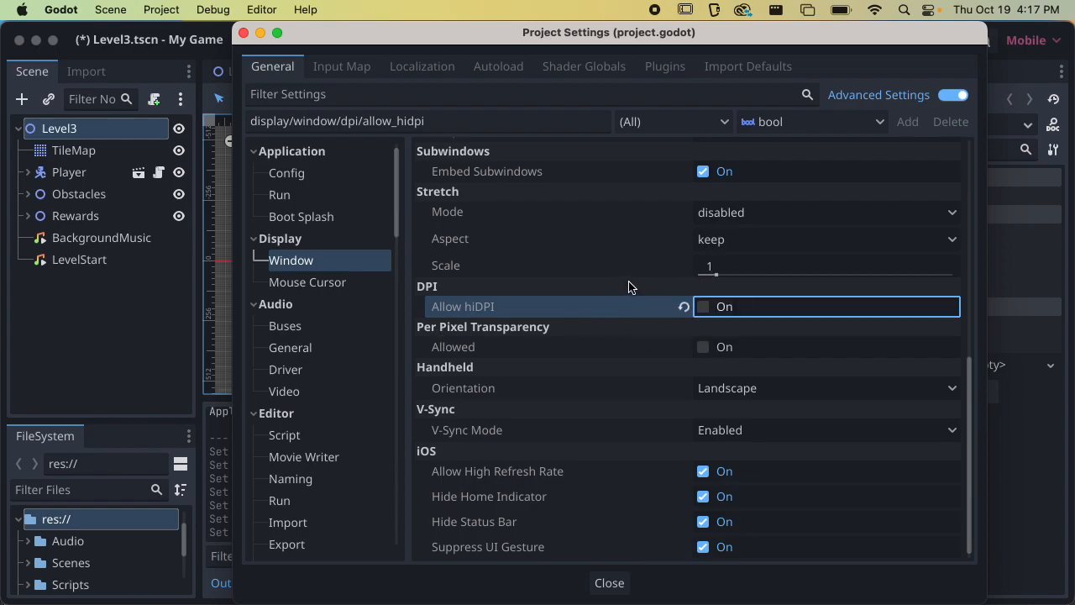
# Close the project settings, then enlarge the FileSystem dock and select icon.svg in the project's root folder.
pyautogui.scroll(10, 639, 280)
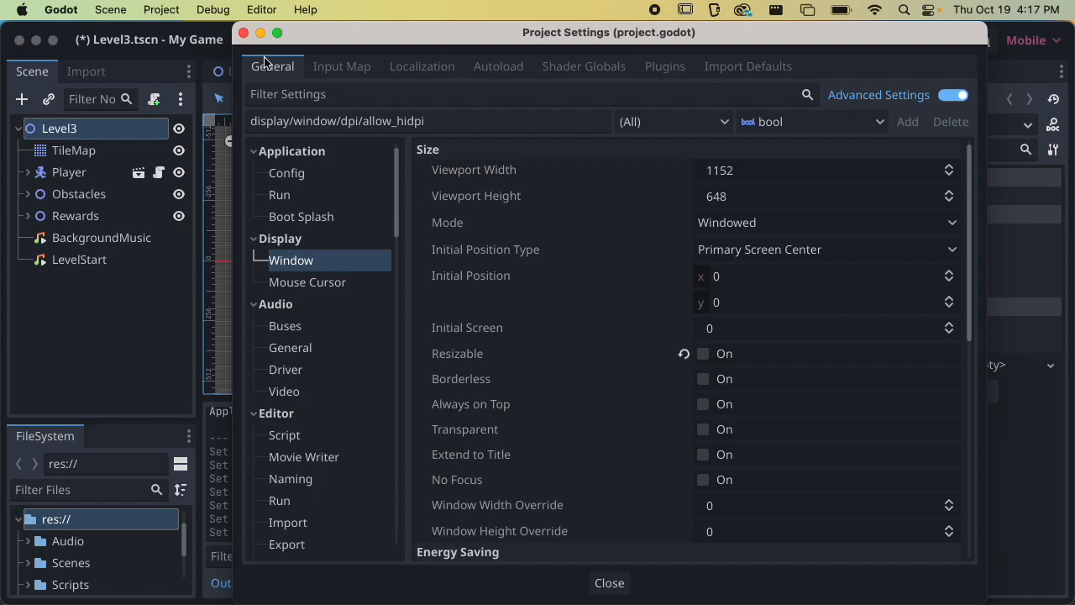
pyautogui.click(243, 33)
pyautogui.moveTo(107, 420); pyautogui.dragTo(134, 244)
pyautogui.click(84, 476)
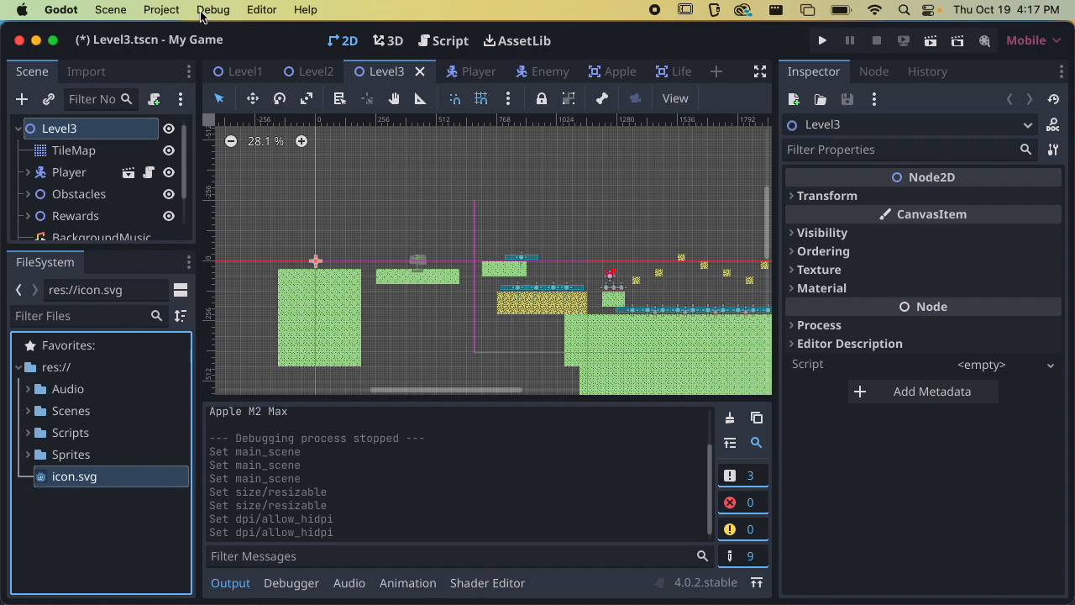
# Search the project settings for "icon" and examine the Application Config, Run and Boot Splash categories, then clear the filter and close the settings.
pyautogui.click(168, 10)
pyautogui.click(187, 36)
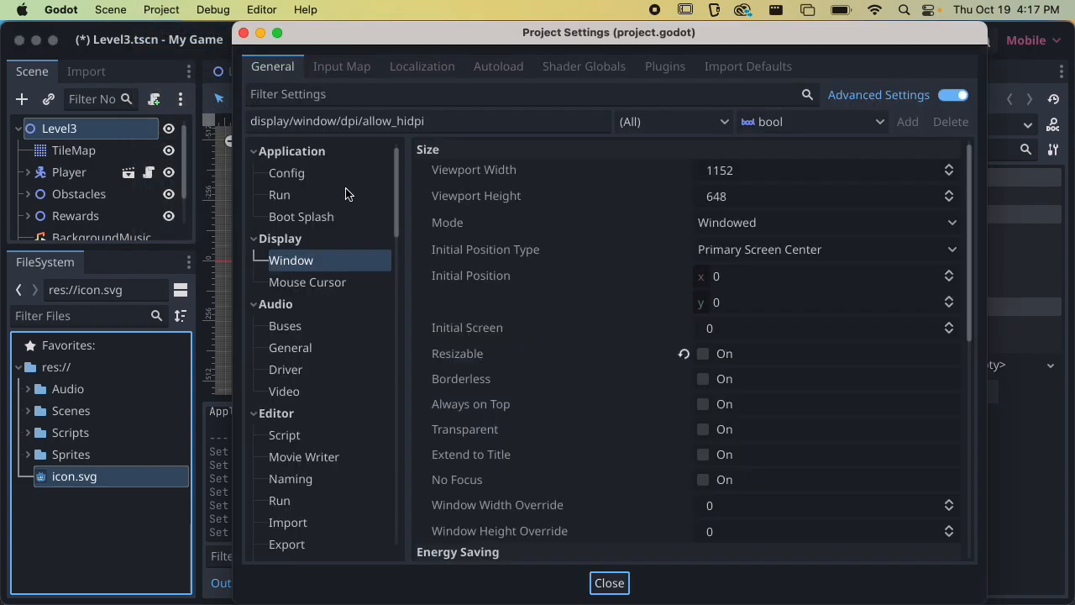
pyautogui.click(337, 94)
pyautogui.write('icon')
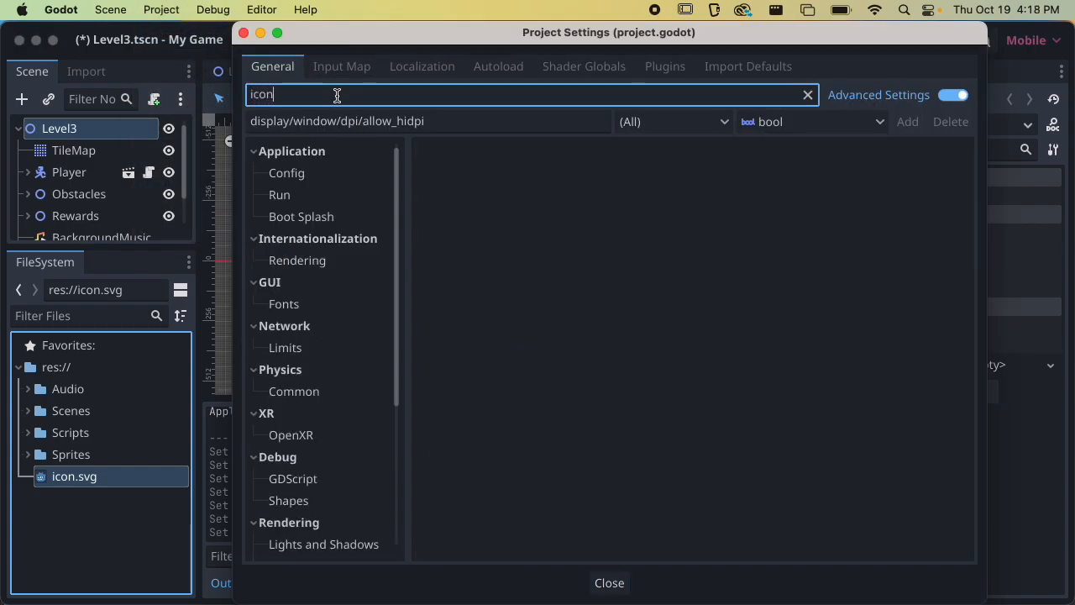
pyautogui.click(313, 178)
pyautogui.click(496, 220)
pyautogui.click(384, 199)
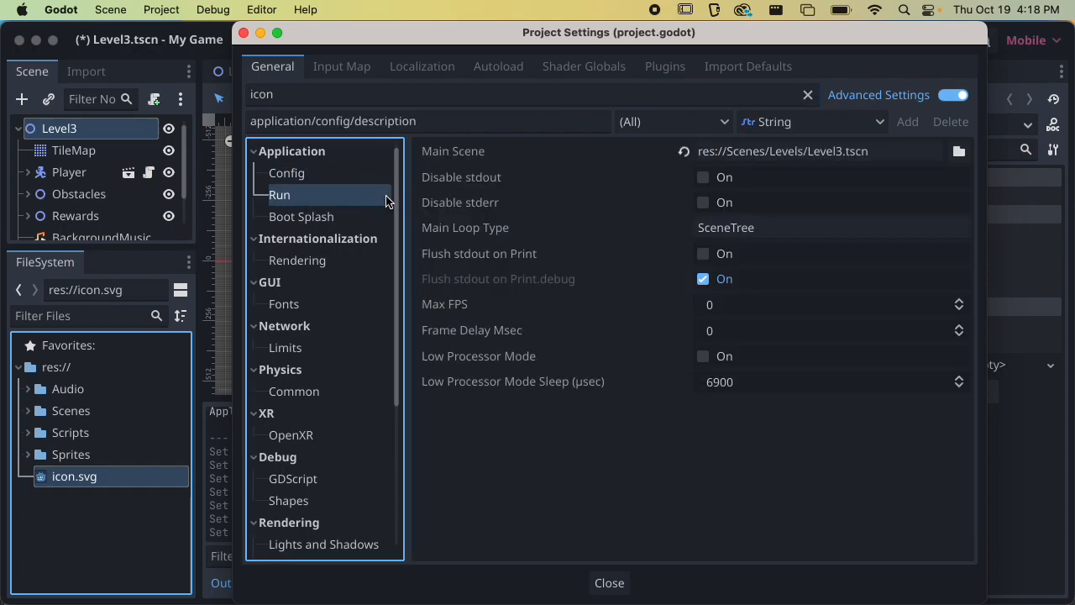
pyautogui.click(320, 216)
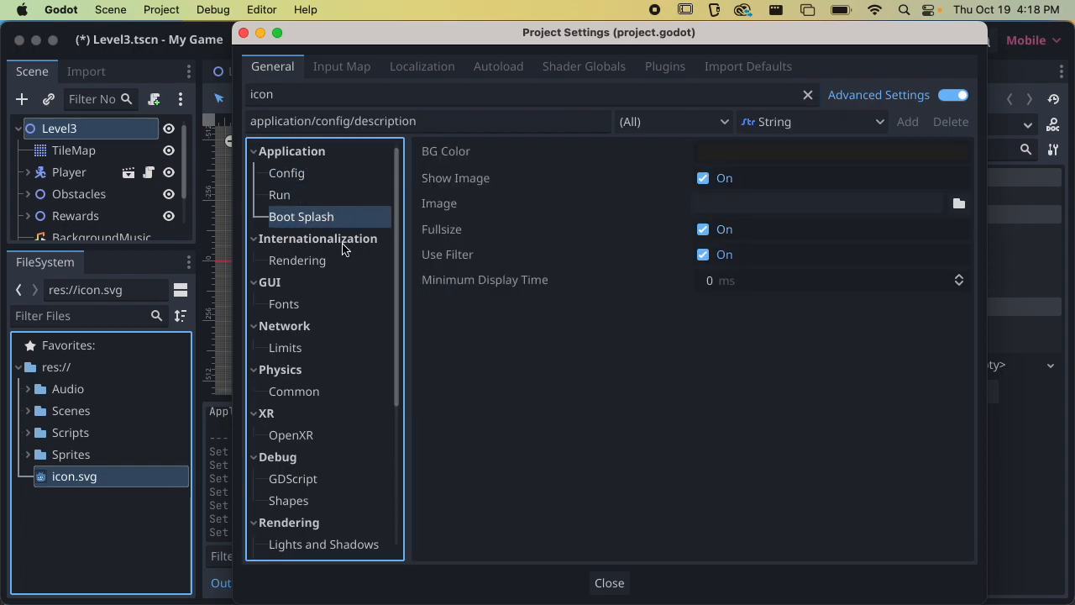
pyautogui.scroll(-5, 312, 290)
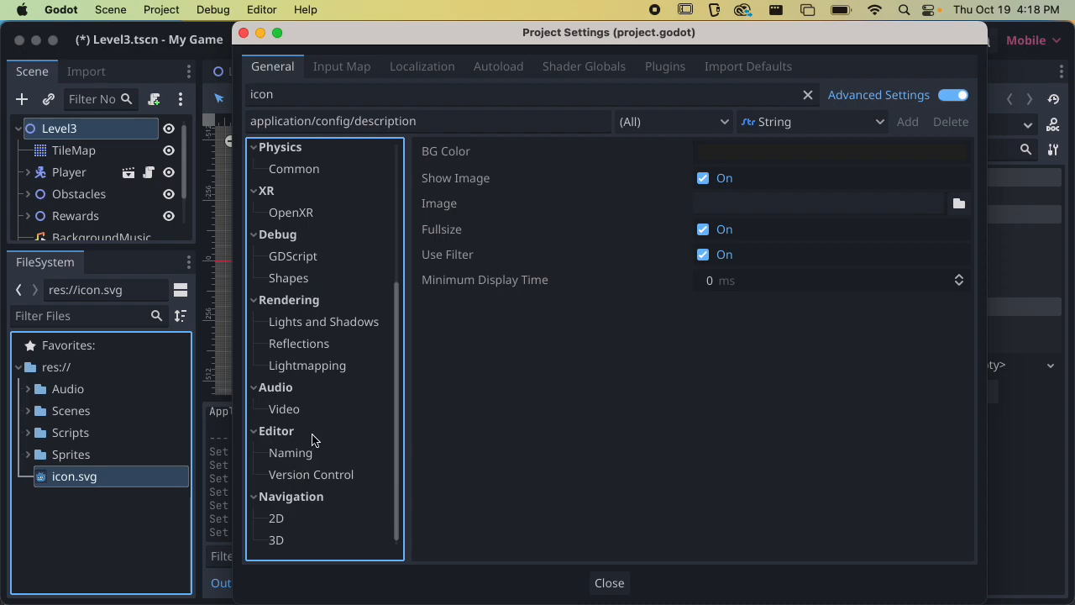
pyautogui.scroll(5, 323, 408)
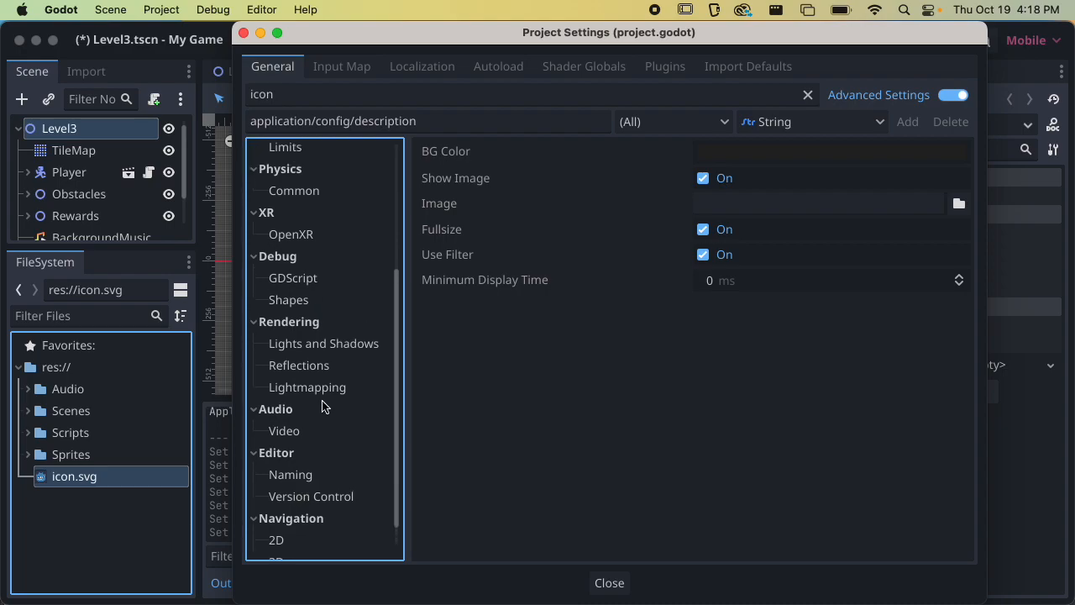
pyautogui.scroll(1, 324, 405)
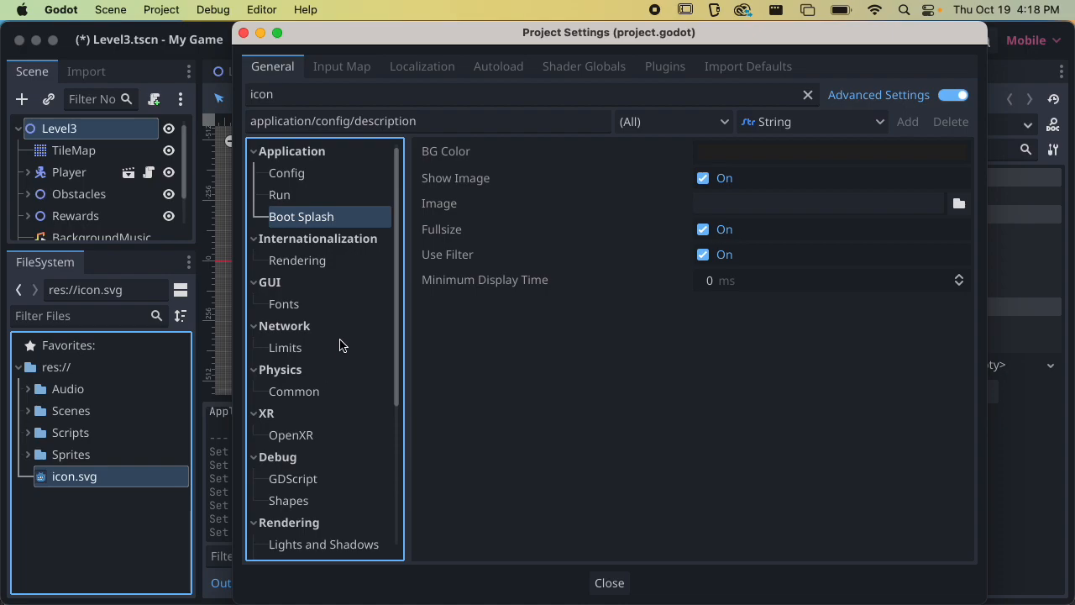
pyautogui.click(808, 94)
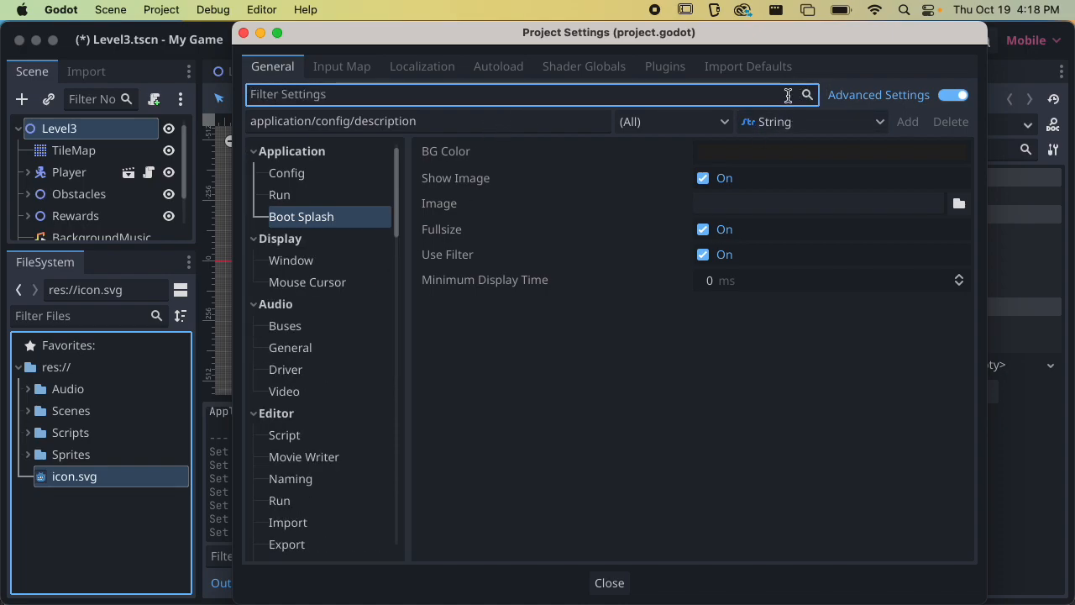
pyautogui.click(243, 33)
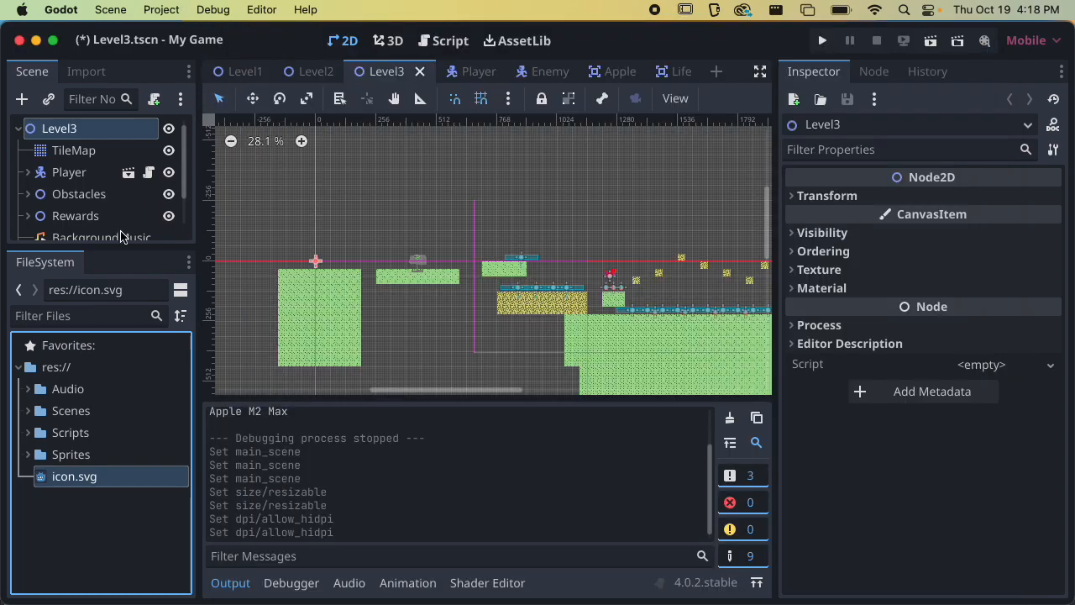
# Shrink the FileSystem dock to make room for the whole scene tree, and save the Level3 scene.
pyautogui.moveTo(111, 248); pyautogui.dragTo(108, 313)
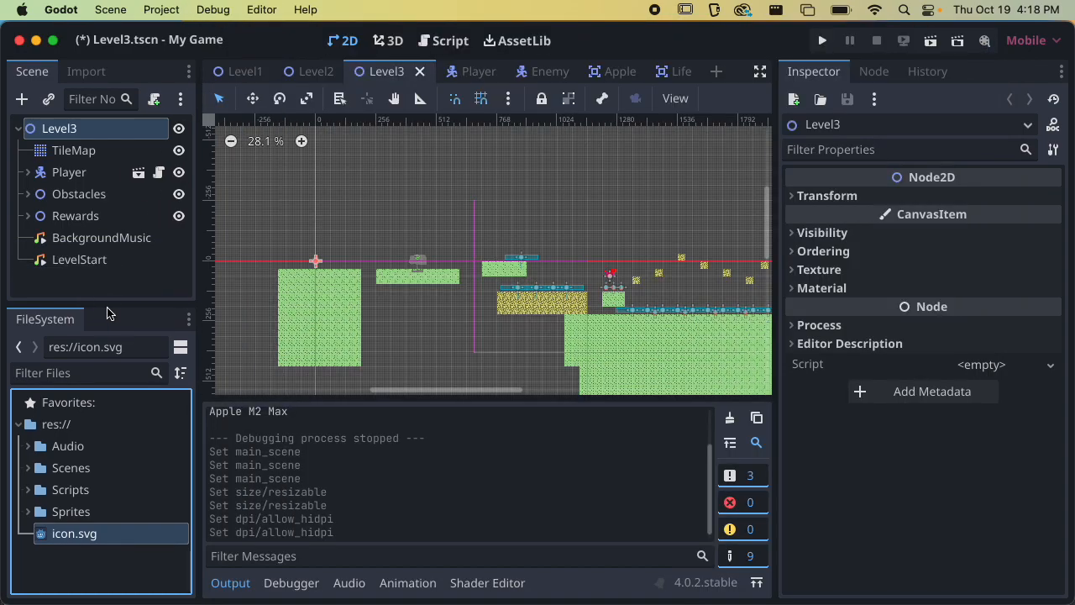
pyautogui.press('super+s')
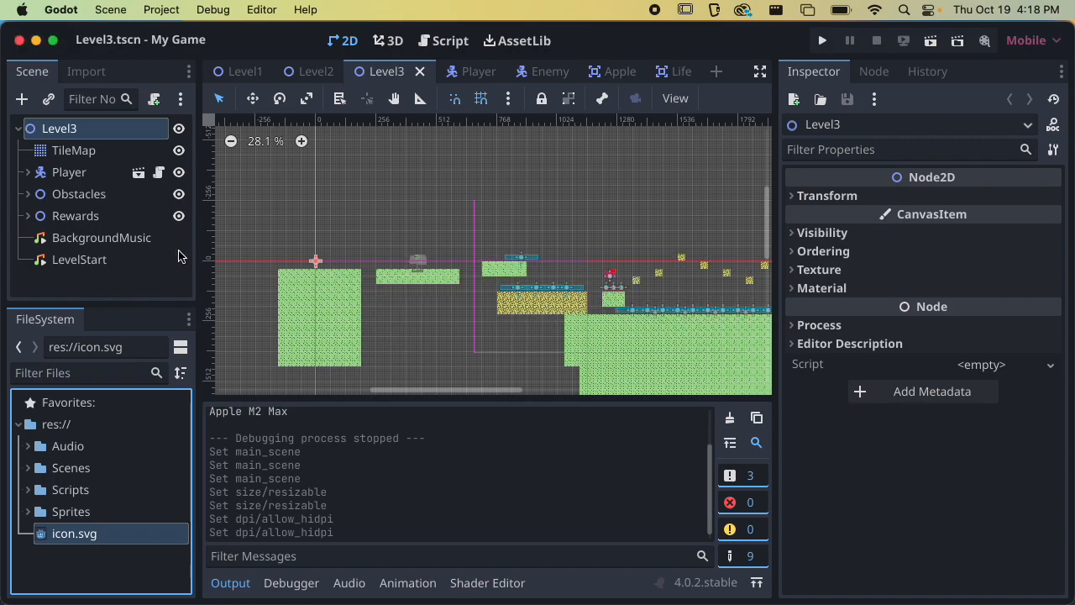
# Add a macOS export preset to the project.
pyautogui.click(162, 10)
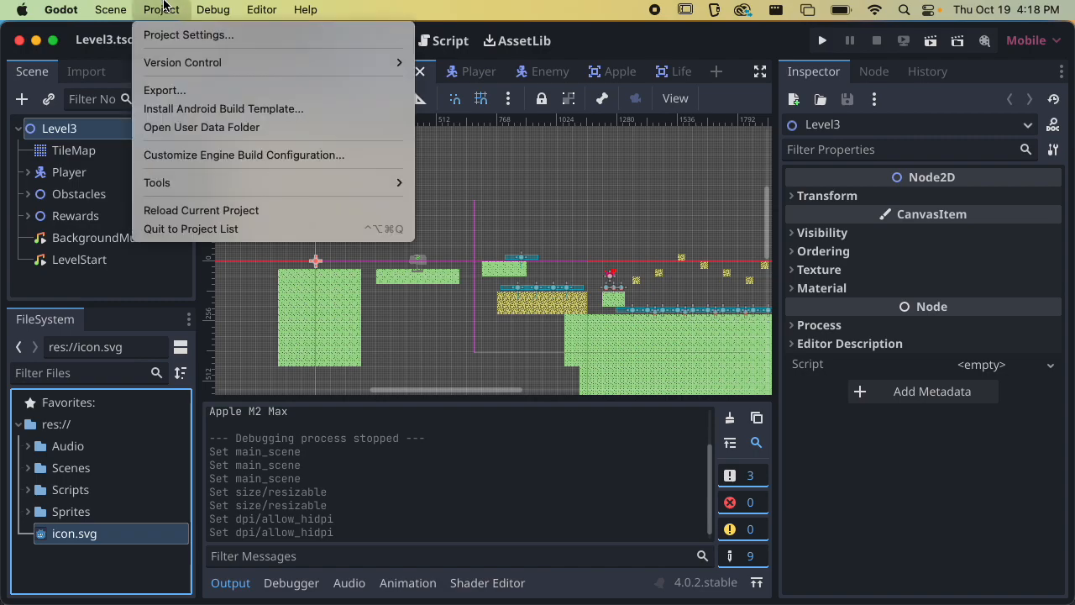
pyautogui.click(161, 90)
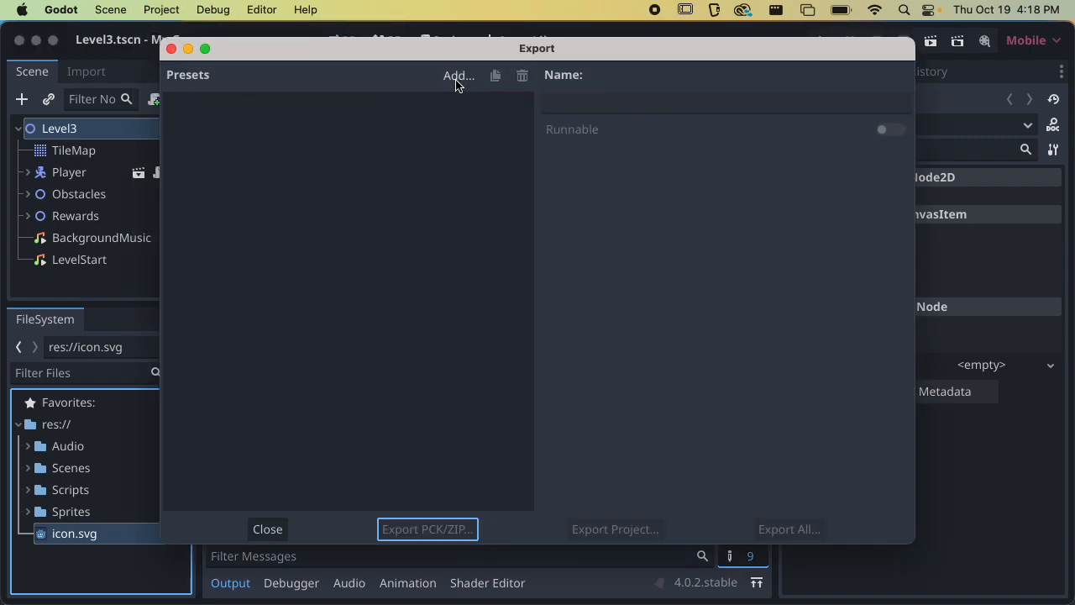
pyautogui.moveTo(447, 50)
pyautogui.mouseDown()
pyautogui.moveTo(456, 41)
pyautogui.moveTo(445, 59)
pyautogui.mouseUp()
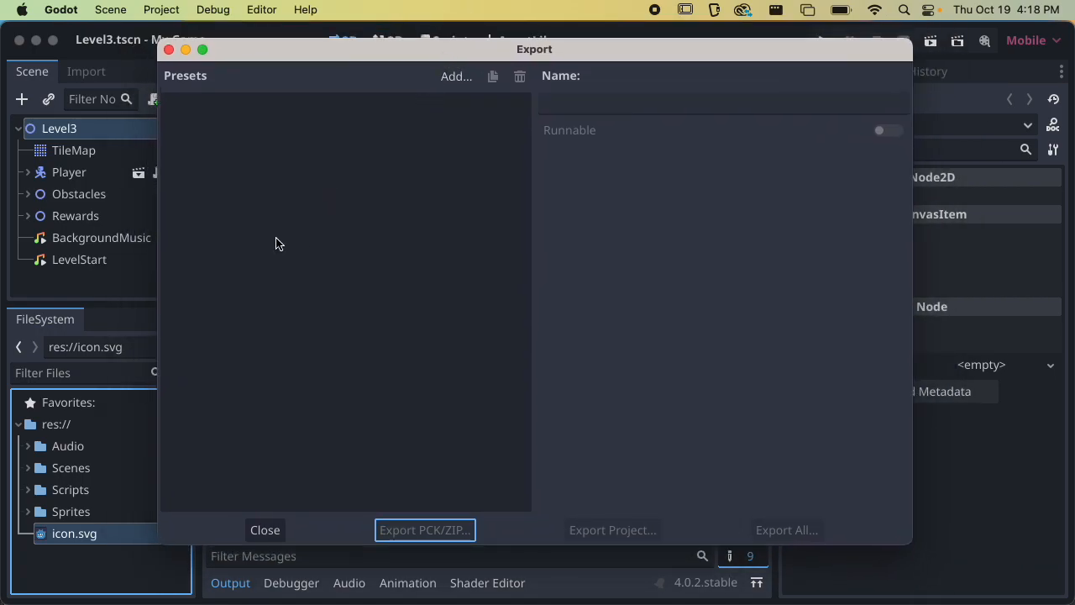
pyautogui.click(456, 76)
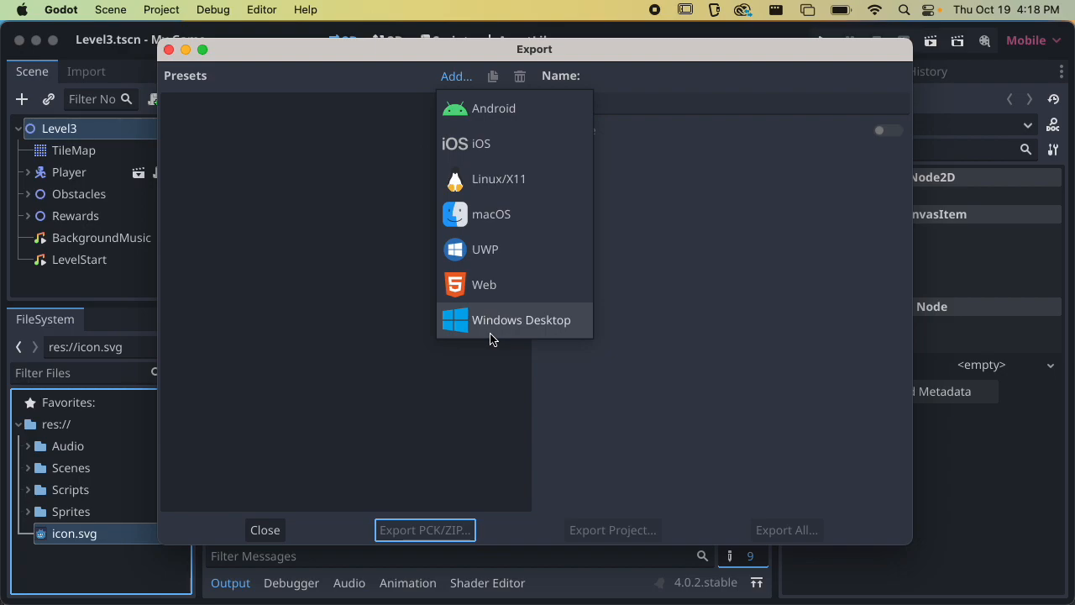
pyautogui.click(494, 220)
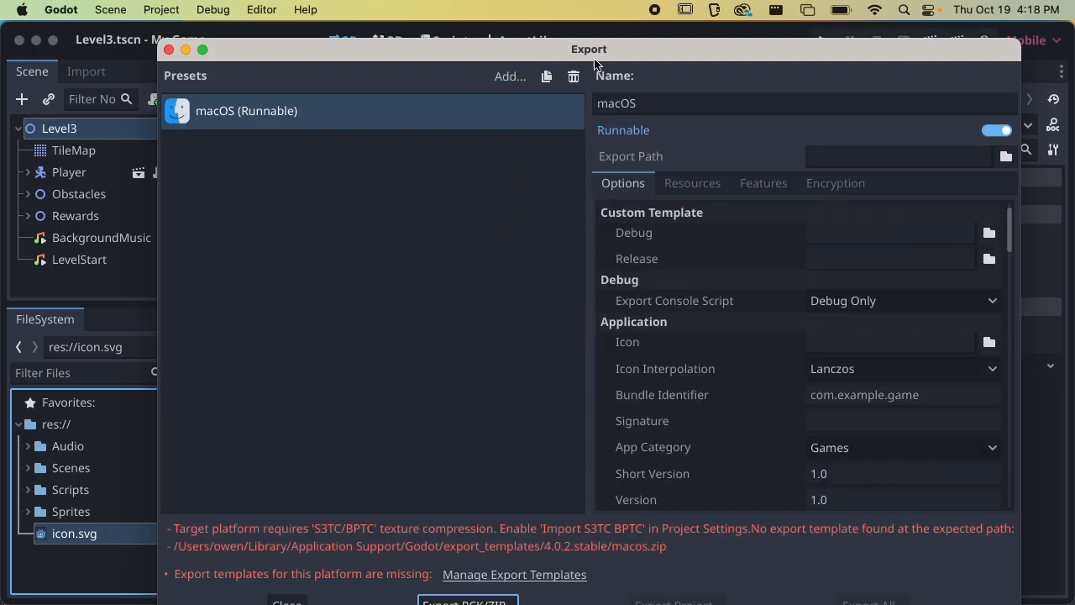
pyautogui.moveTo(591, 51); pyautogui.dragTo(588, 22)
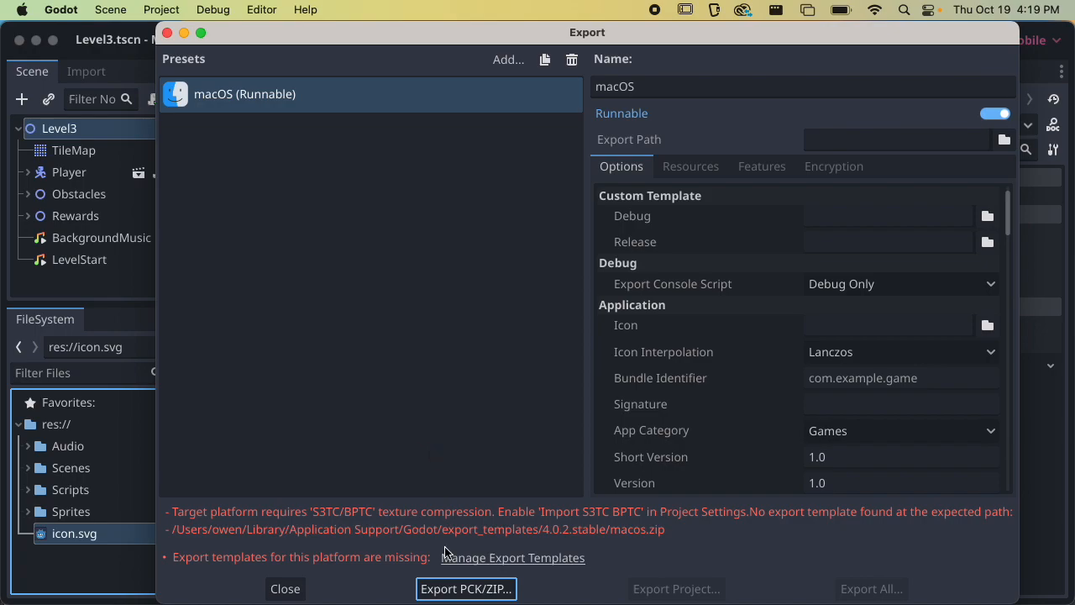
pyautogui.click(509, 559)
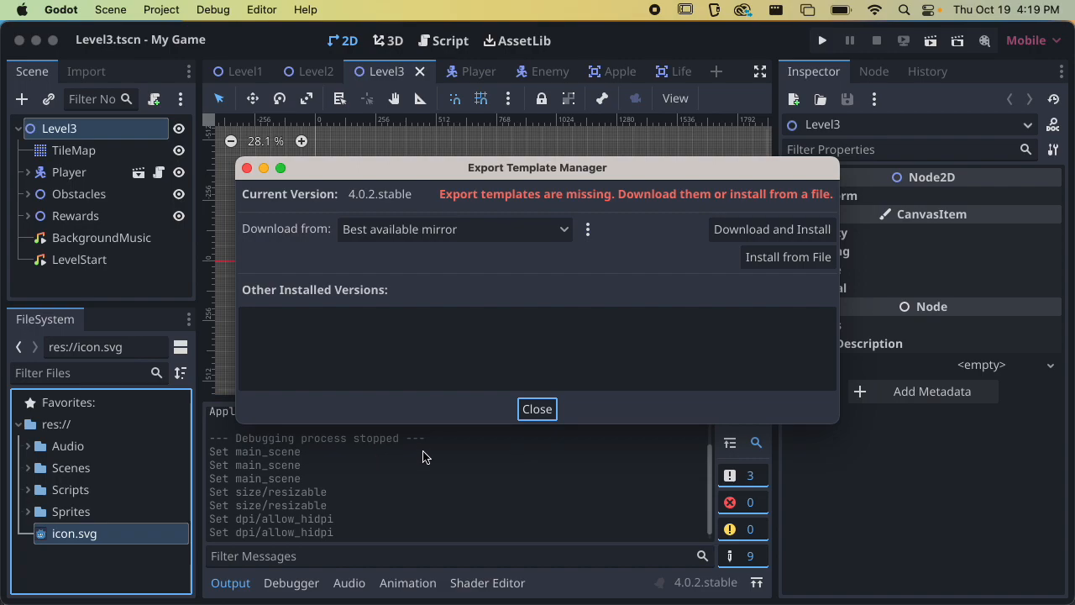
pyautogui.click(247, 168)
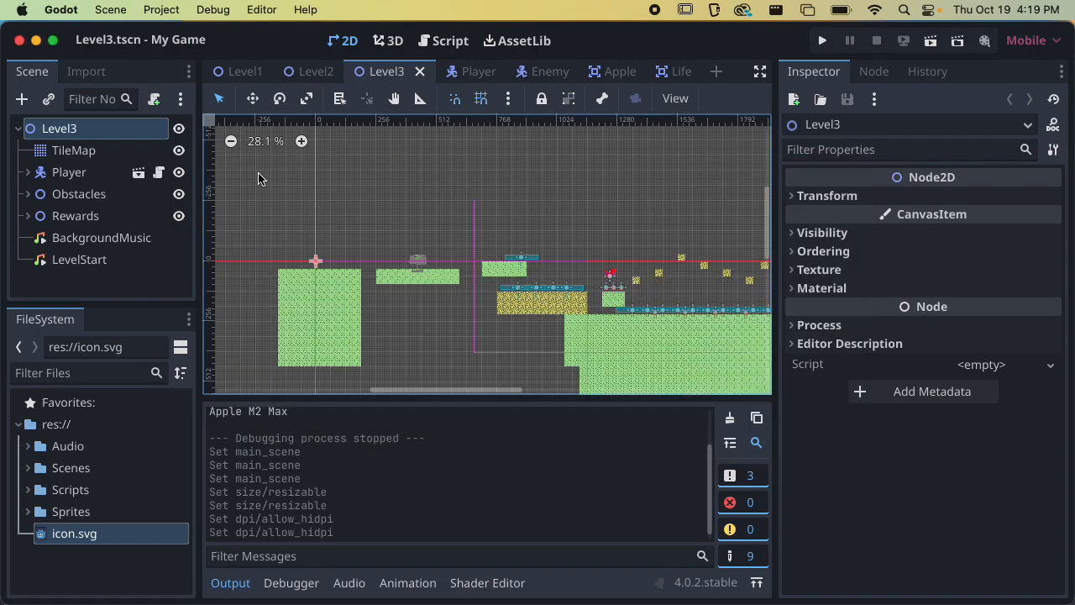
pyautogui.click(174, 10)
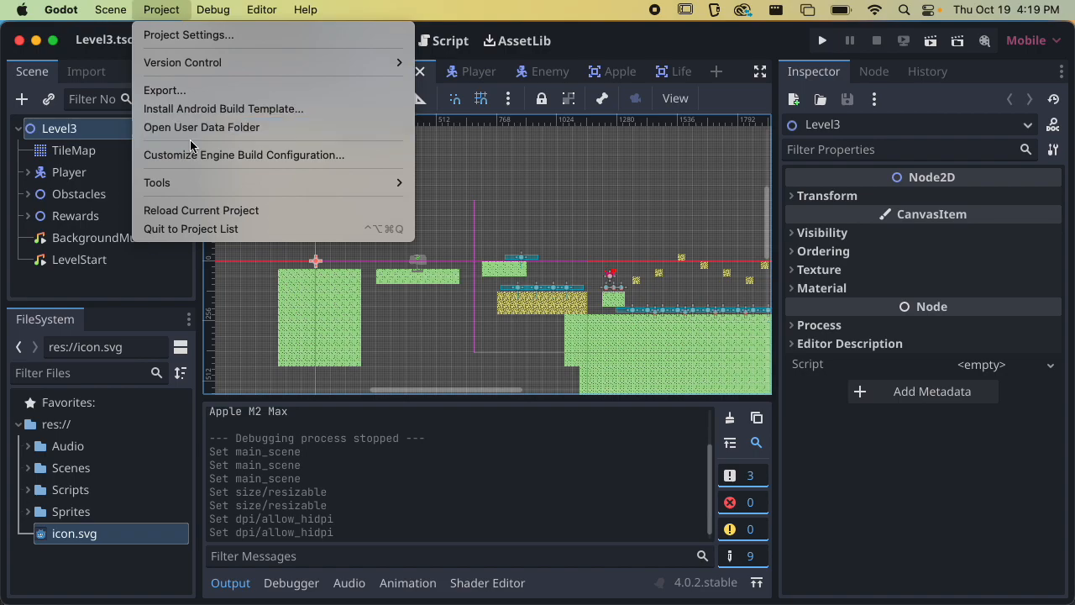
pyautogui.click(171, 11)
pyautogui.click(167, 11)
pyautogui.moveTo(204, 194)
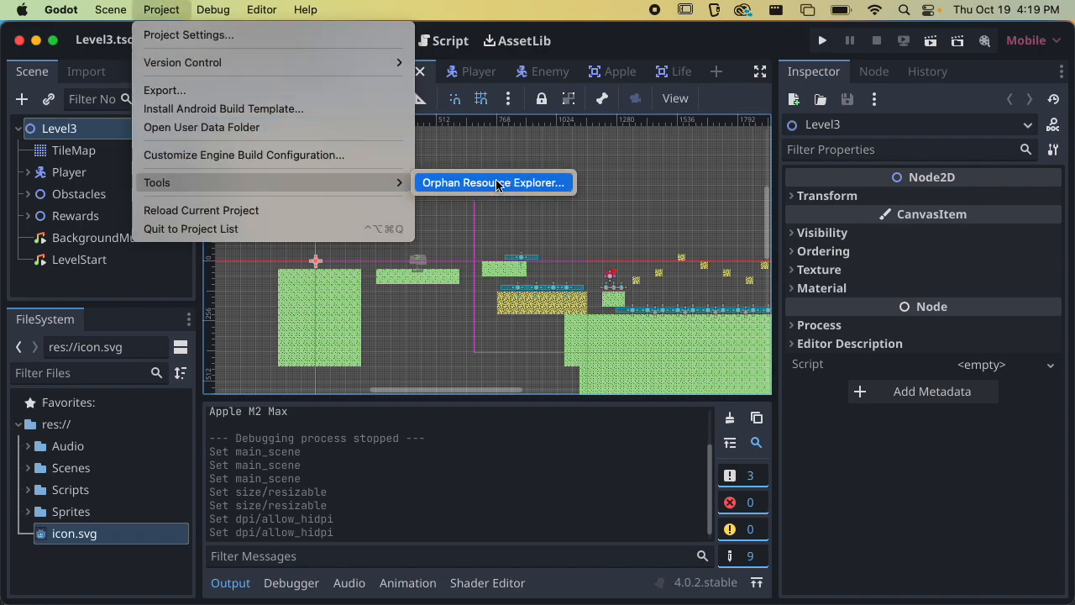
# Look up the Manage Export Templates command by searching the help for "mana", and open the Export Template Manager.
pyautogui.moveTo(300, 10)
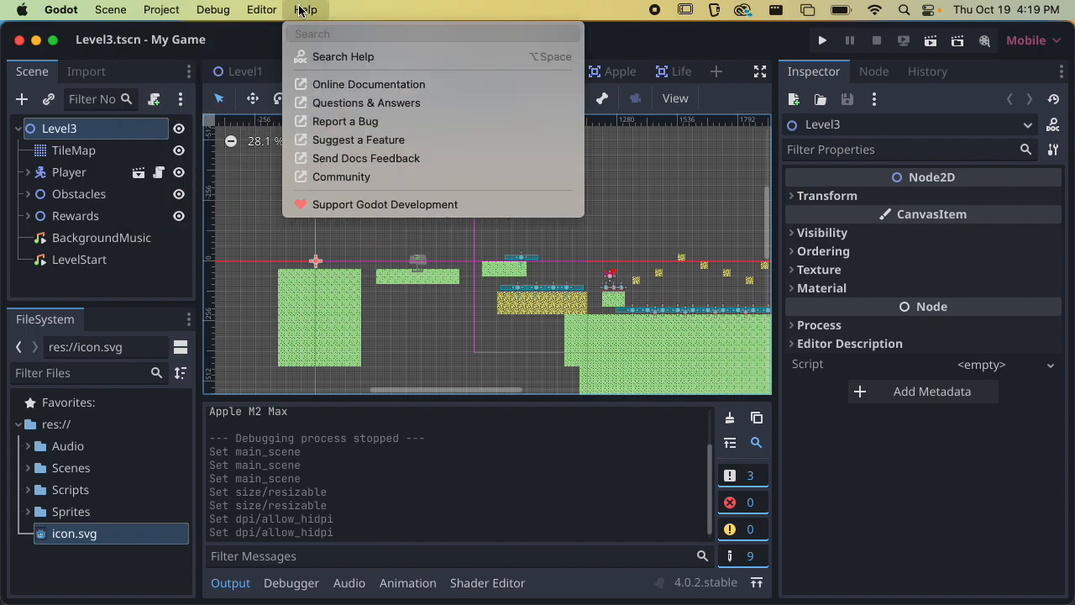
pyautogui.write('maan')
pyautogui.press('BackSpace')
pyautogui.write('na')
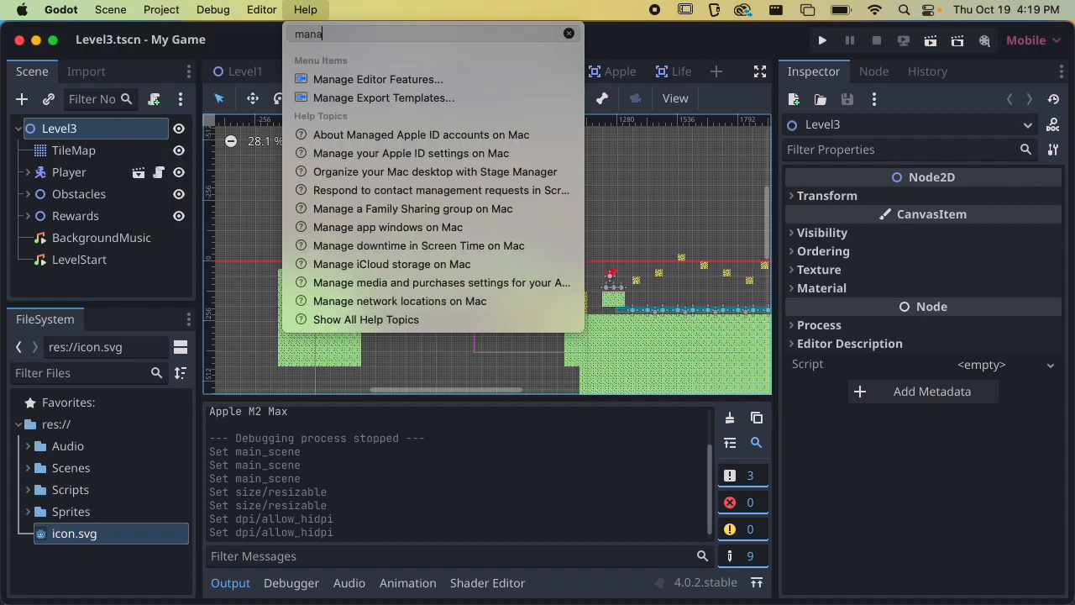
pyautogui.press('Down')
pyautogui.press('Down')
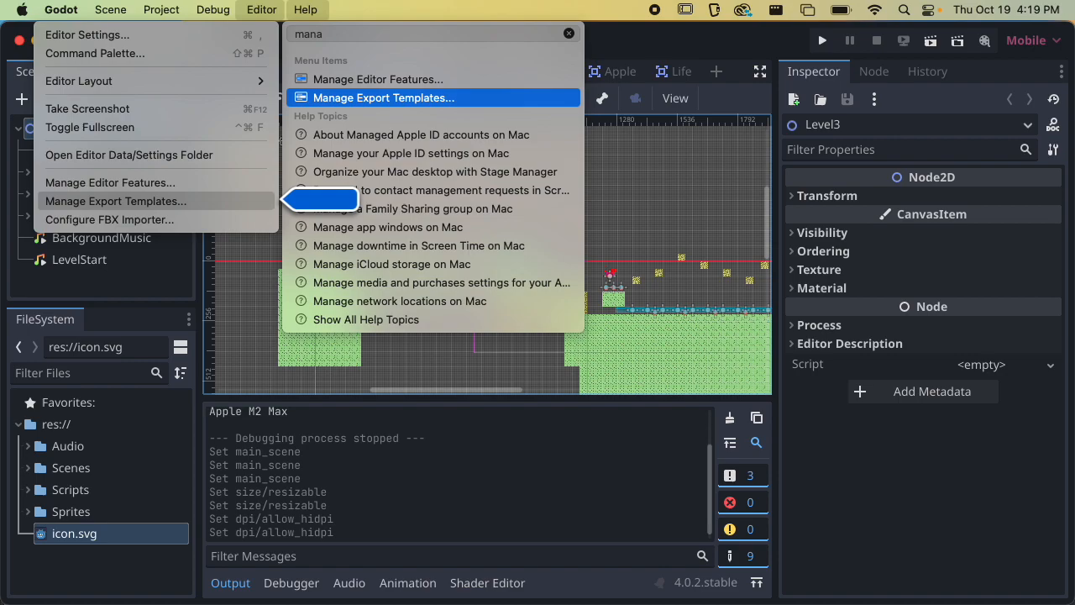
pyautogui.click(271, 27)
pyautogui.click(263, 10)
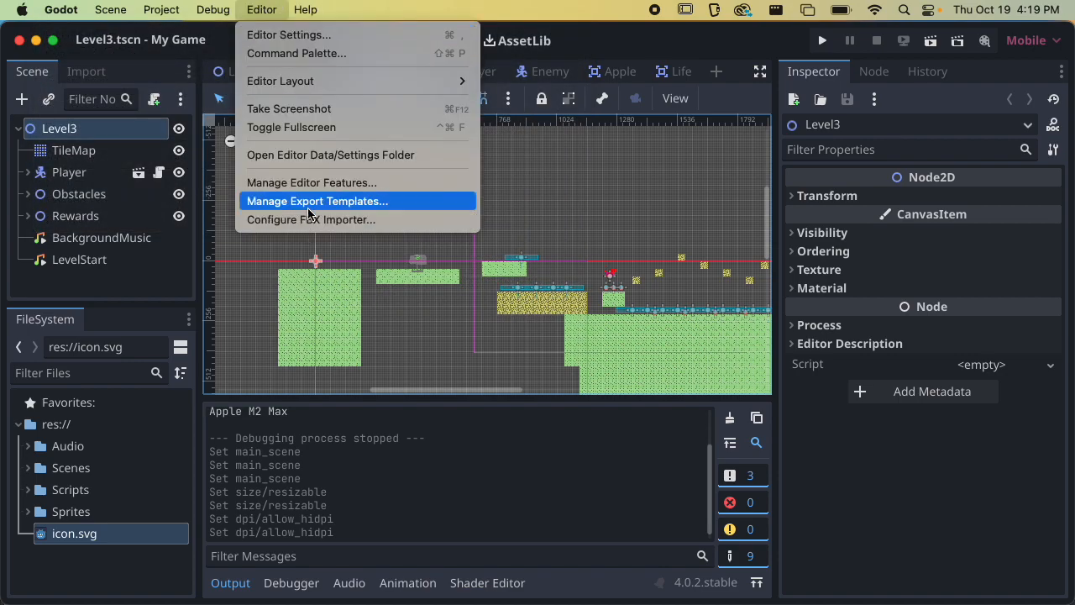
pyautogui.click(310, 209)
# Download and install the export templates from the best available mirror, and close the template manager.
pyautogui.click(425, 231)
pyautogui.click(503, 220)
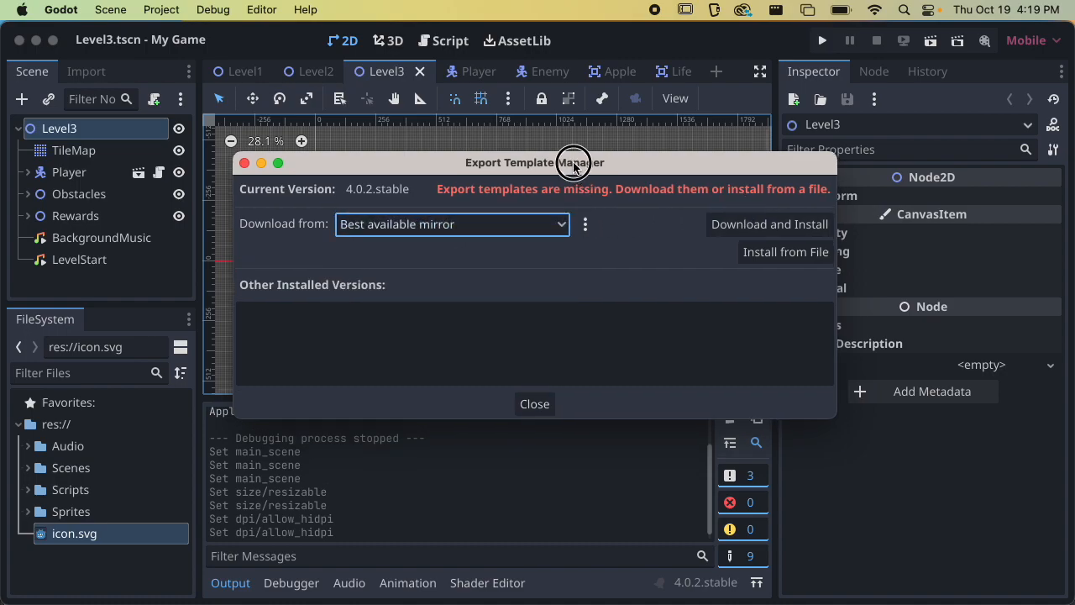
pyautogui.moveTo(566, 166); pyautogui.dragTo(534, 130)
pyautogui.click(696, 192)
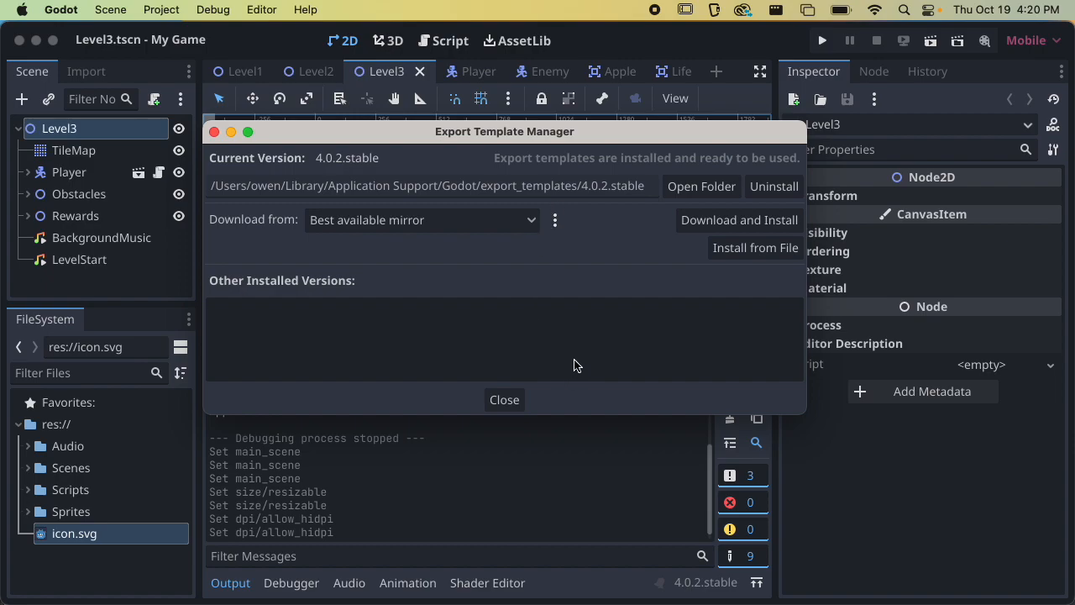
pyautogui.click(502, 399)
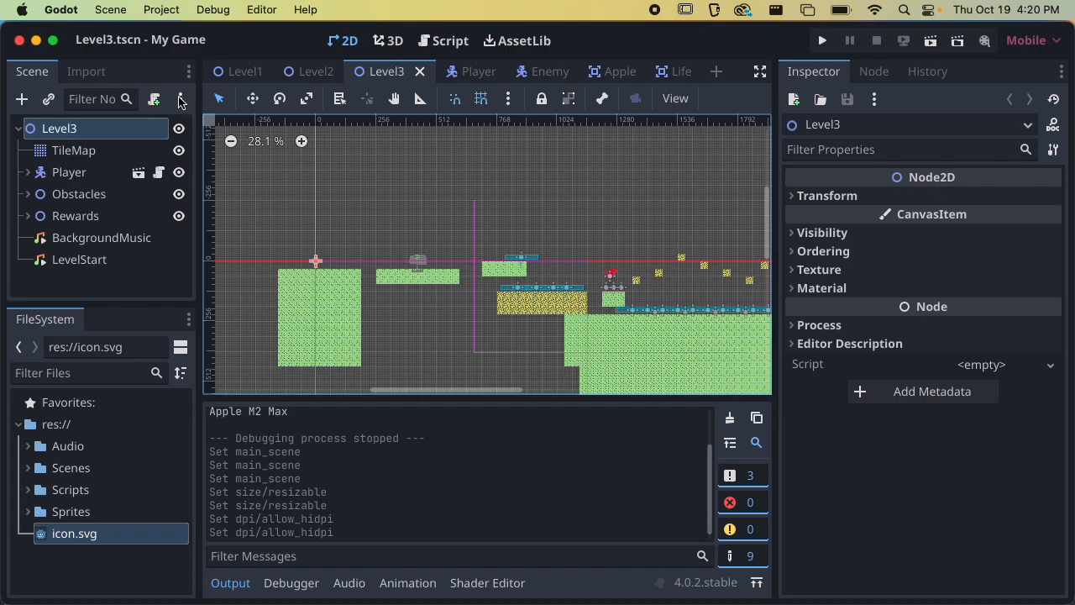
# Reopen the project's export presets.
pyautogui.click(156, 9)
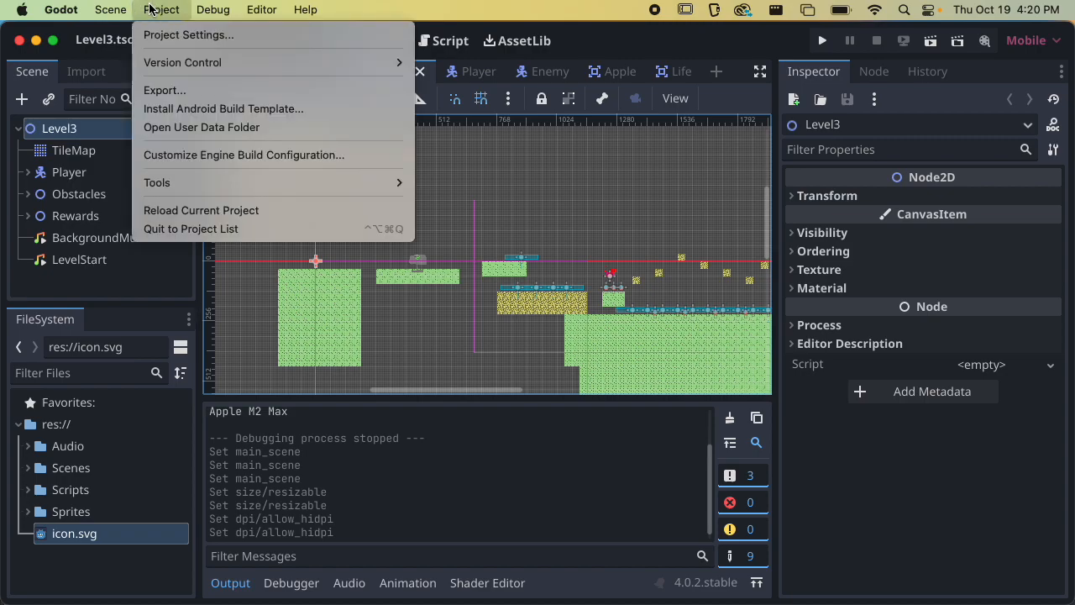
pyautogui.click(185, 91)
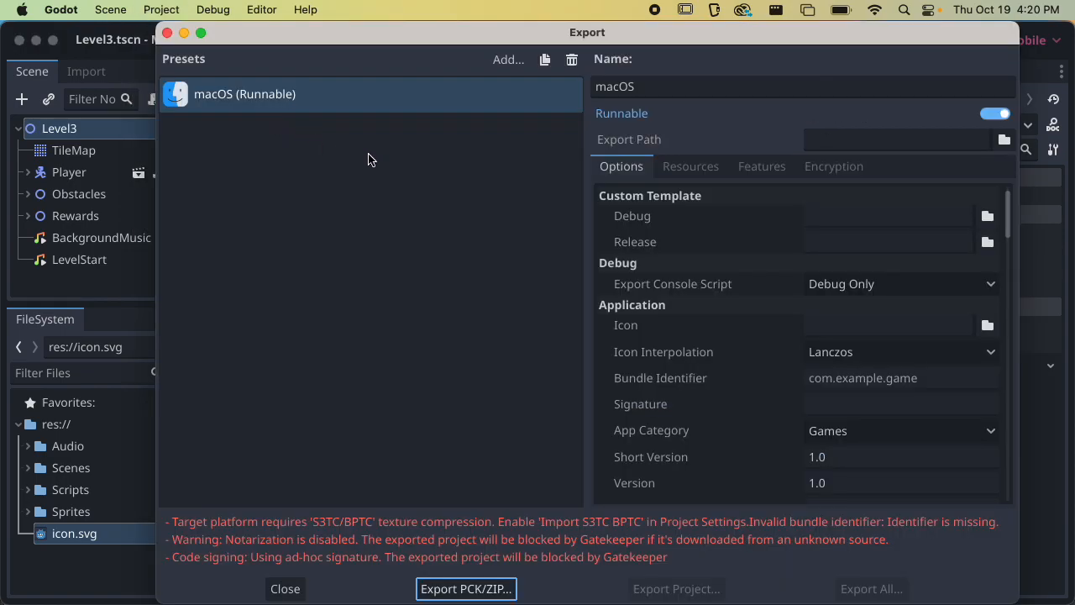
# Add a second macOS export preset, and delete this duplicate again.
pyautogui.click(516, 69)
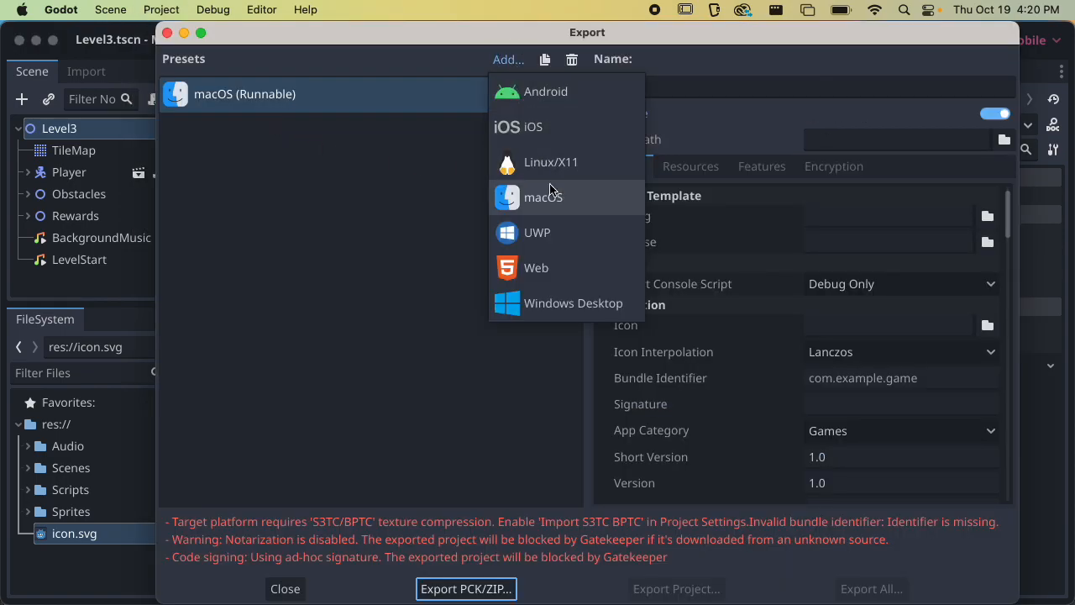
pyautogui.click(522, 195)
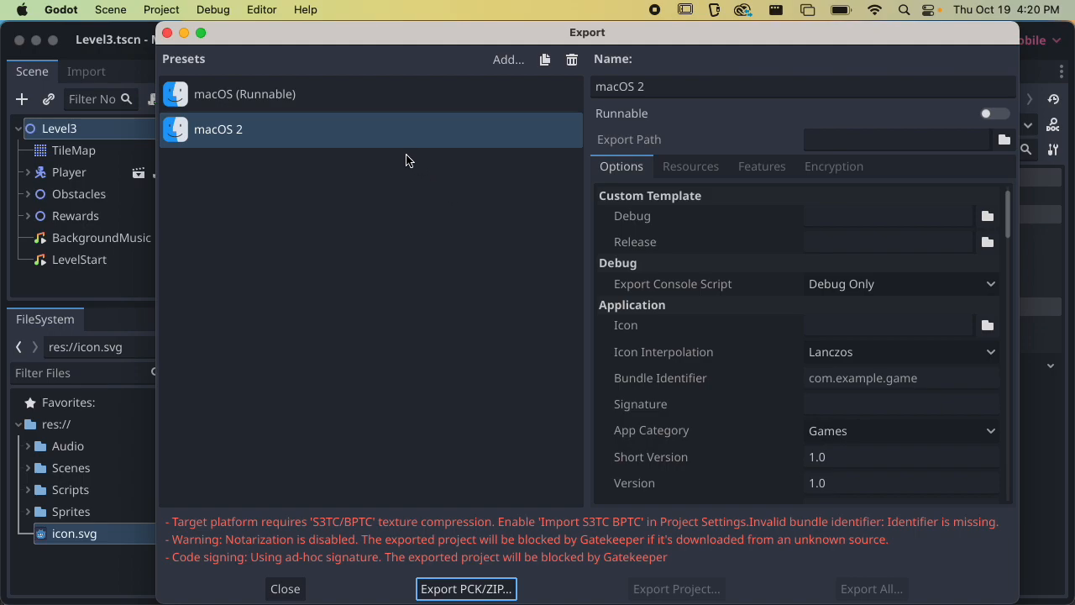
pyautogui.click(571, 59)
pyautogui.click(559, 330)
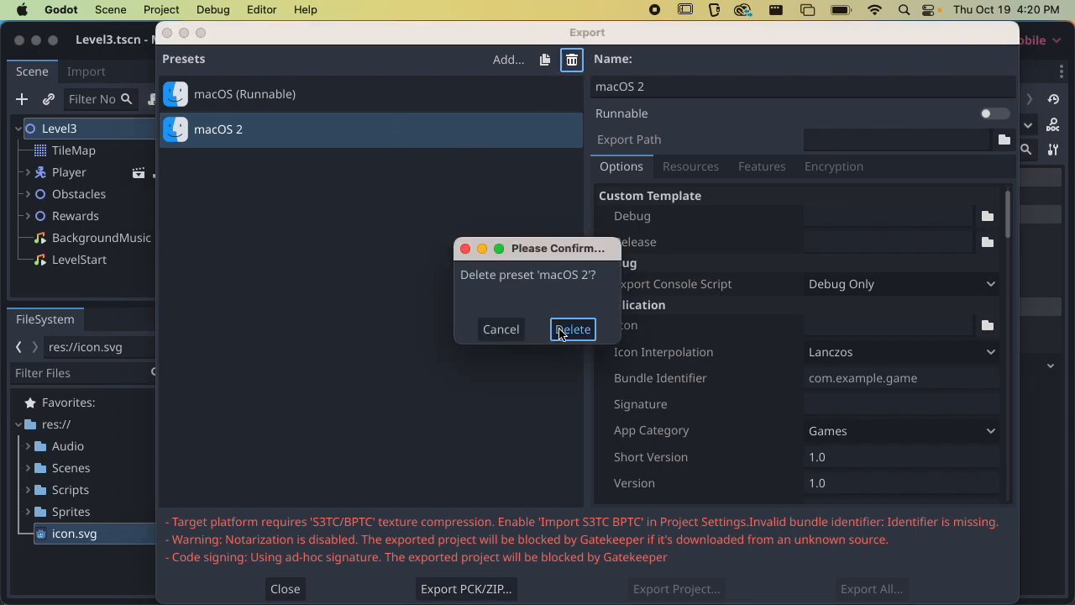
# Select the macOS preset and, while choosing its export path, create a folder named Builds inside the MMP 270 folder.
pyautogui.click(288, 93)
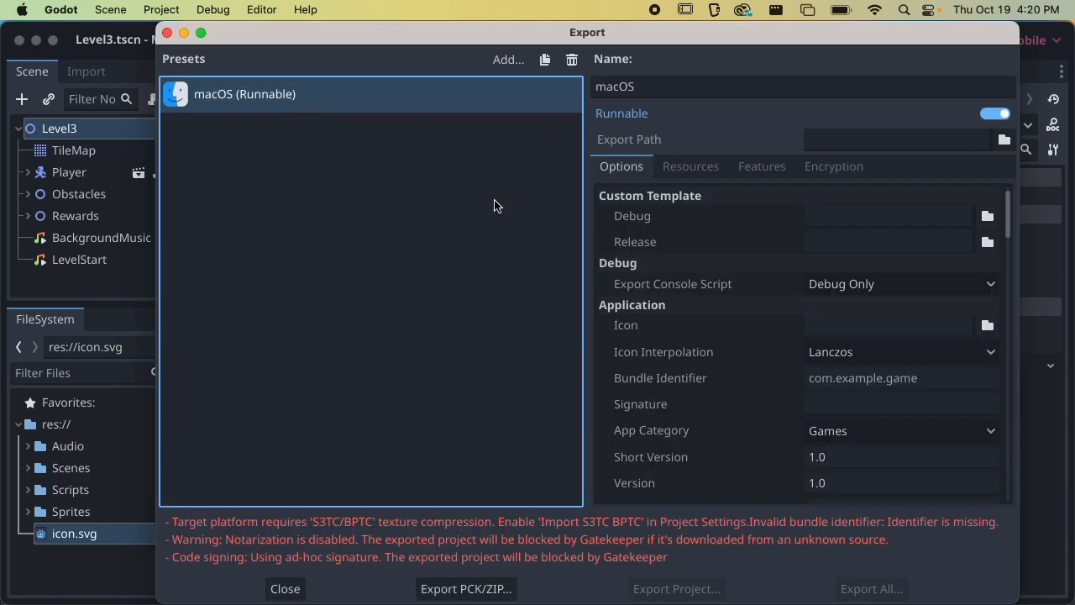
pyautogui.click(631, 114)
pyautogui.click(630, 121)
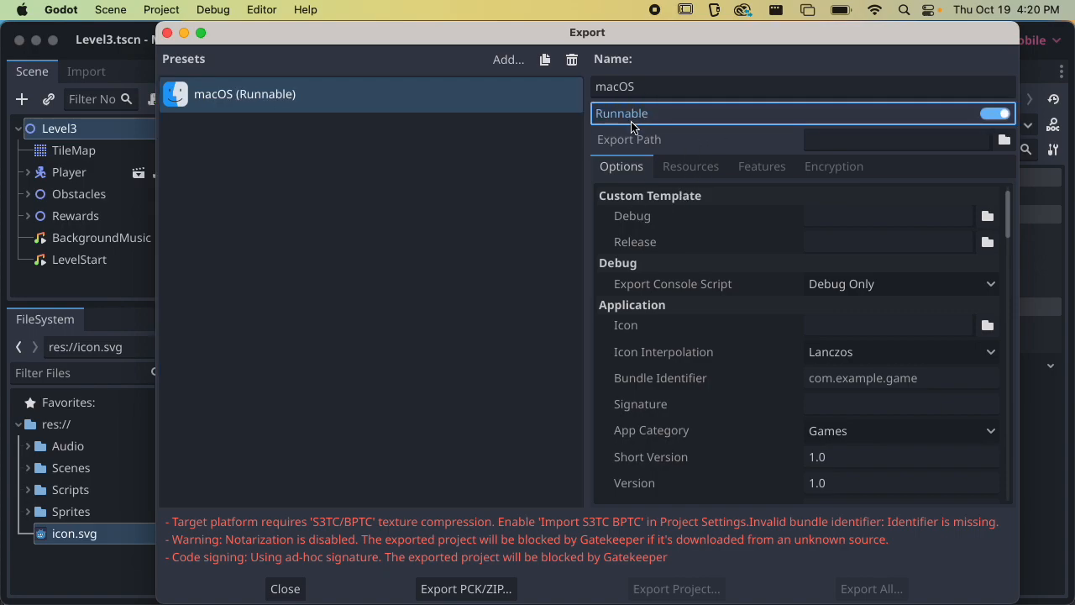
pyautogui.click(1004, 139)
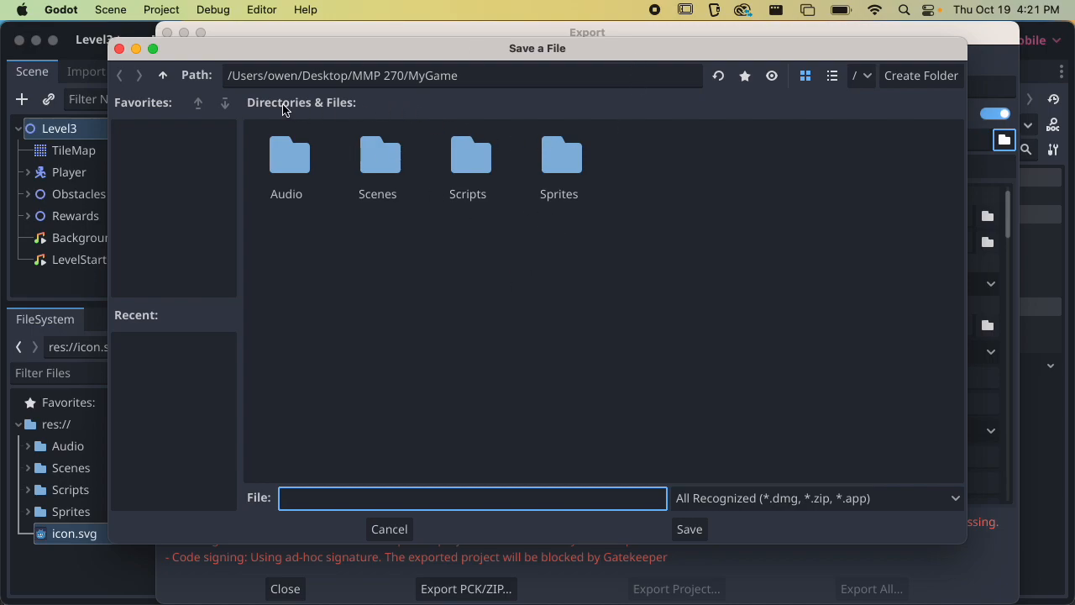
pyautogui.click(163, 76)
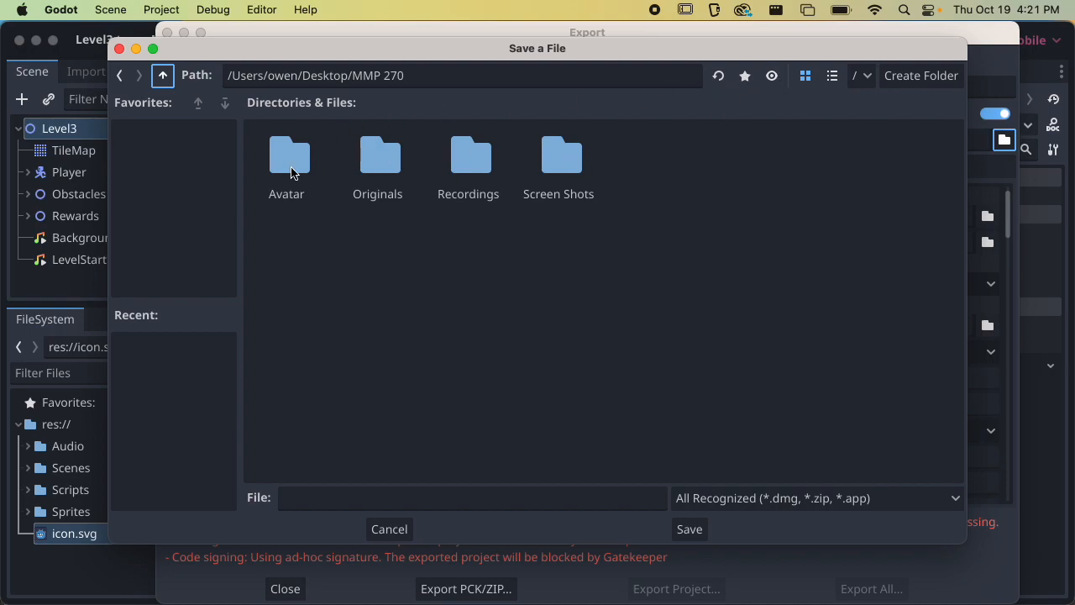
pyautogui.click(909, 77)
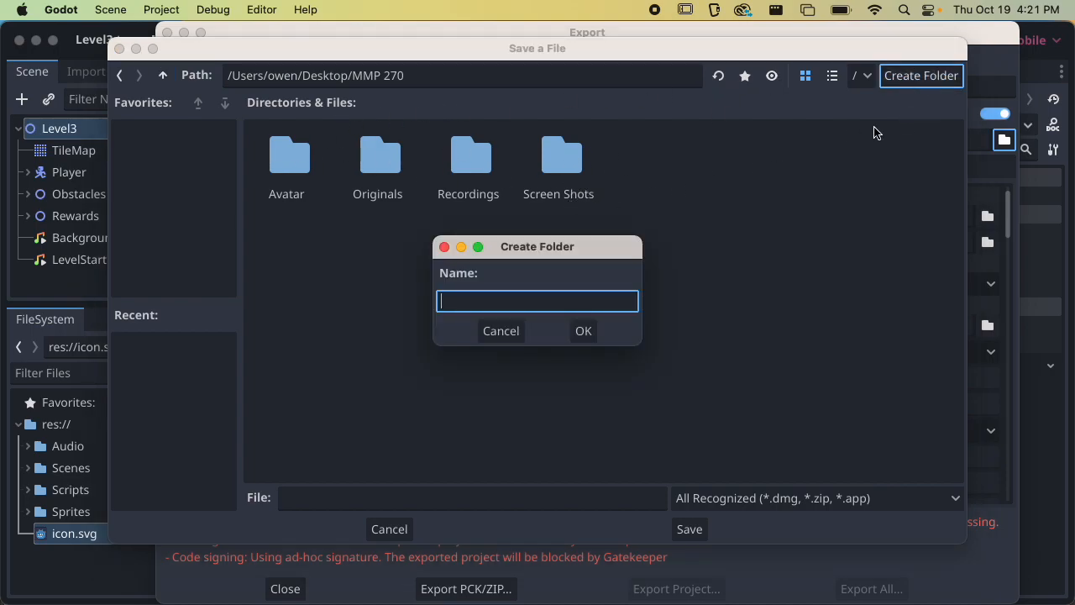
pyautogui.write('Builds')
pyautogui.press('Return')
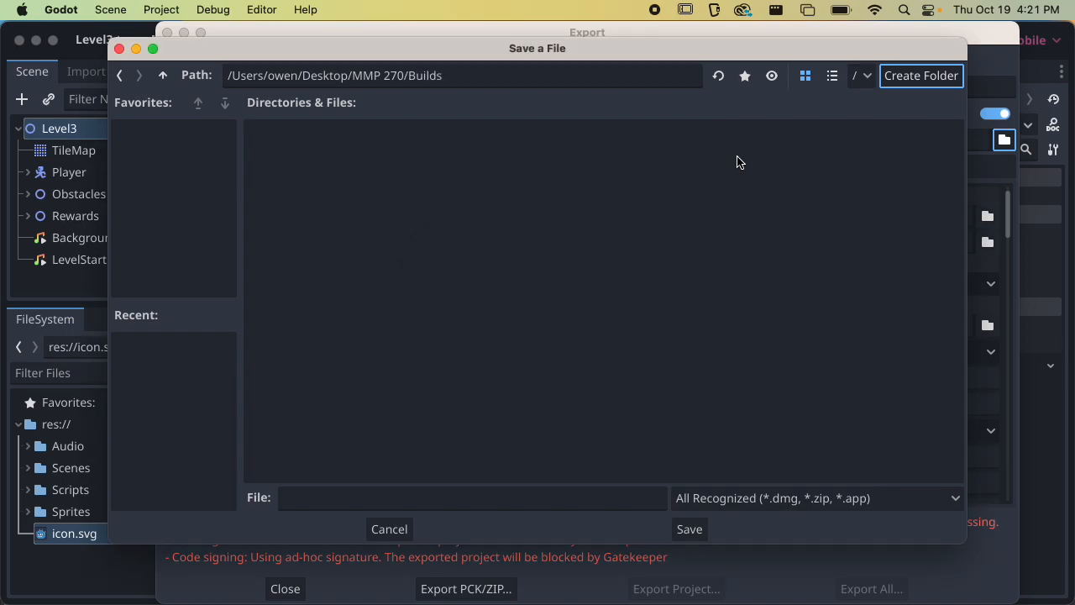
# Set the macOS preset's export path to a file named mac_build_1 in the Builds folder.
pyautogui.click(689, 528)
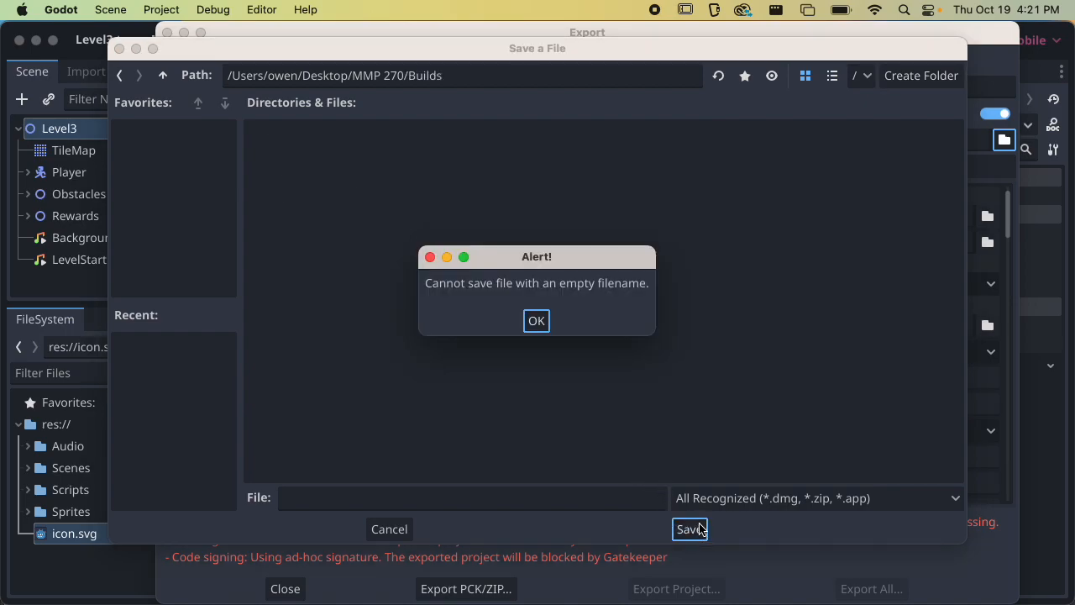
pyautogui.click(537, 321)
pyautogui.click(365, 502)
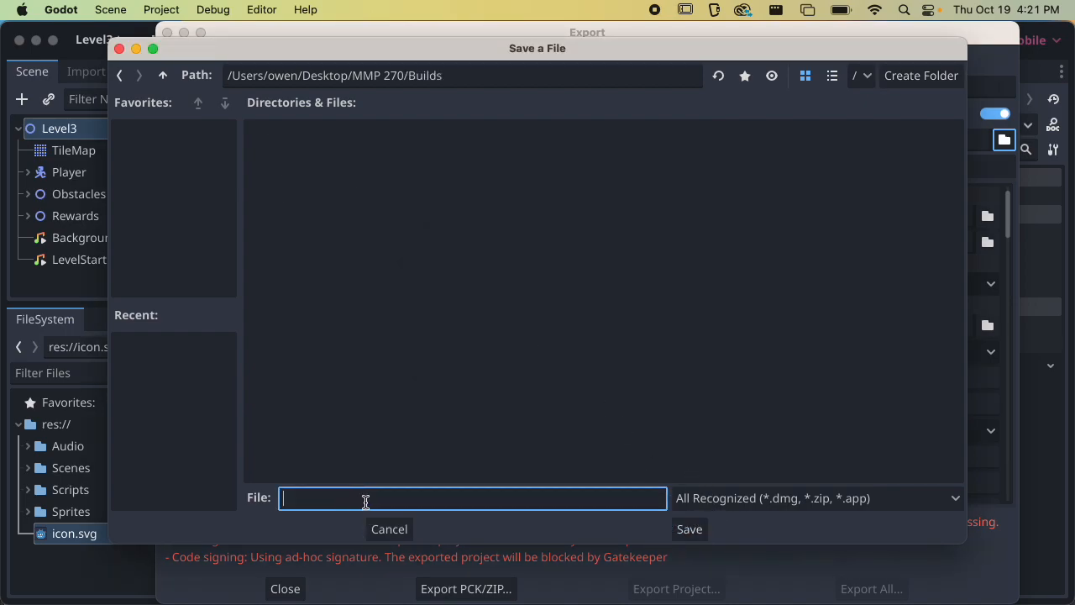
pyautogui.write('mac_build_1')
pyautogui.press('Return')
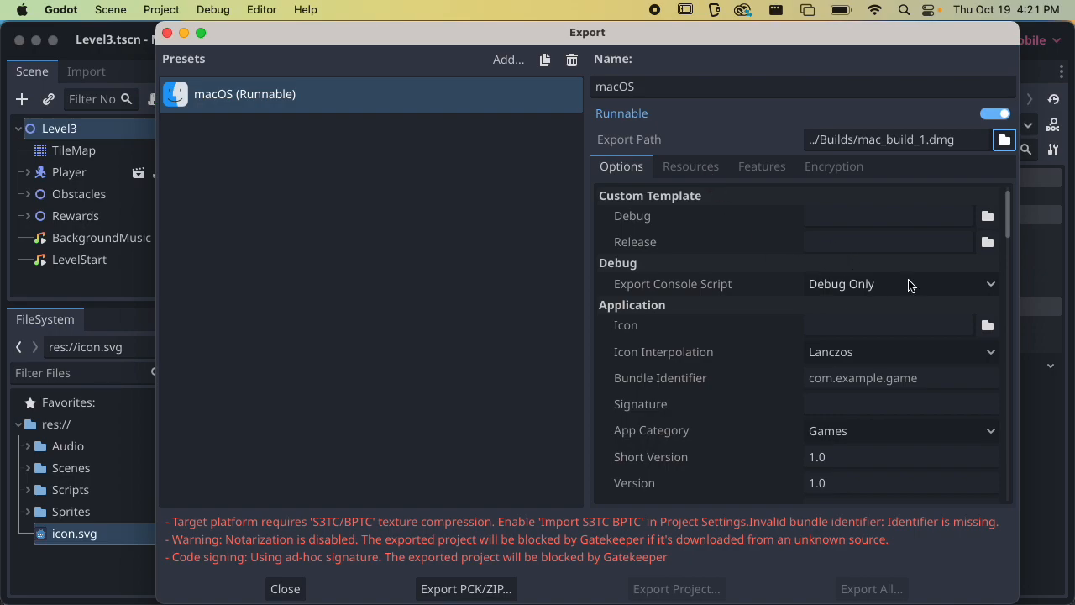
# Set the macOS preset's application icon to tiles_basic.png from the project's Sprites folder.
pyautogui.moveTo(1013, 215)
pyautogui.mouseDown()
pyautogui.moveTo(999, 238)
pyautogui.moveTo(1002, 218)
pyautogui.mouseUp()
pyautogui.click(629, 247)
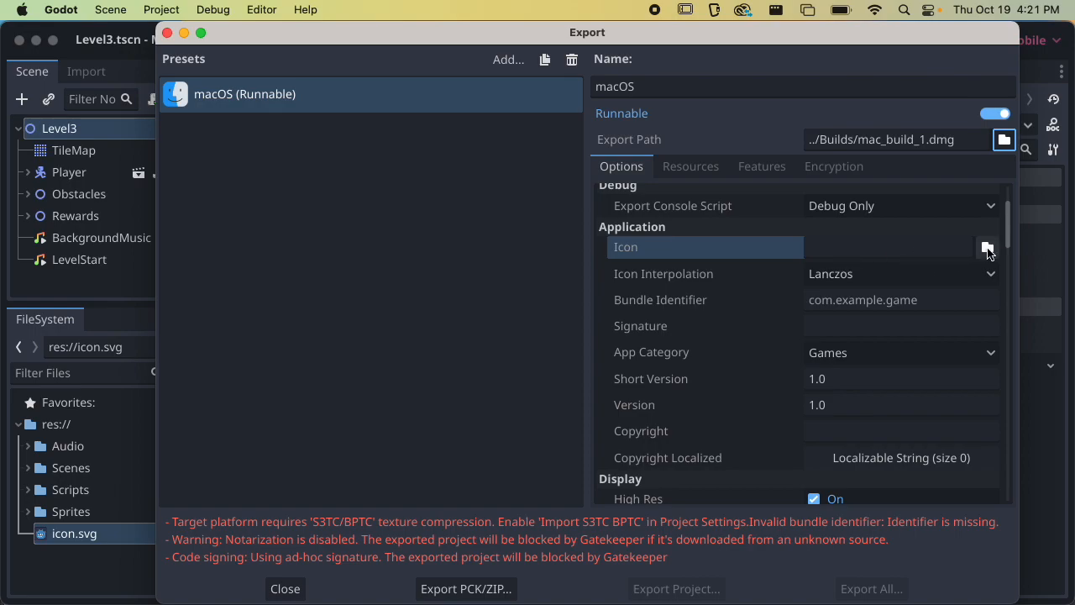
pyautogui.click(988, 248)
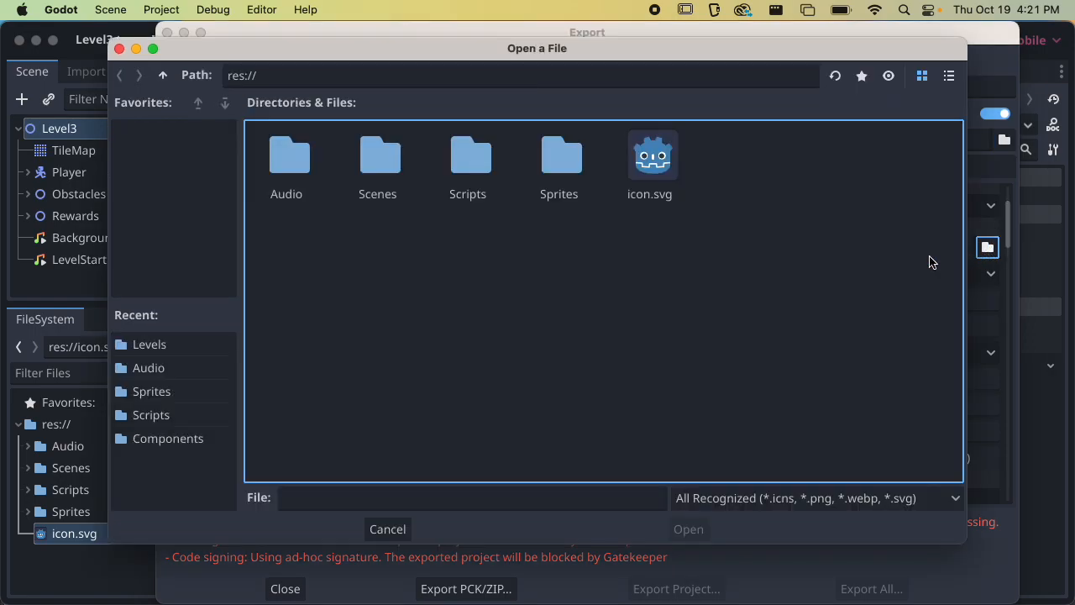
pyautogui.doubleClick(561, 158)
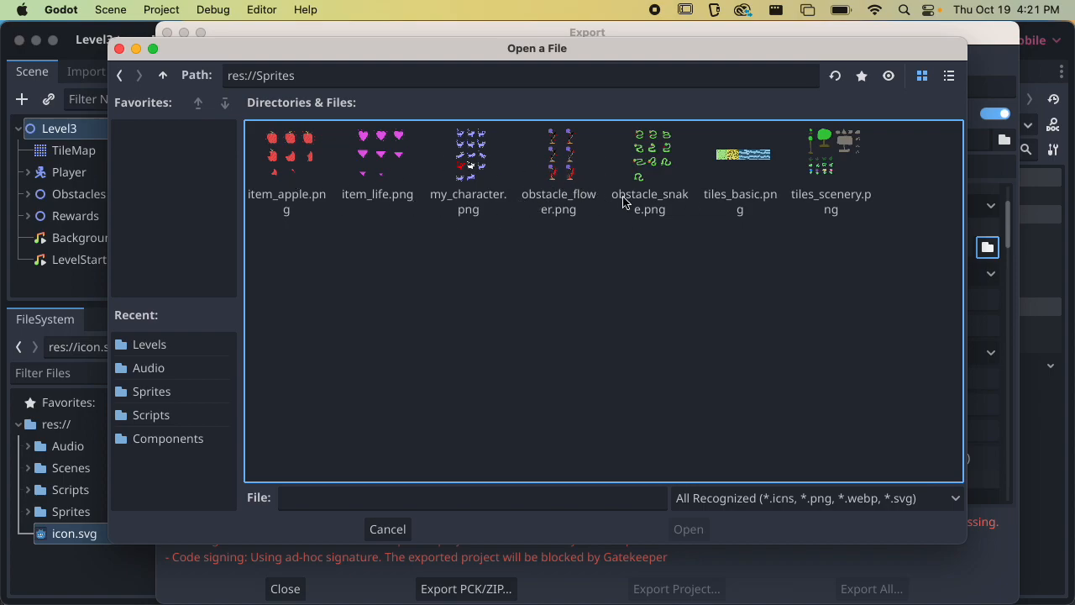
pyautogui.click(747, 168)
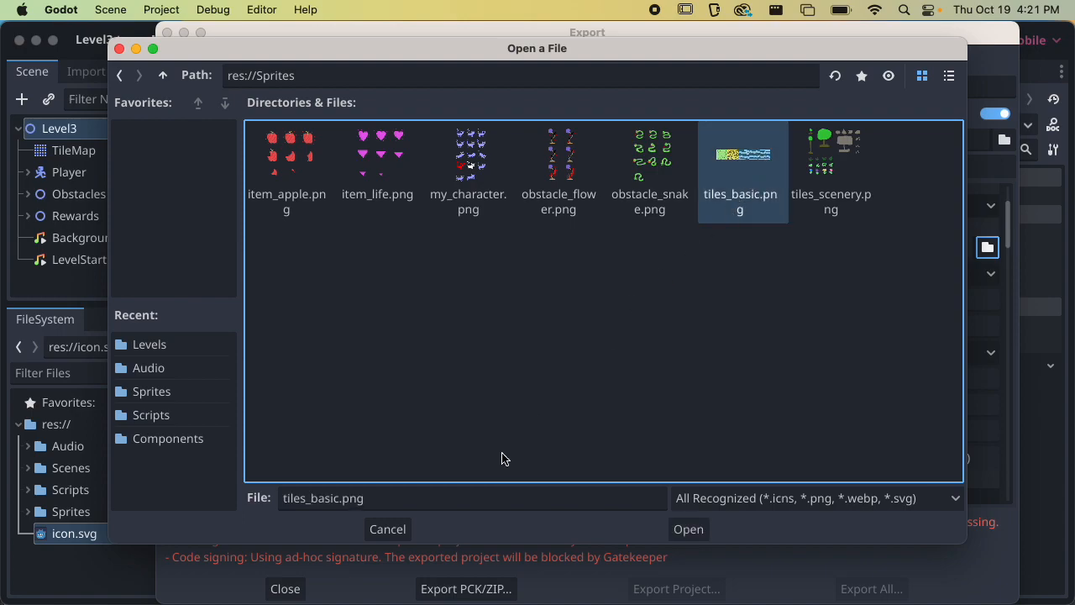
pyautogui.click(685, 530)
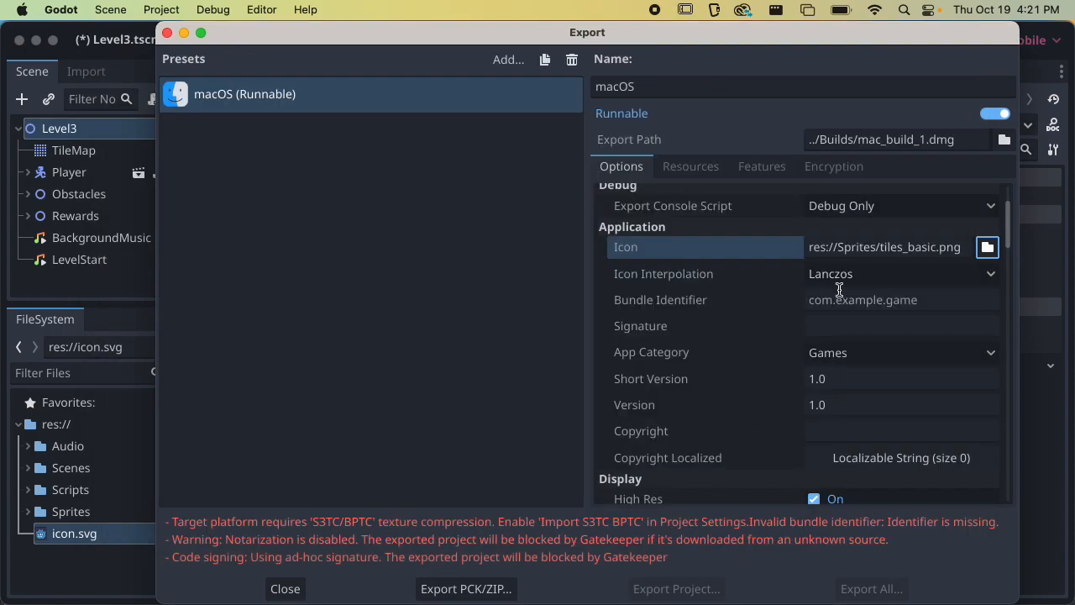
# Examine the macOS preset's remaining options, including the bundle identifier, code signing, notarization and privacy settings.
pyautogui.scroll(-1, 756, 304)
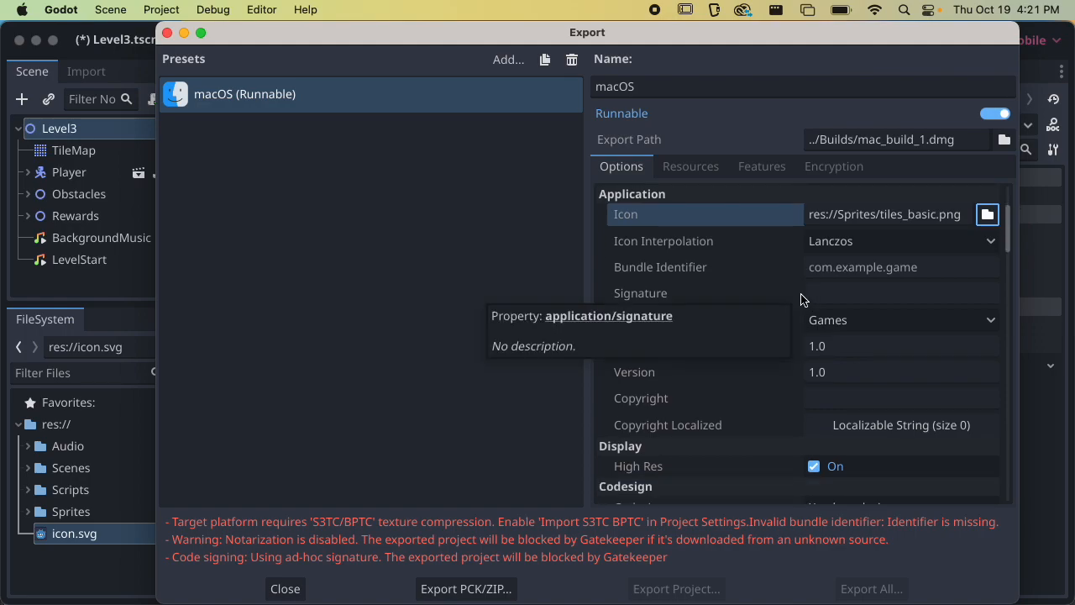
pyautogui.click(866, 267)
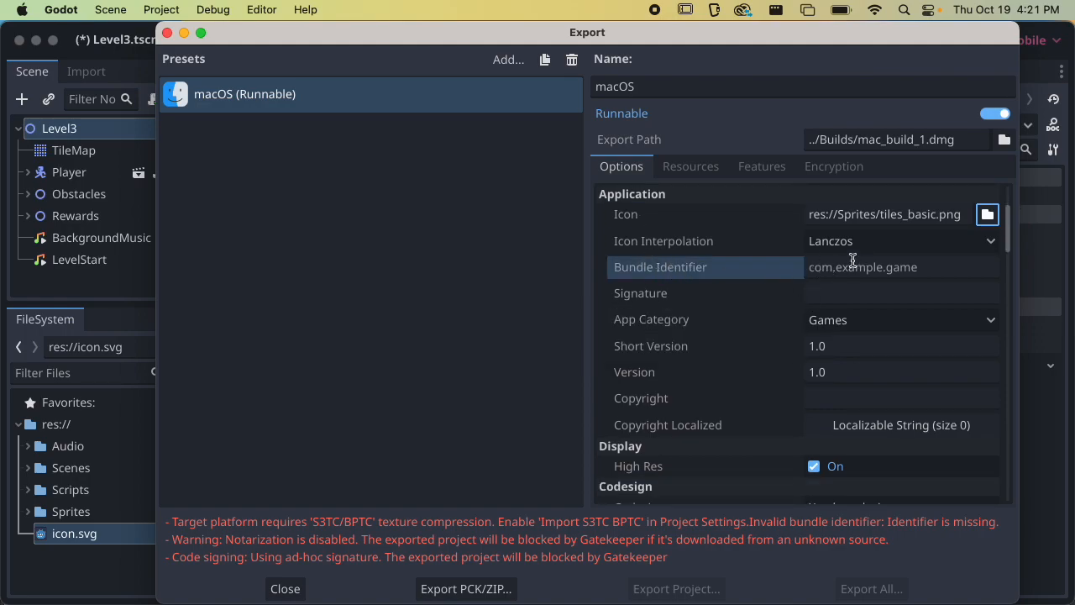
pyautogui.scroll(-1, 691, 301)
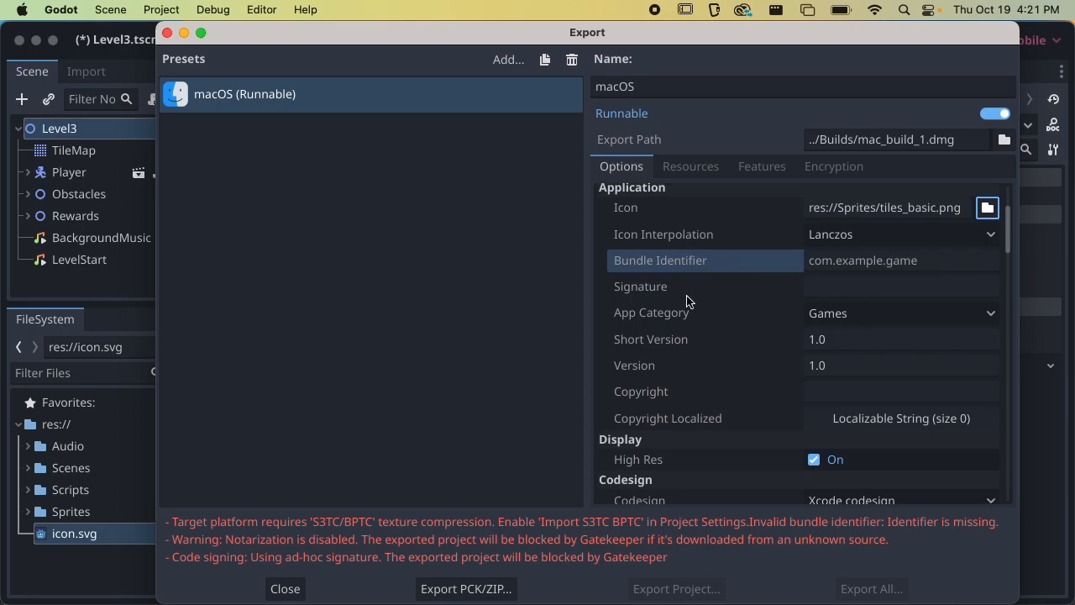
pyautogui.scroll(-1, 723, 348)
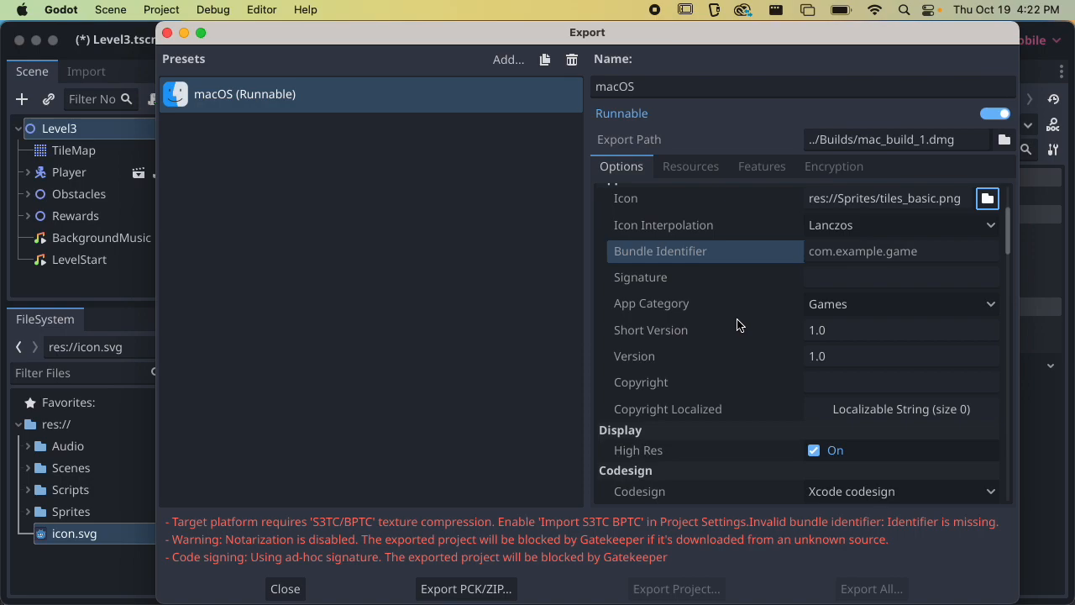
pyautogui.scroll(-5, 753, 304)
pyautogui.scroll(-20, 753, 304)
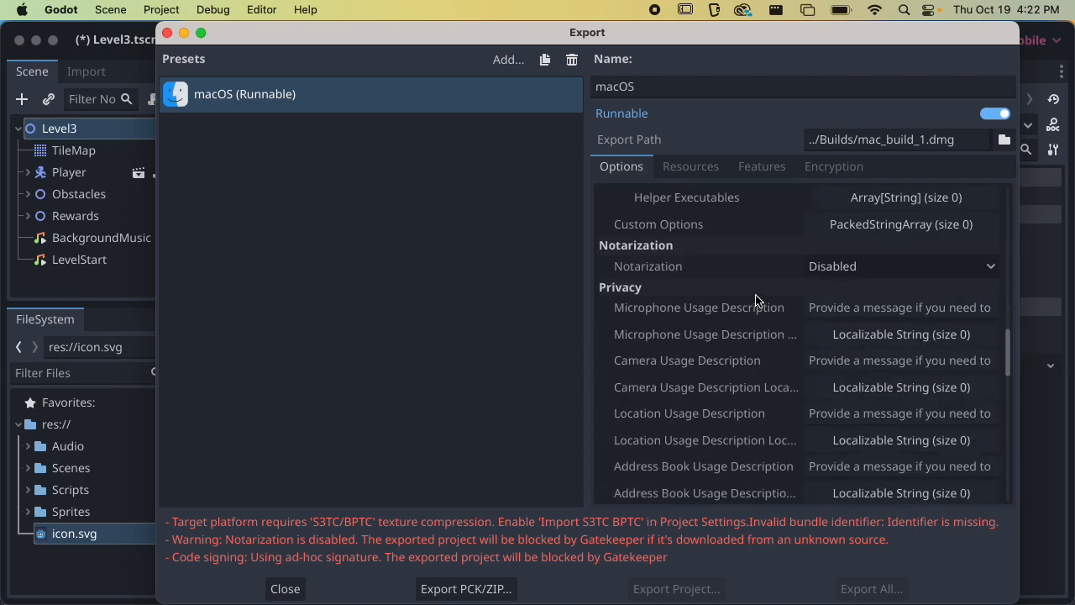
pyautogui.scroll(-2, 966, 399)
pyautogui.moveTo(1010, 464); pyautogui.dragTo(1004, 168)
# Review the export modes in the preset's resource settings without changing the mode, and return to its general options.
pyautogui.click(702, 165)
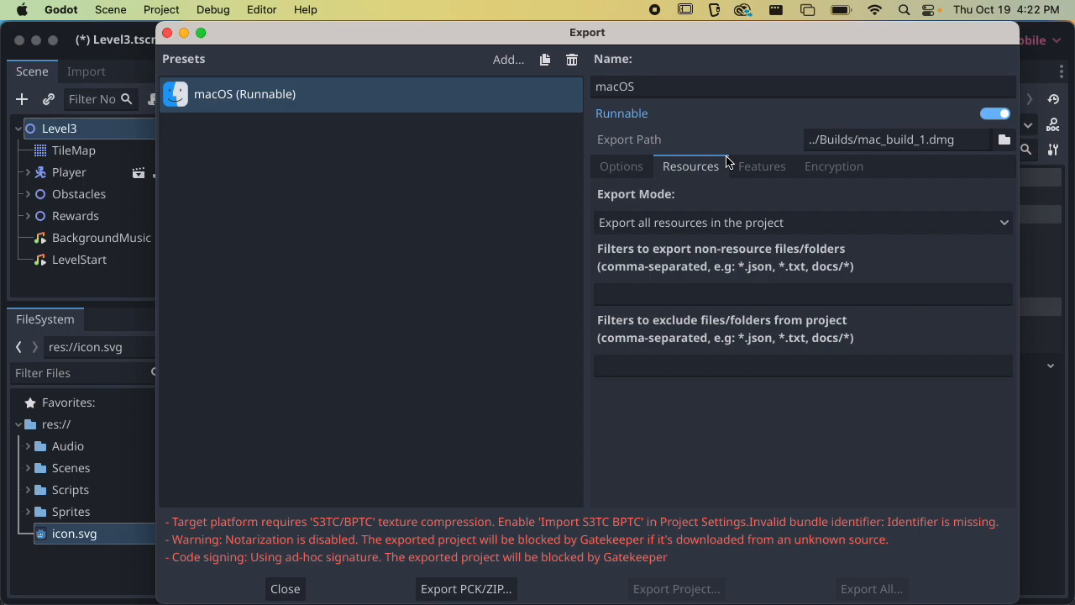
pyautogui.click(676, 222)
pyautogui.click(640, 202)
pyautogui.click(668, 222)
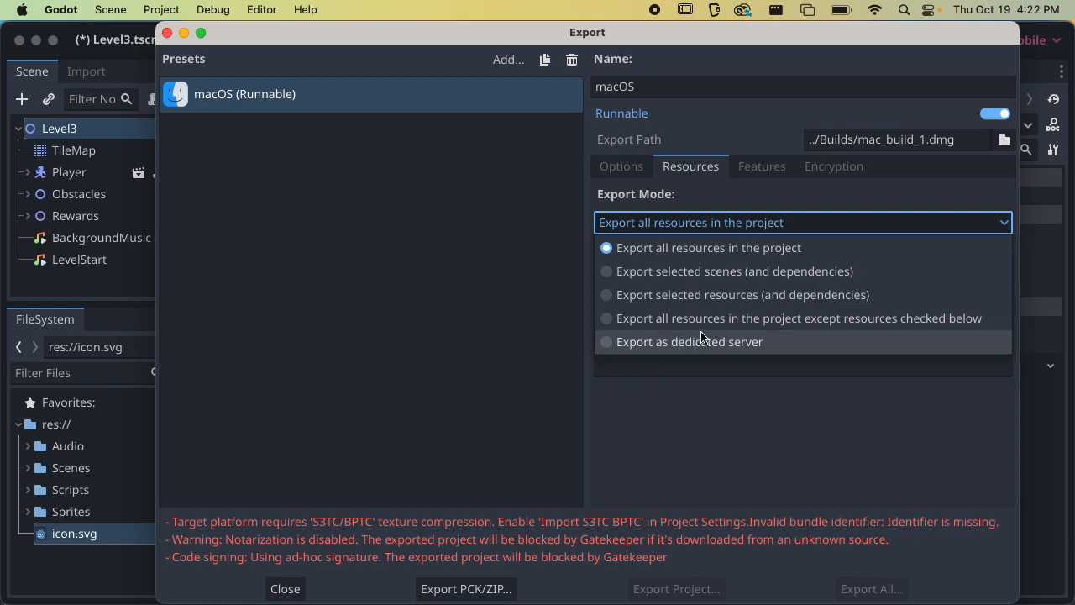
pyautogui.click(703, 207)
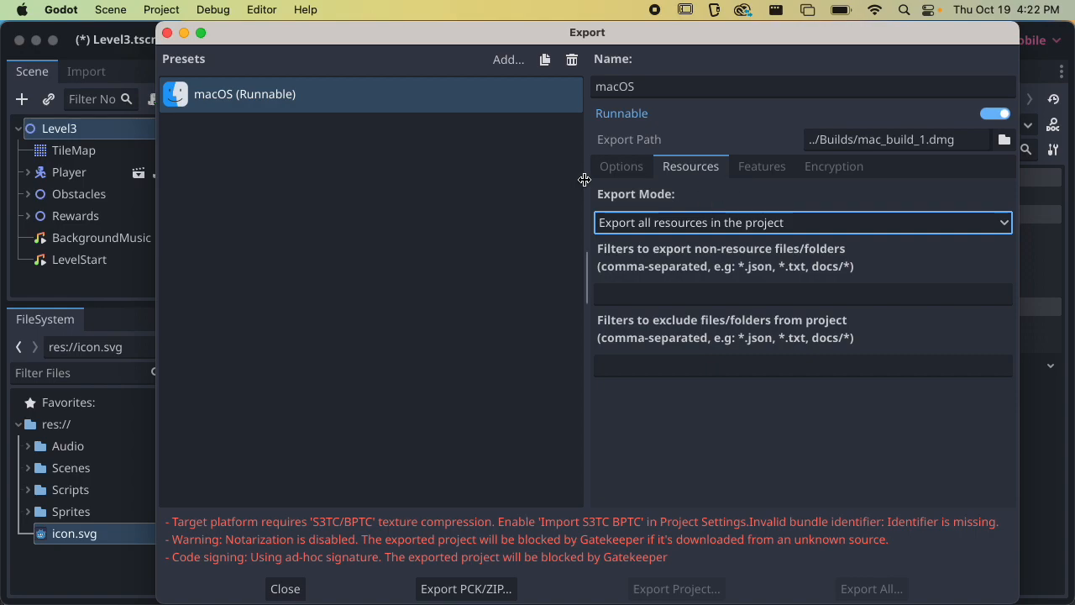
pyautogui.click(616, 168)
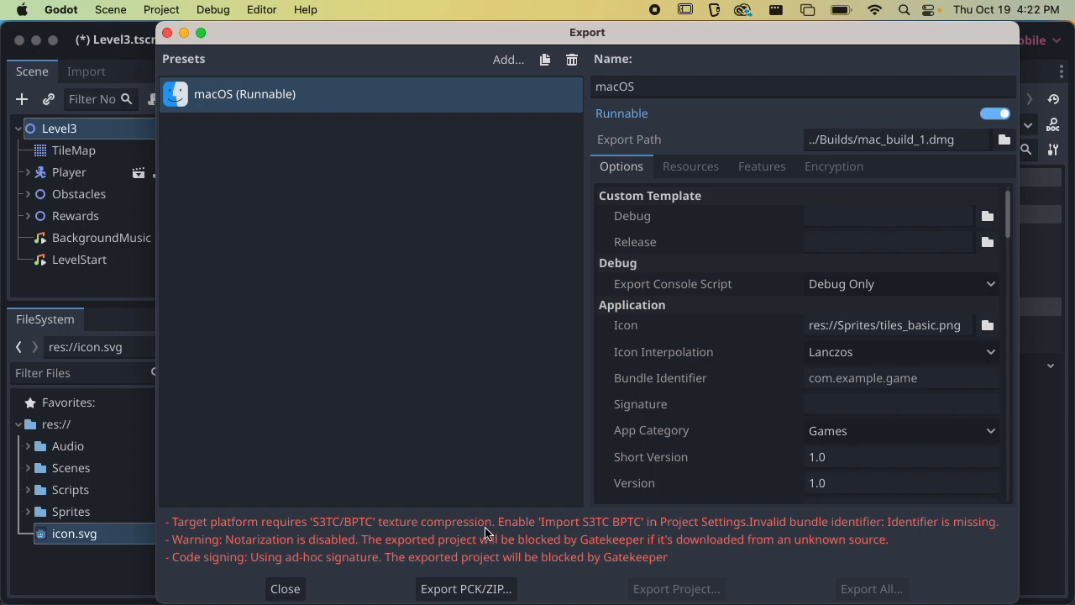
# Take a screenshot of the preset's export error messages and open it as a floating reference away from the window's close control.
pyautogui.press('super+shift+4')
pyautogui.moveTo(163, 509); pyautogui.dragTo(1032, 589)
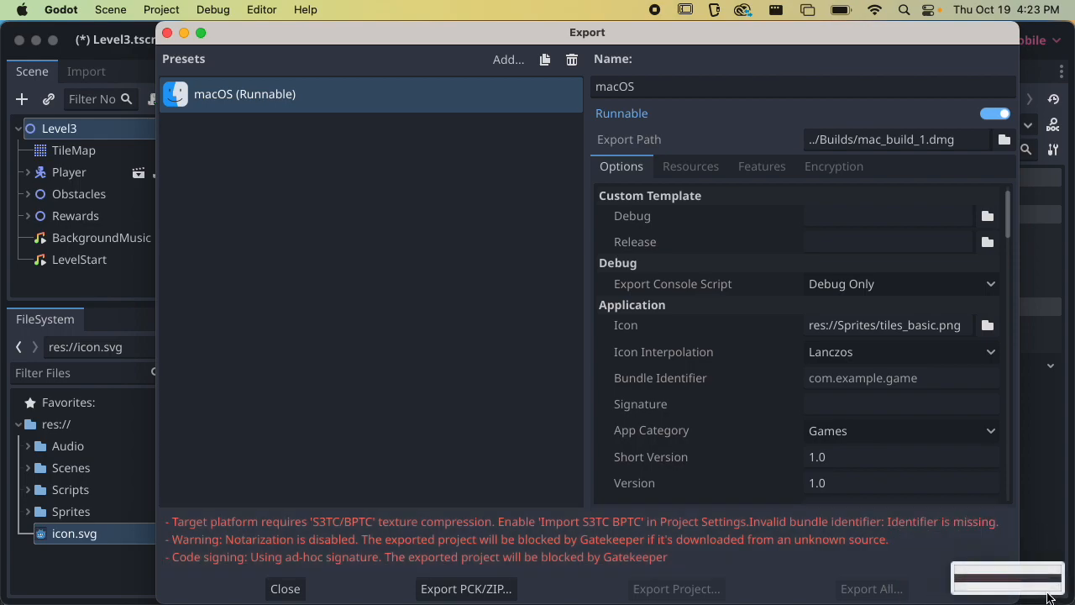
pyautogui.click(1030, 586)
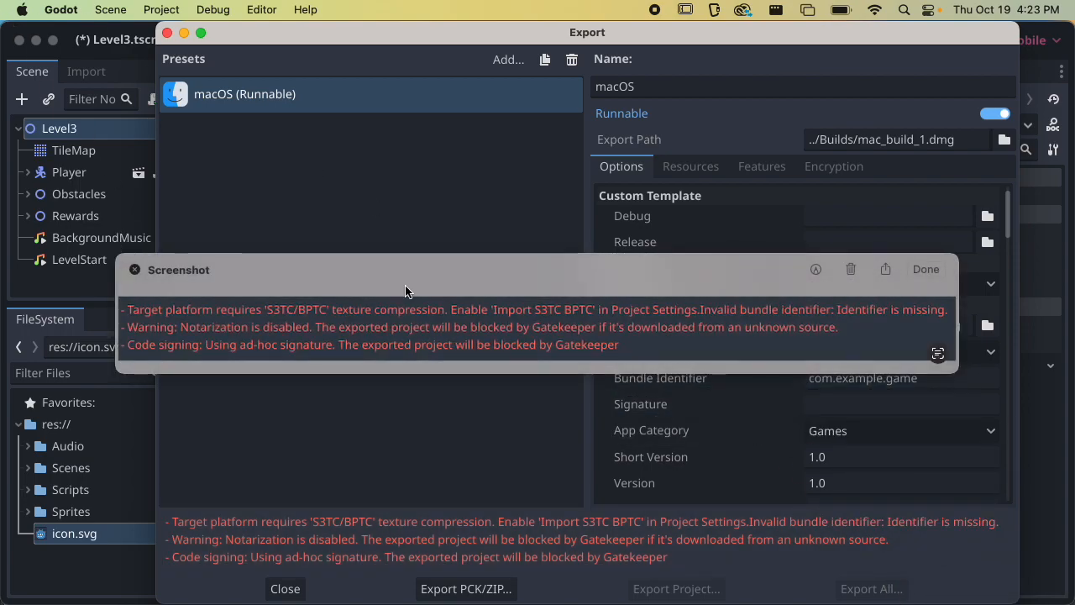
pyautogui.doubleClick(468, 310)
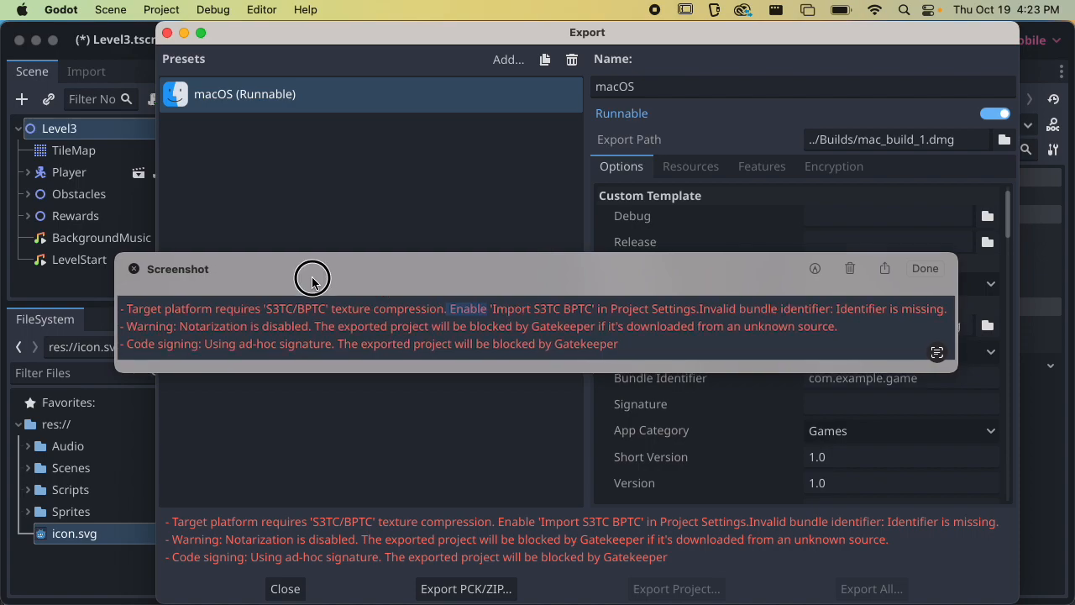
pyautogui.moveTo(229, 268); pyautogui.dragTo(436, 144)
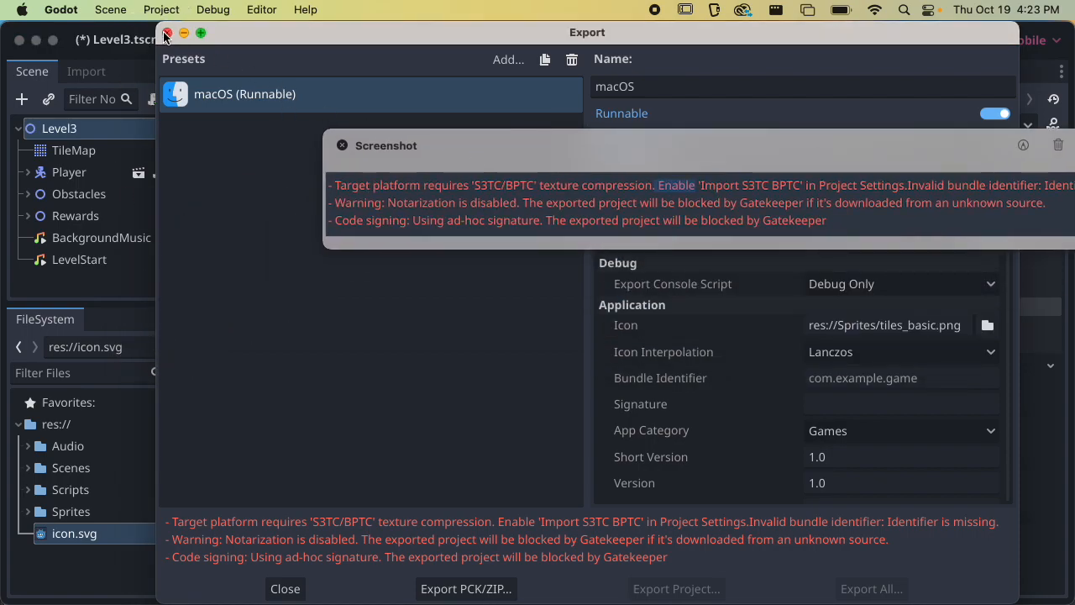
# Close the export window and open the project settings, moving the screenshot clear of the settings filter.
pyautogui.click(167, 33)
pyautogui.click(161, 9)
pyautogui.click(183, 37)
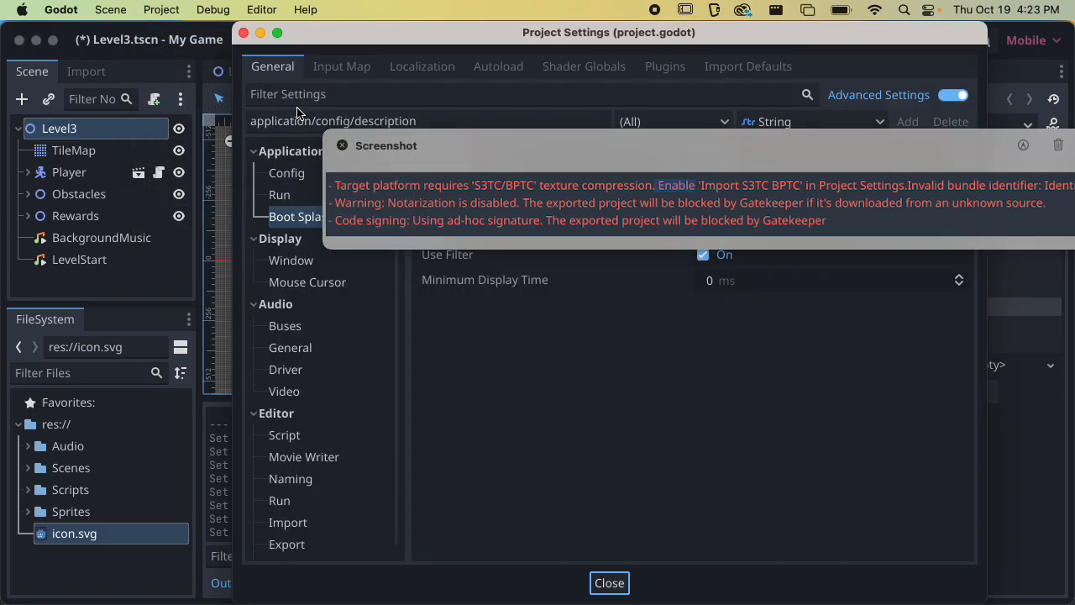
pyautogui.moveTo(463, 178); pyautogui.dragTo(179, 447)
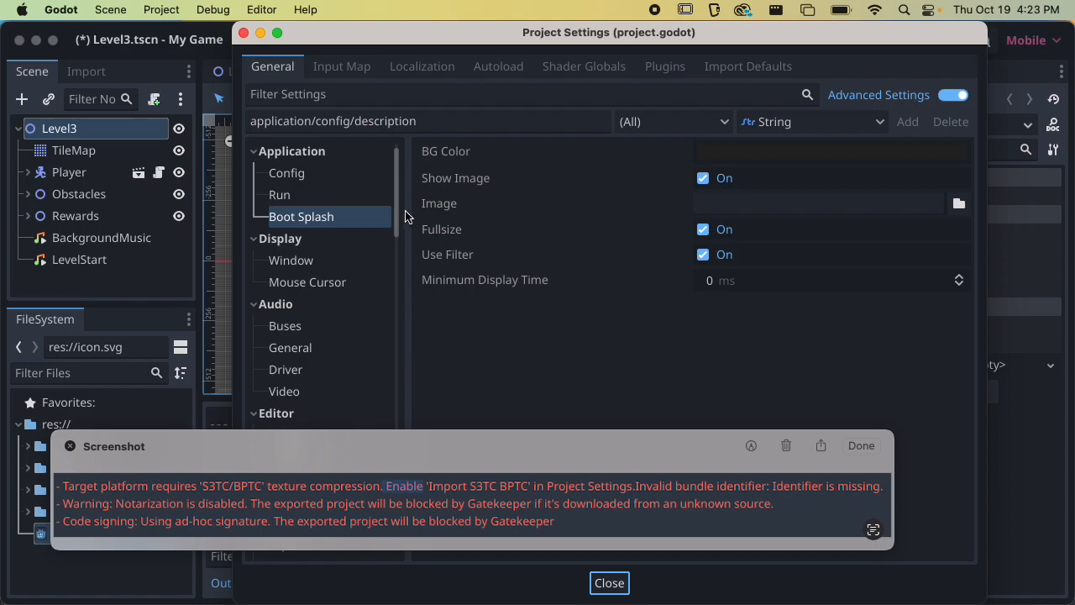
# Filter the project settings for "import", enable Import S3TC BPTC under the Textures VRAM compression settings, and save and restart the editor.
pyautogui.click(344, 95)
pyautogui.write('import')
pyautogui.click(290, 172)
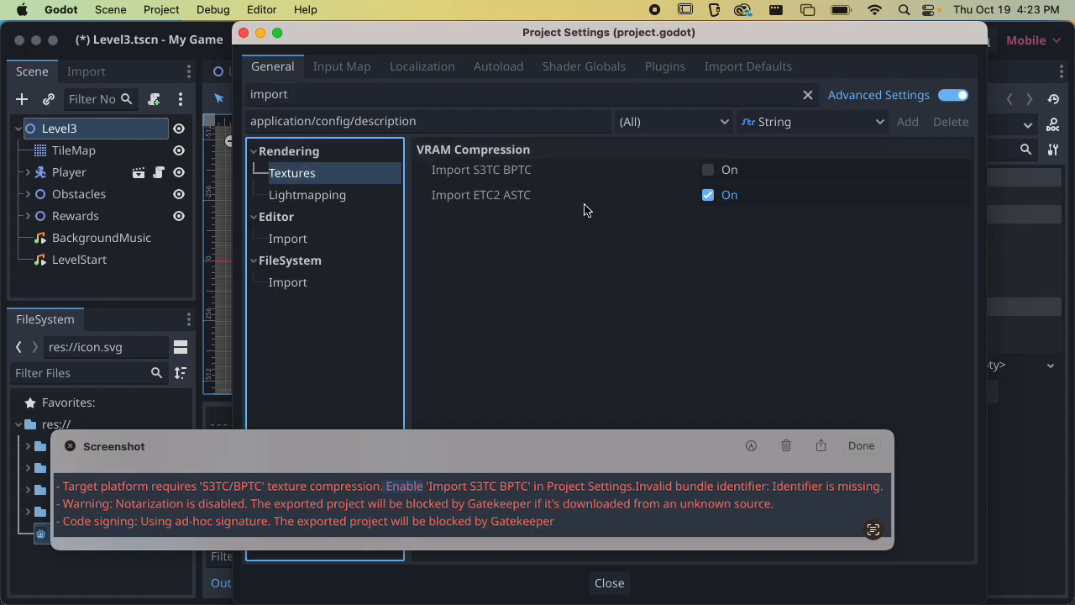
pyautogui.click(710, 171)
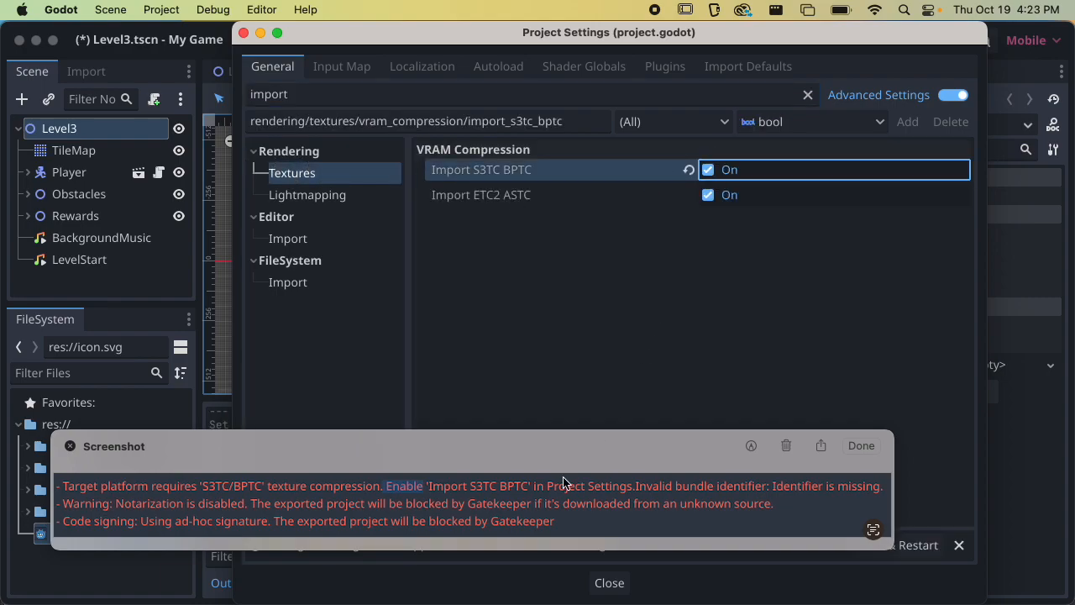
pyautogui.moveTo(313, 452); pyautogui.dragTo(395, 251)
pyautogui.click(878, 545)
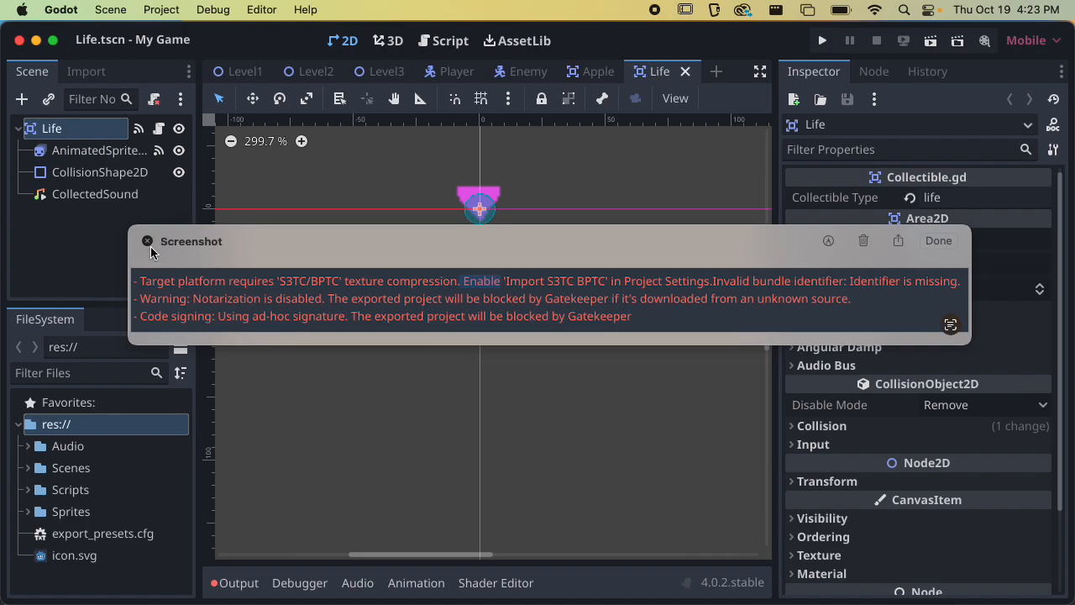
# Dismiss the screenshot of the error messages and reopen the project's export presets.
pyautogui.click(147, 242)
pyautogui.click(152, 10)
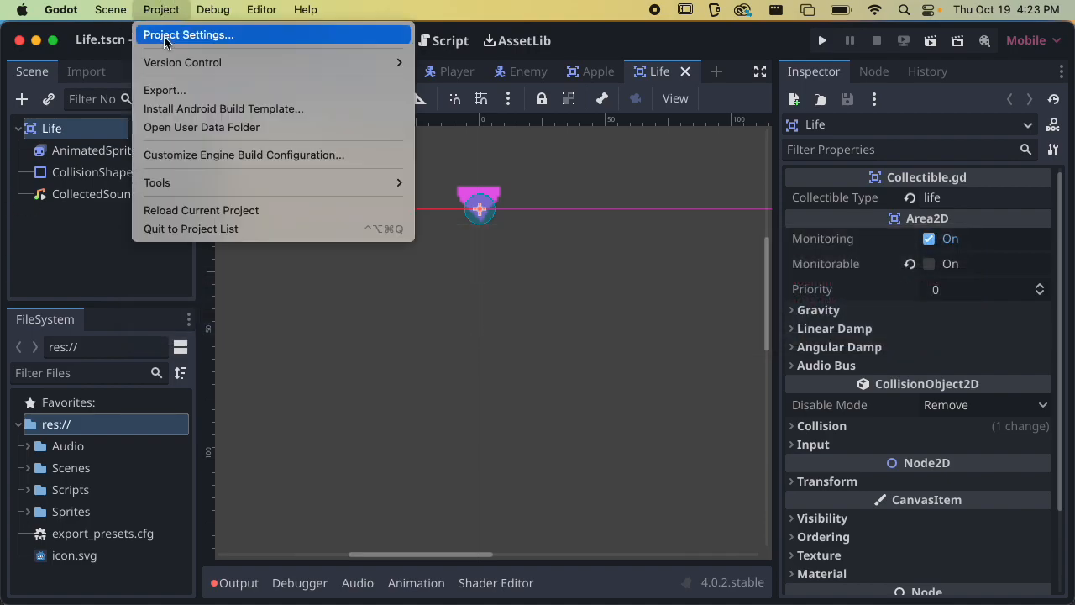
pyautogui.click(202, 90)
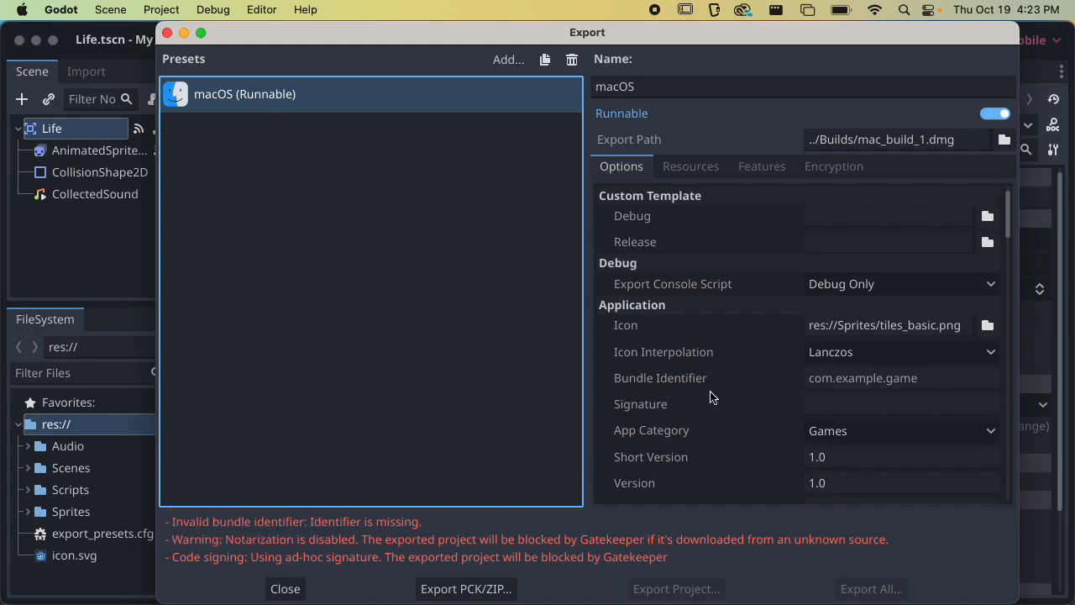
# Set the macOS preset's bundle identifier to com.mmp270.exampleProject.
pyautogui.click(683, 378)
pyautogui.click(962, 380)
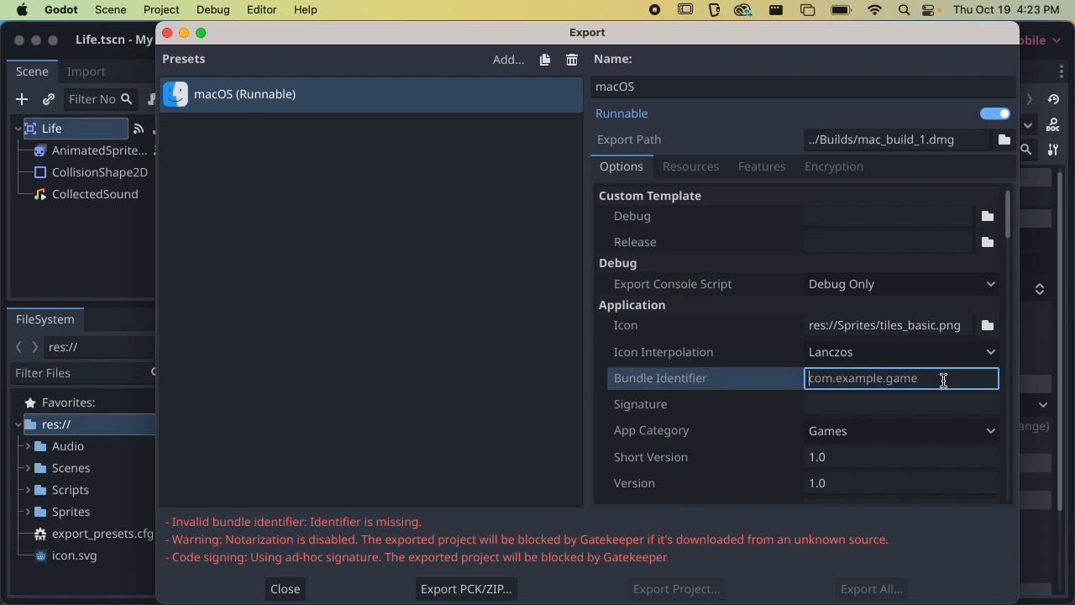
pyautogui.write('com.mmp270.example')
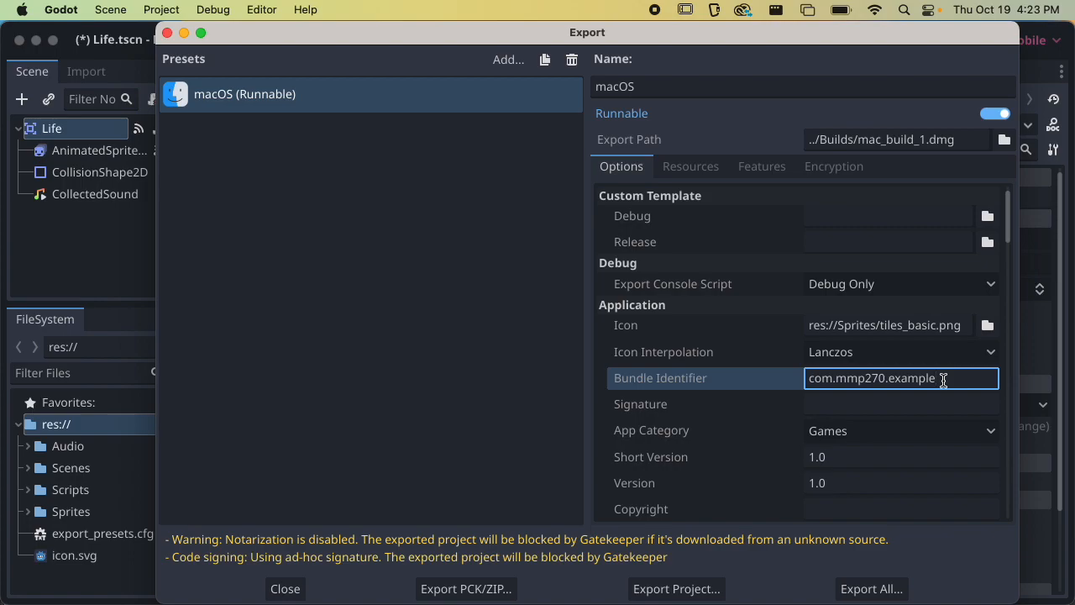
pyautogui.write('_')
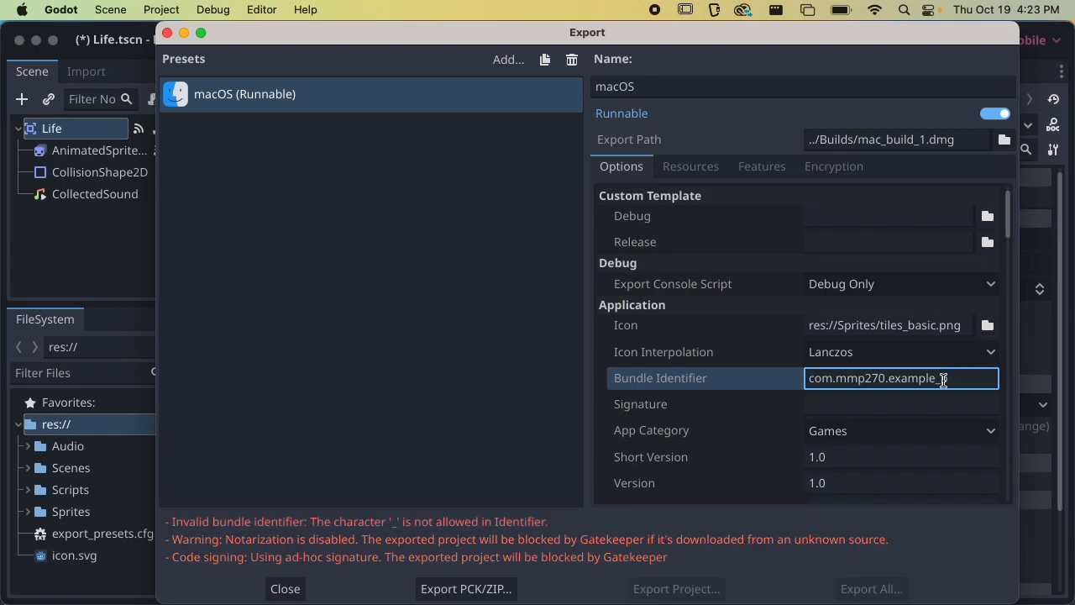
pyautogui.press('BackSpace')
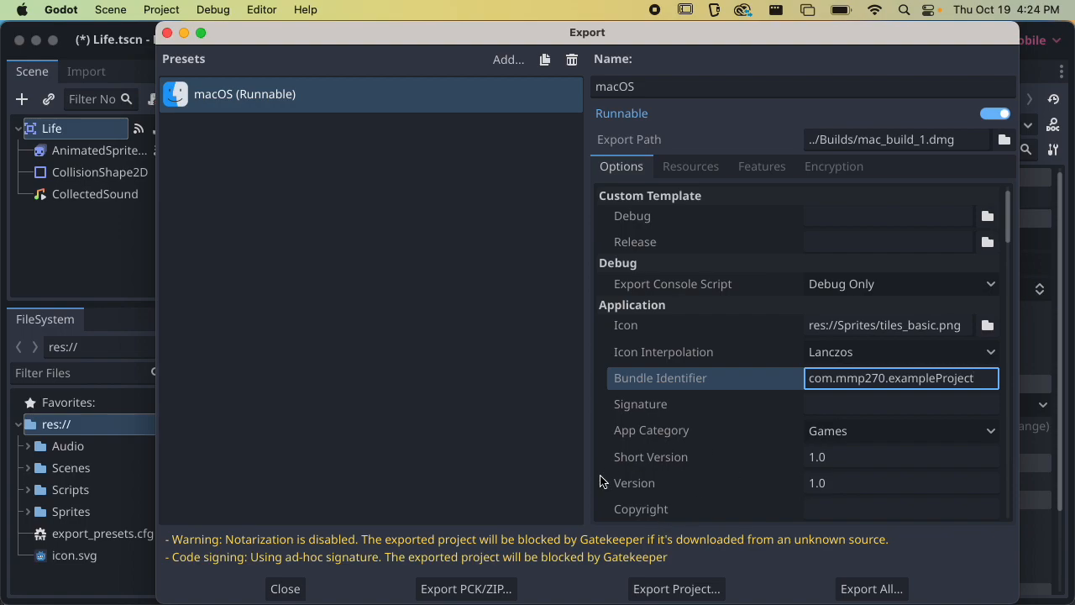
# Export the project as mac_build_1.dmg into the Builds folder with Export With Debug disabled.
pyautogui.click(693, 587)
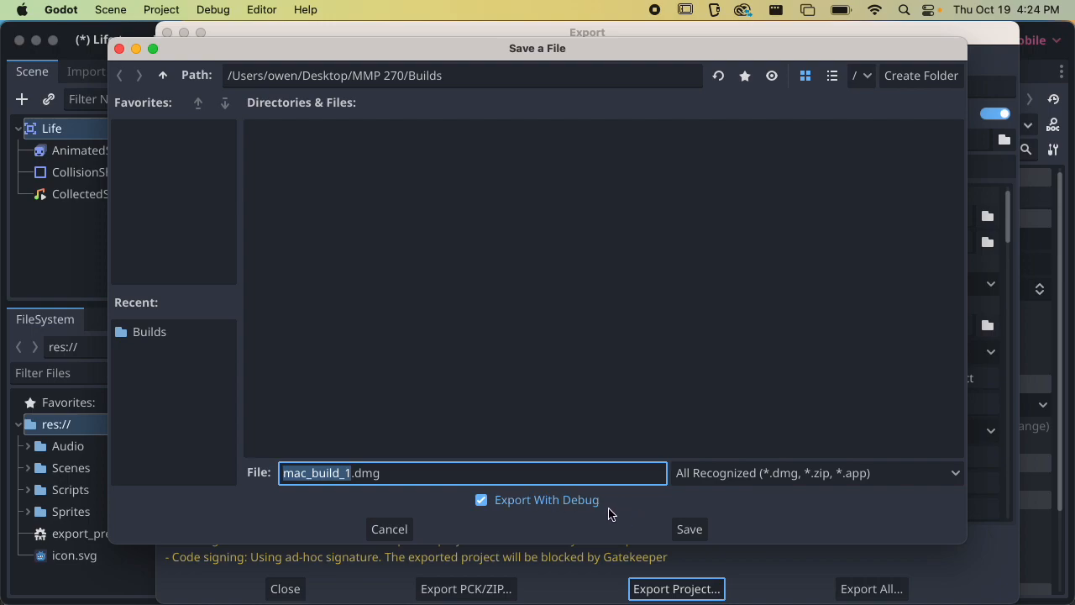
pyautogui.click(555, 500)
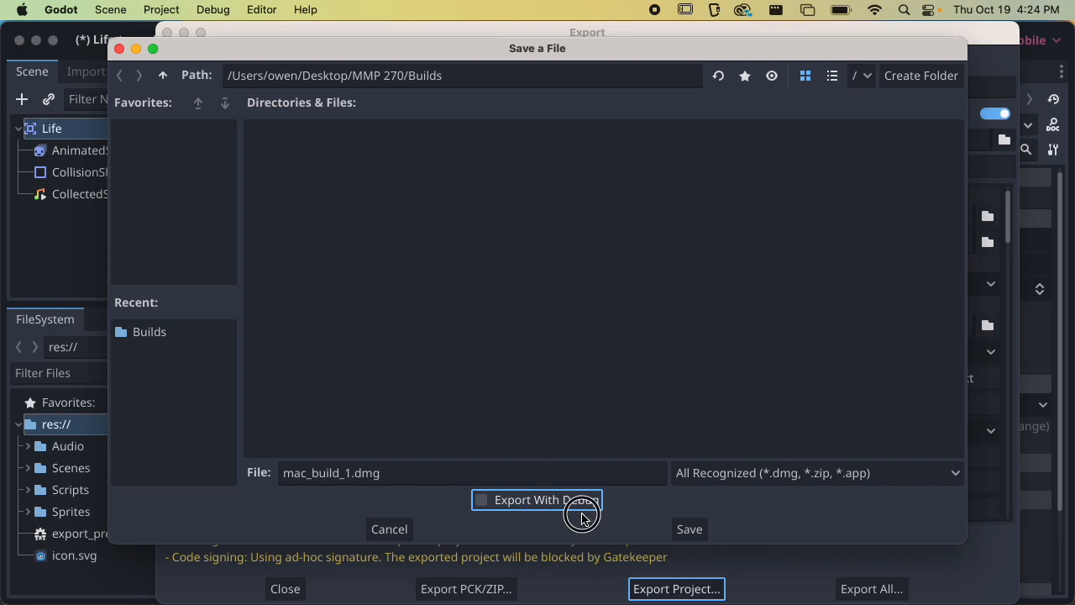
pyautogui.click(685, 530)
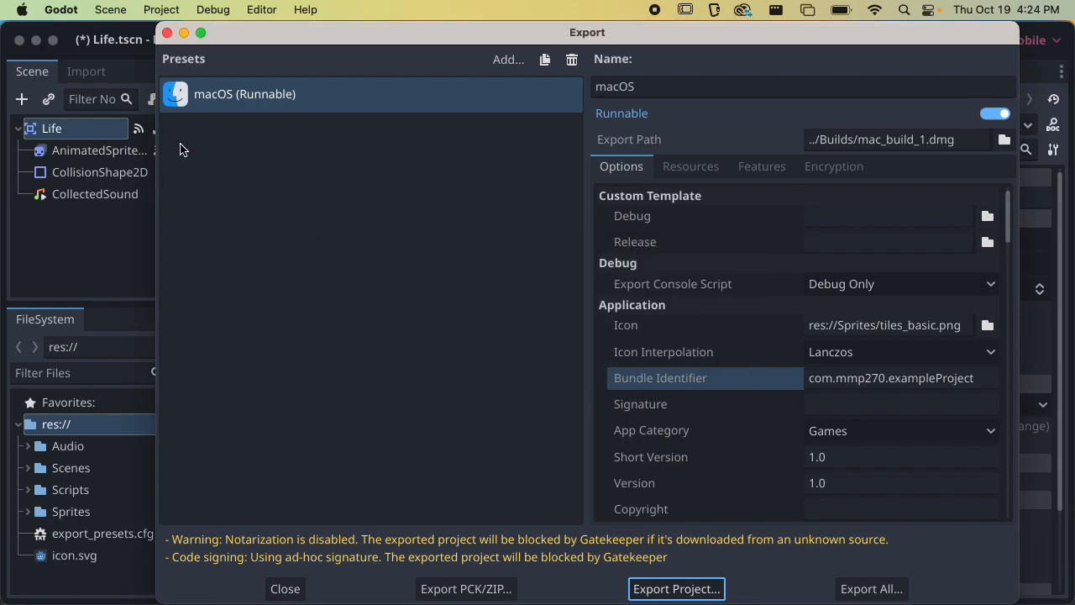
# Switch to Finder, open mac_build_1.dmg from the Builds folder, and select the My Game app in the repositioned disk image window.
pyautogui.press('super+Tab')
pyautogui.click(417, 99)
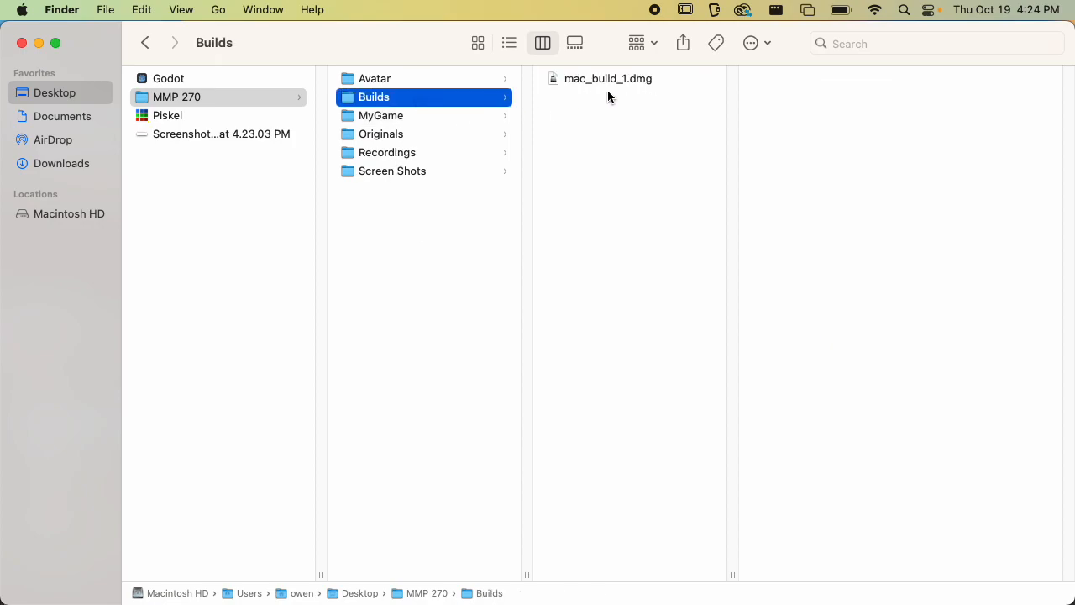
pyautogui.click(613, 80)
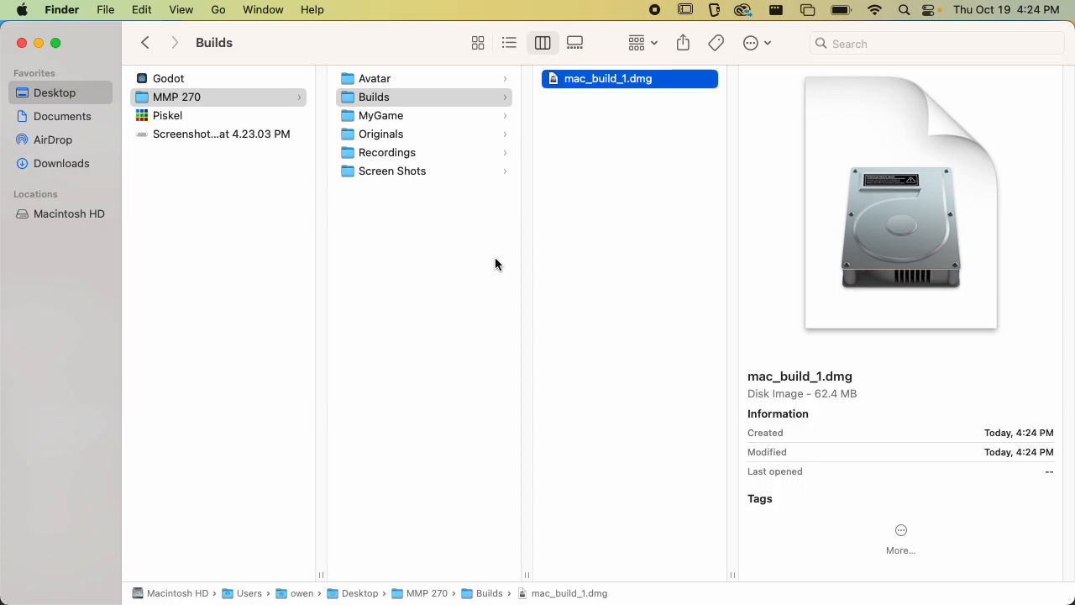
pyautogui.click(653, 134)
pyautogui.click(644, 83)
pyautogui.doubleClick(644, 81)
pyautogui.moveTo(240, 68); pyautogui.dragTo(278, 173)
pyautogui.click(141, 223)
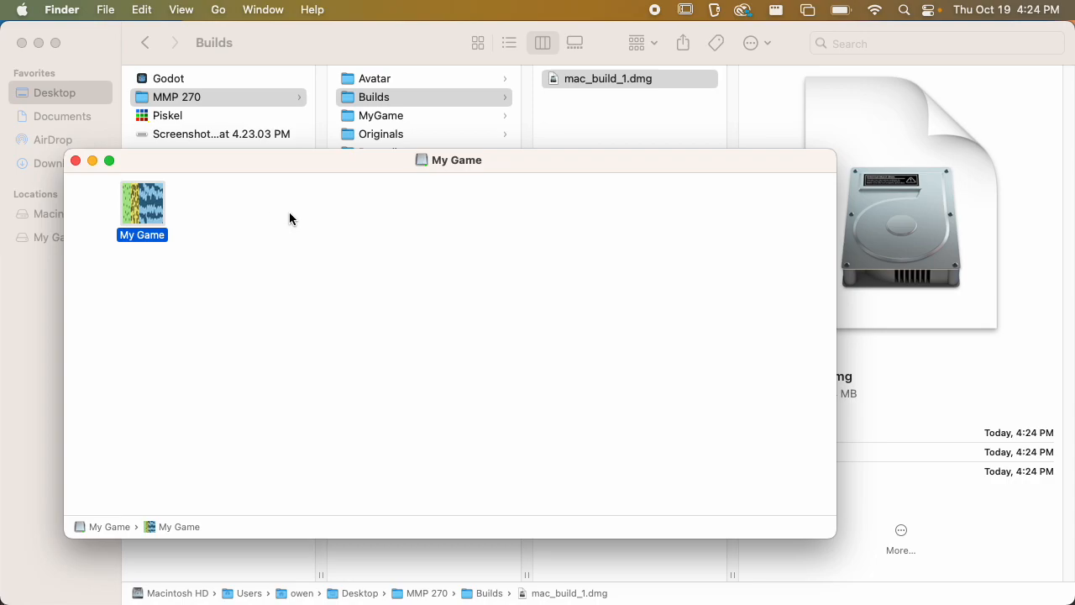
# Launch the exported My Game app from the mounted disk image.
pyautogui.press('super+Tab')
pyautogui.press('super+shift+Tab')
pyautogui.doubleClick(152, 212)
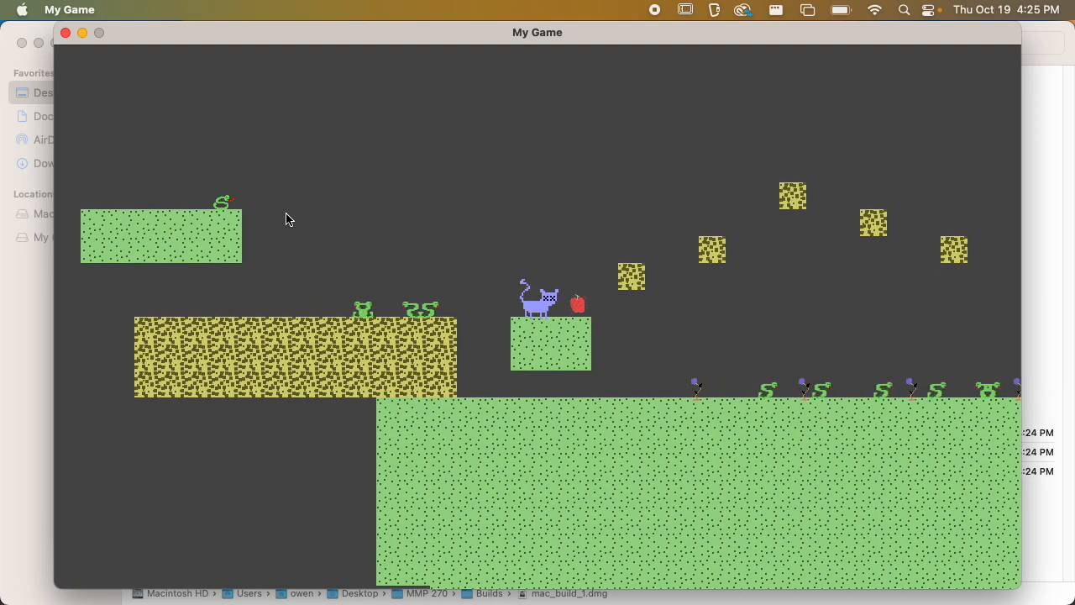
# Play-test the exported game by moving the character both ways and jumping across the platforms, and quit the game.
pyautogui.press('space')
pyautogui.press('Right')
pyautogui.press('Left')
pyautogui.press('space')
pyautogui.press('Right')
pyautogui.press('Left')
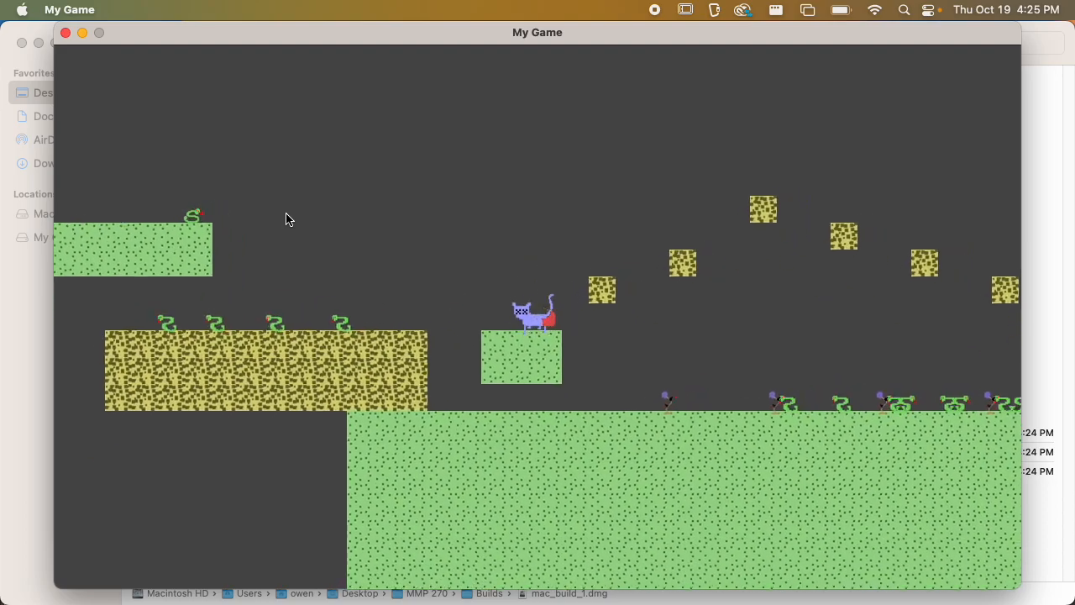
pyautogui.press('space')
pyautogui.press('Right')
pyautogui.press('space')
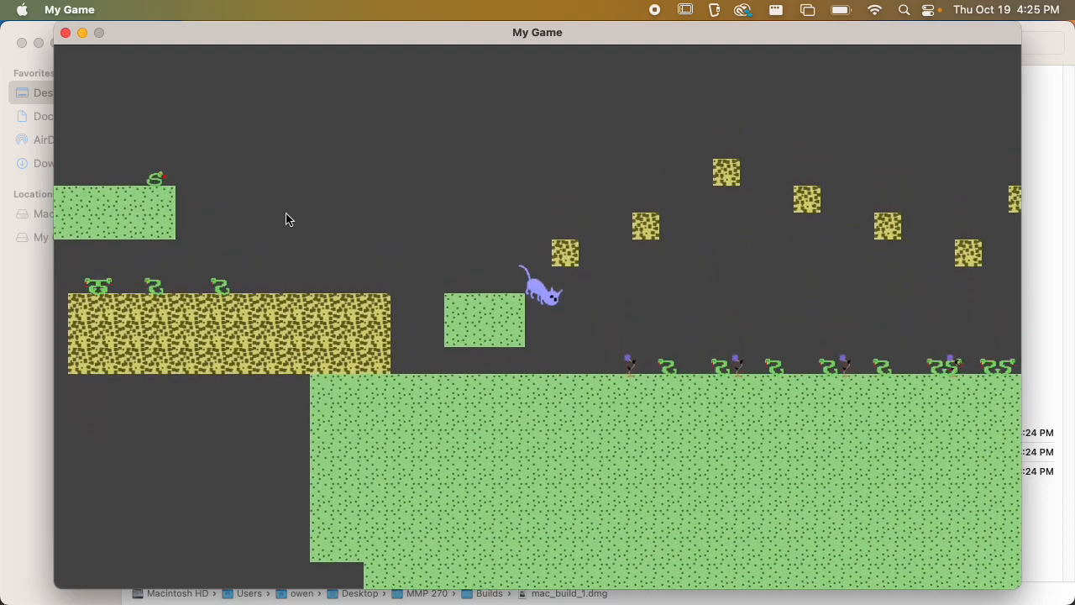
pyautogui.press('Right')
pyautogui.press('space')
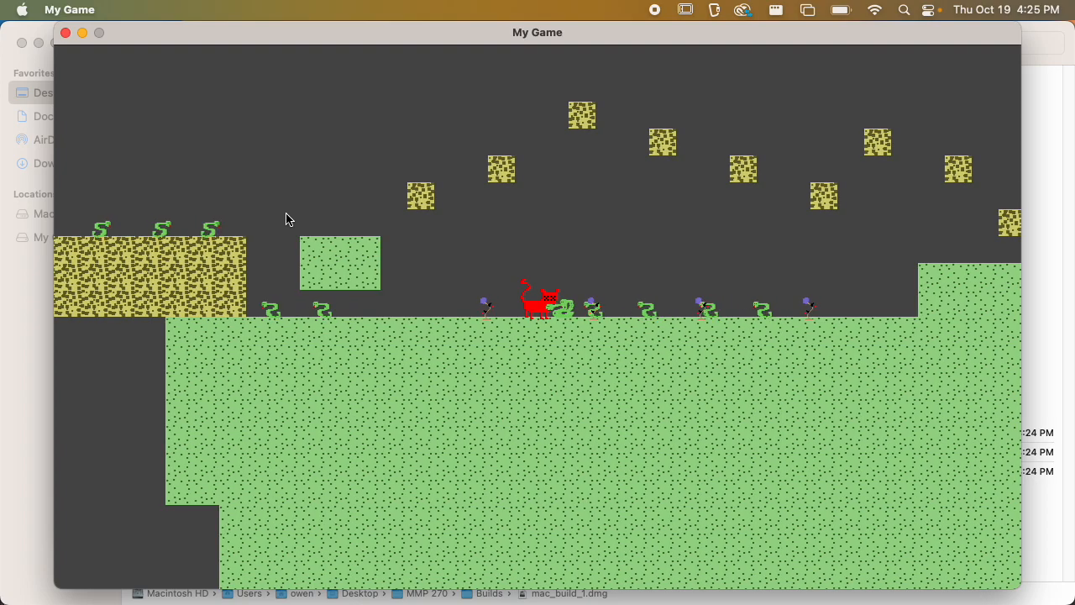
pyautogui.click(67, 33)
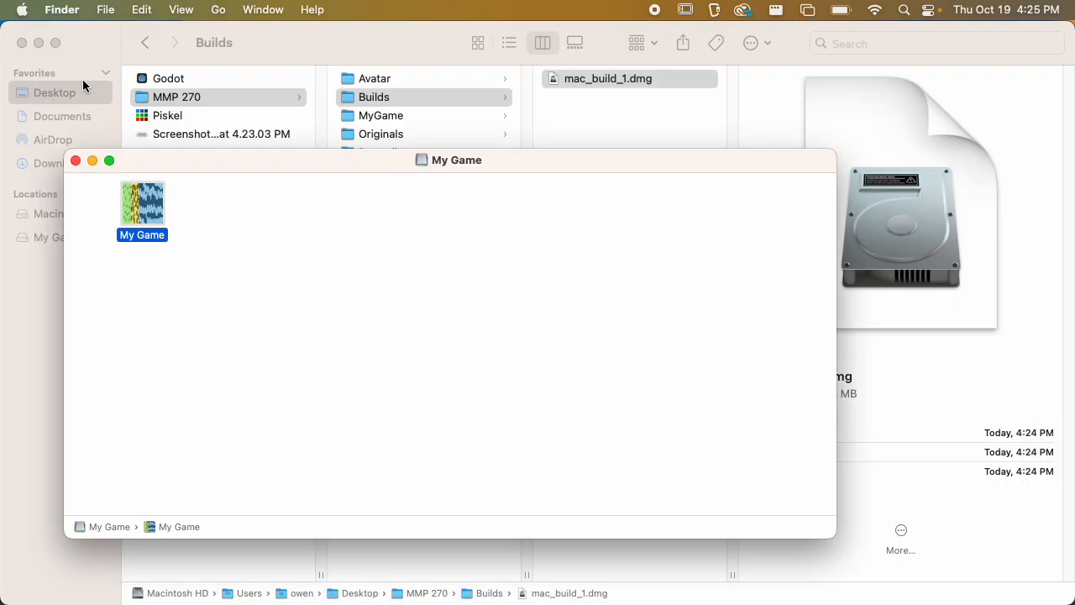
# Return to Godot, close the export window, reset the Player node's position in the Level3 scene to its default, and save the scene.
pyautogui.press('super+Tab')
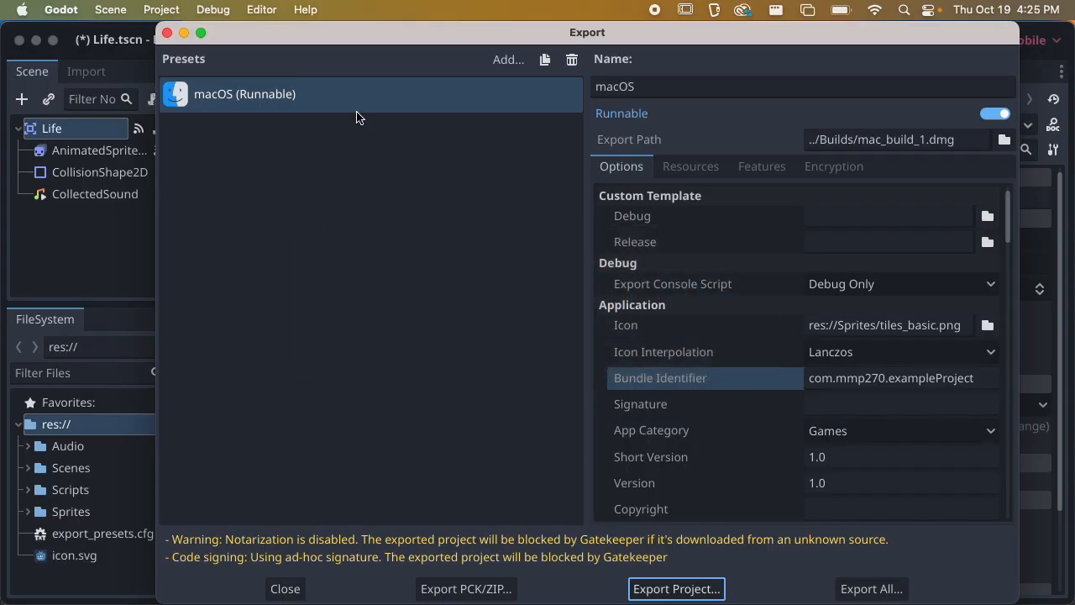
pyautogui.click(167, 33)
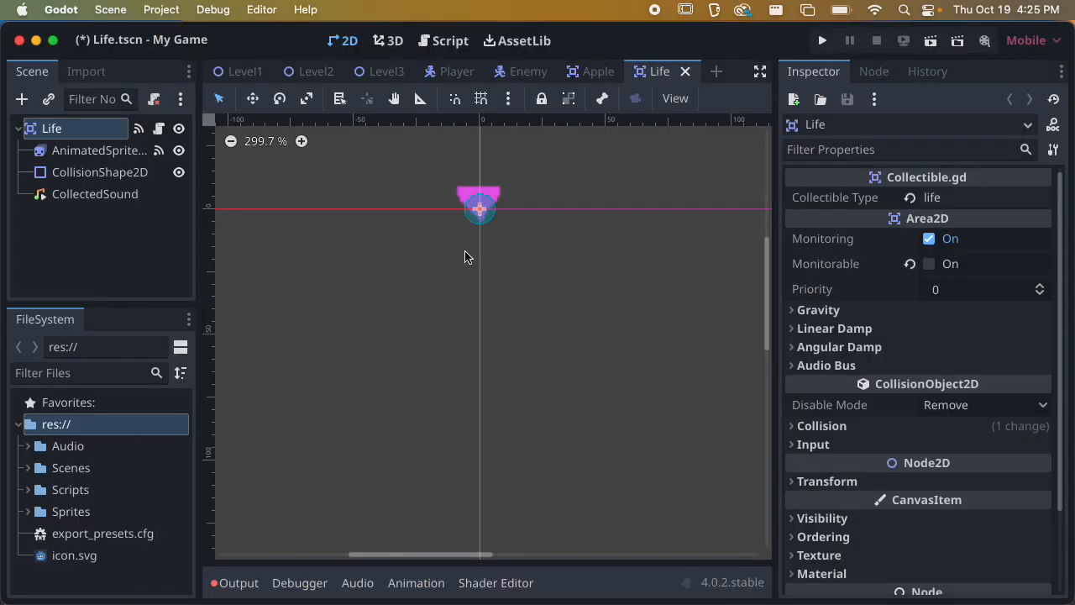
pyautogui.click(379, 71)
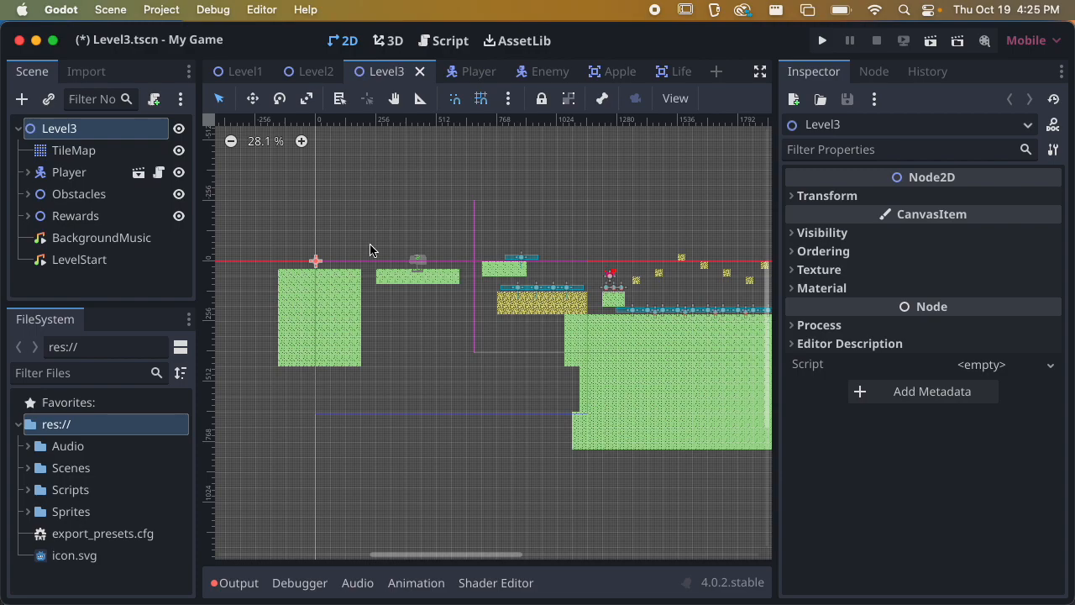
pyautogui.click(84, 175)
pyautogui.scroll(-10, 924, 271)
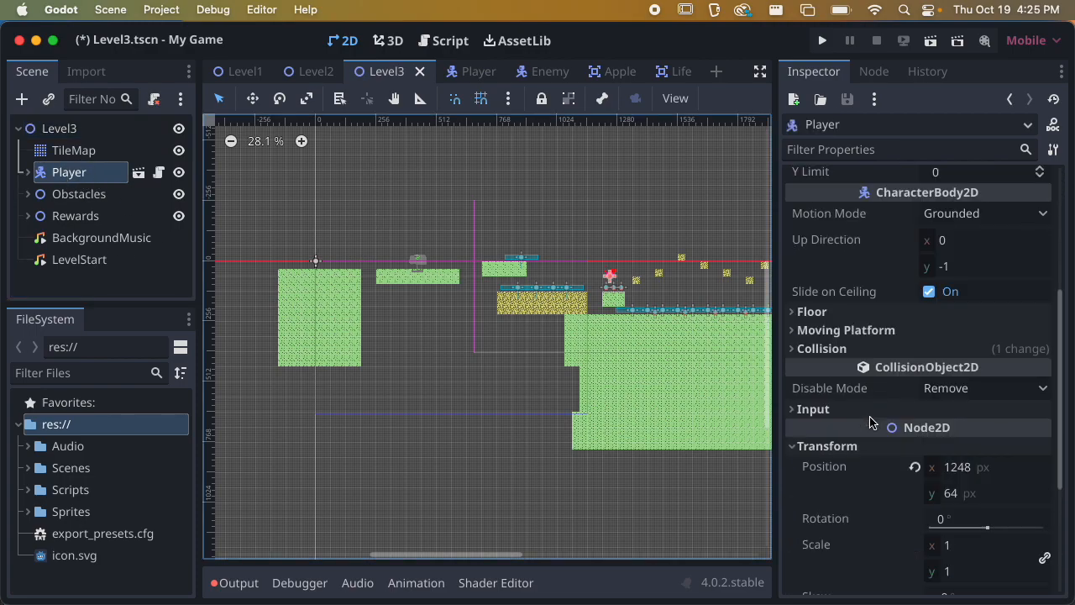
pyautogui.click(915, 252)
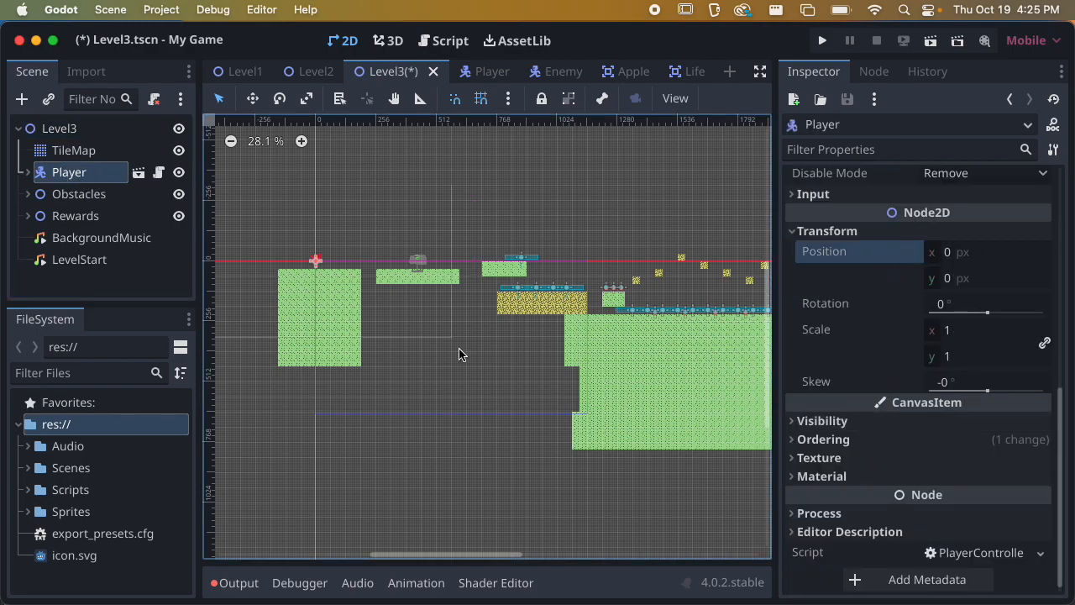
pyautogui.press('super+s')
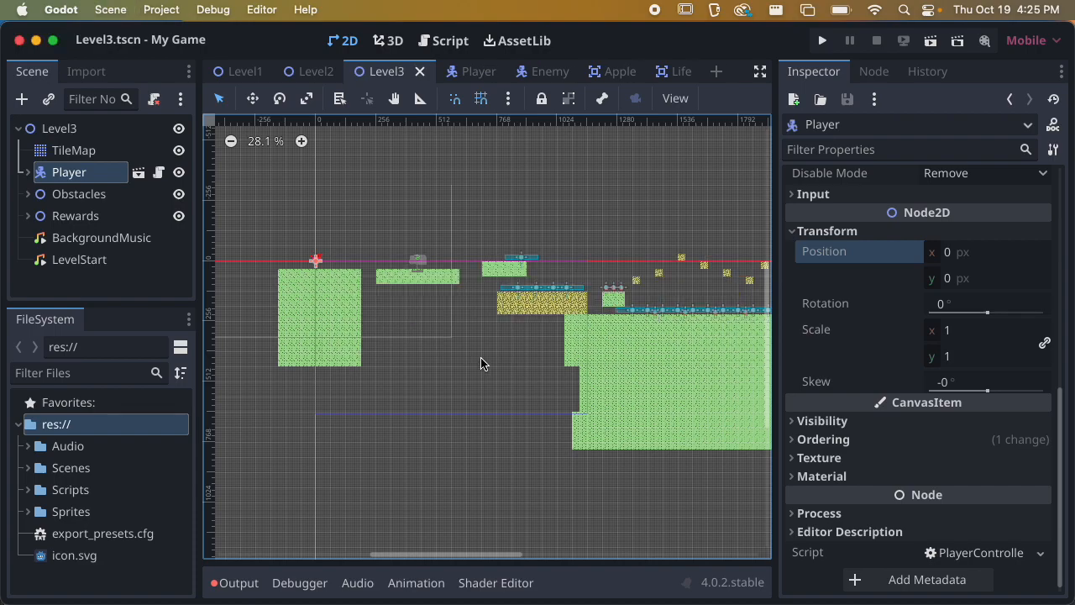
# Export the project for macOS again without debug, overwriting mac_build_1.dmg in the Builds folder.
pyautogui.click(162, 10)
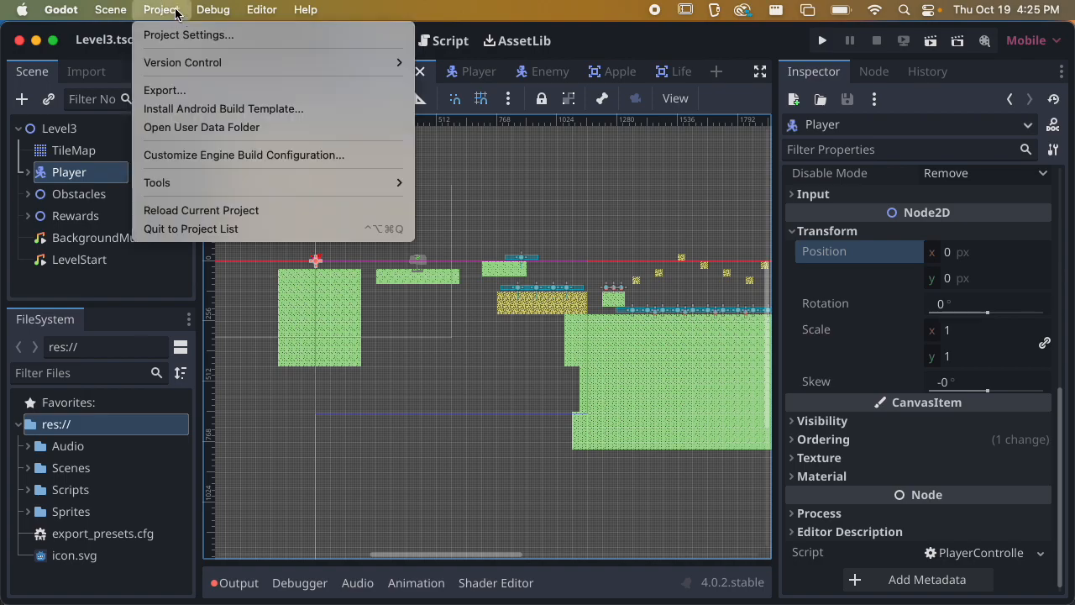
pyautogui.click(201, 89)
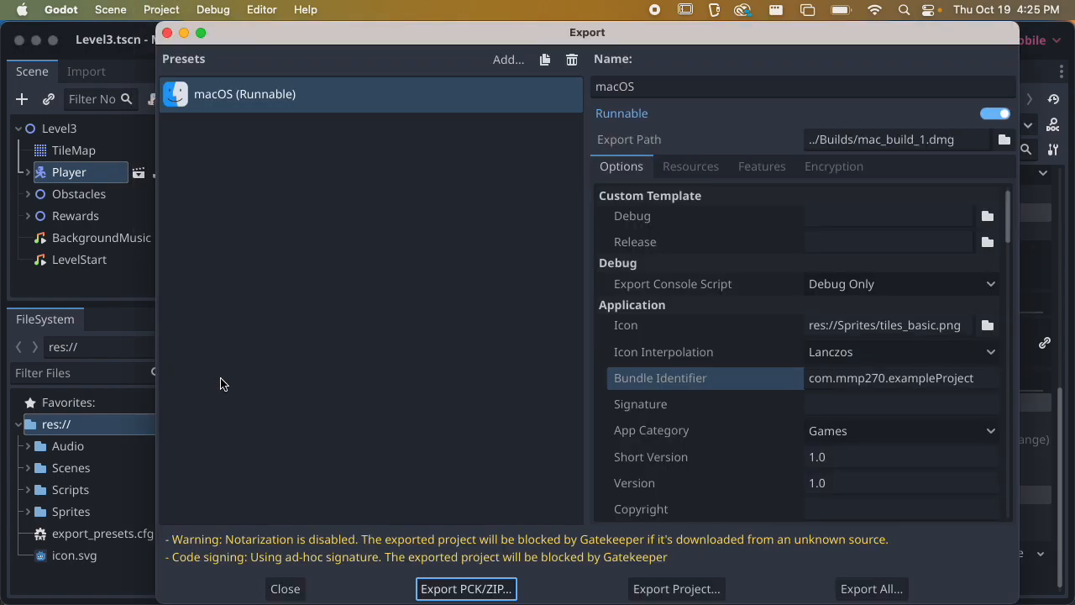
pyautogui.click(683, 588)
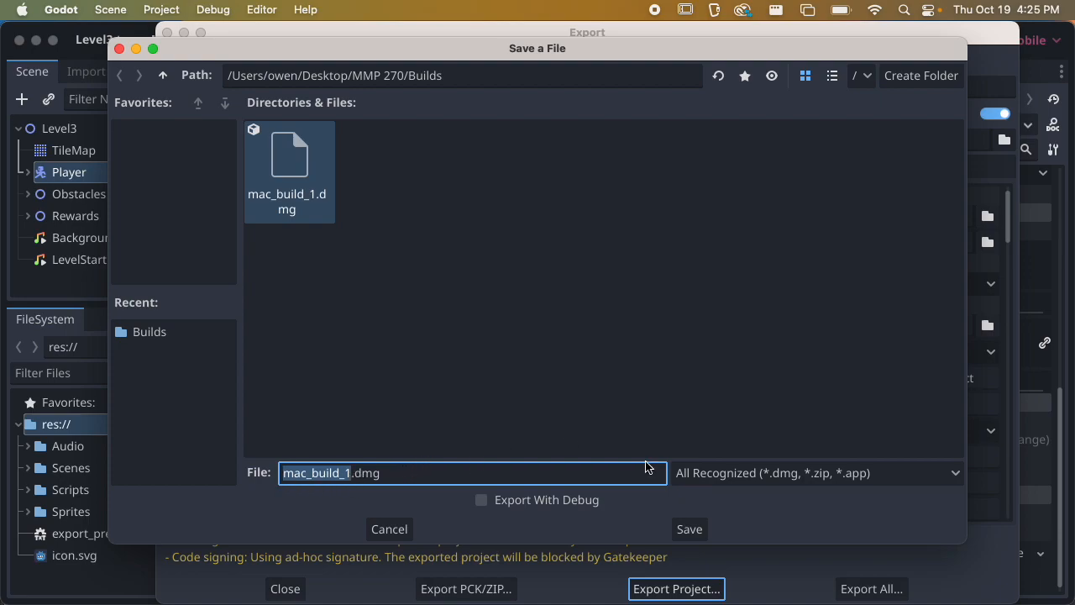
pyautogui.click(690, 527)
pyautogui.click(620, 328)
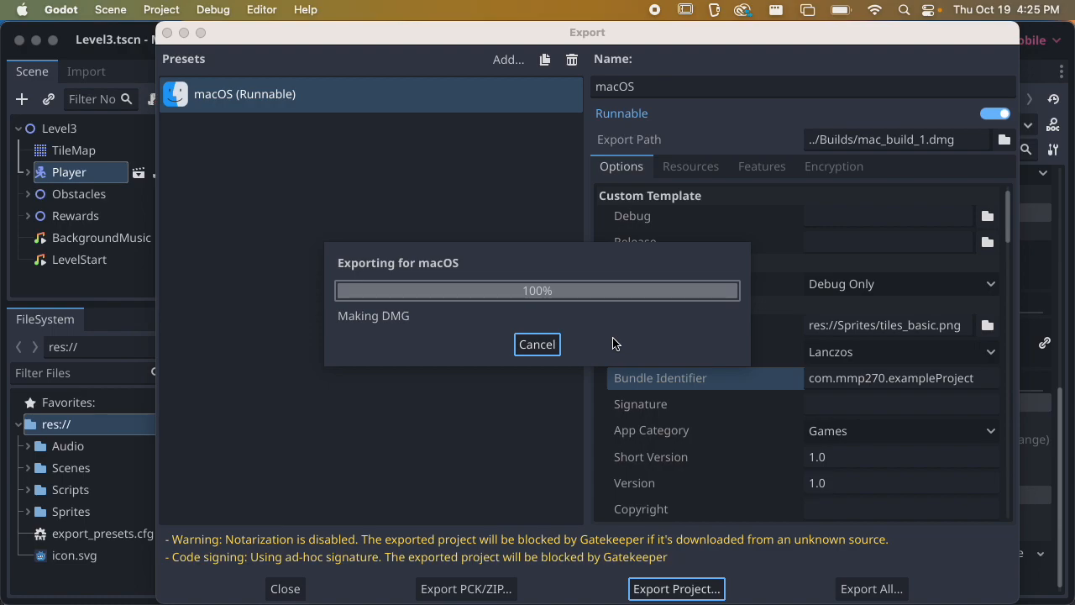
# Switch to Finder, close the old My Game disk image window, and eject the My Game volume.
pyautogui.press('super+Tab')
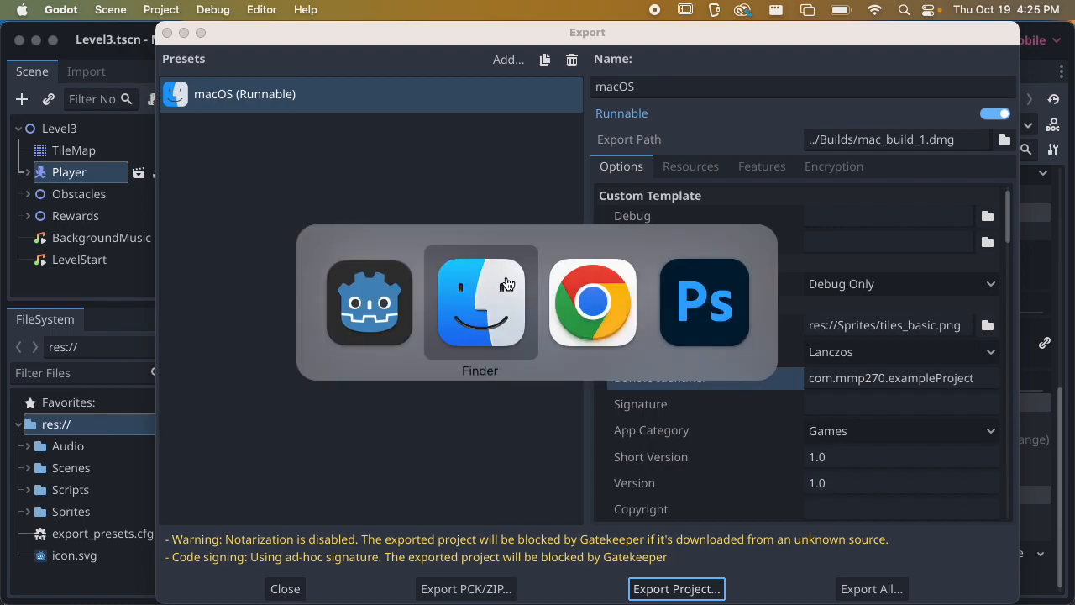
pyautogui.press('super+Tab')
pyautogui.press('super+Tab')
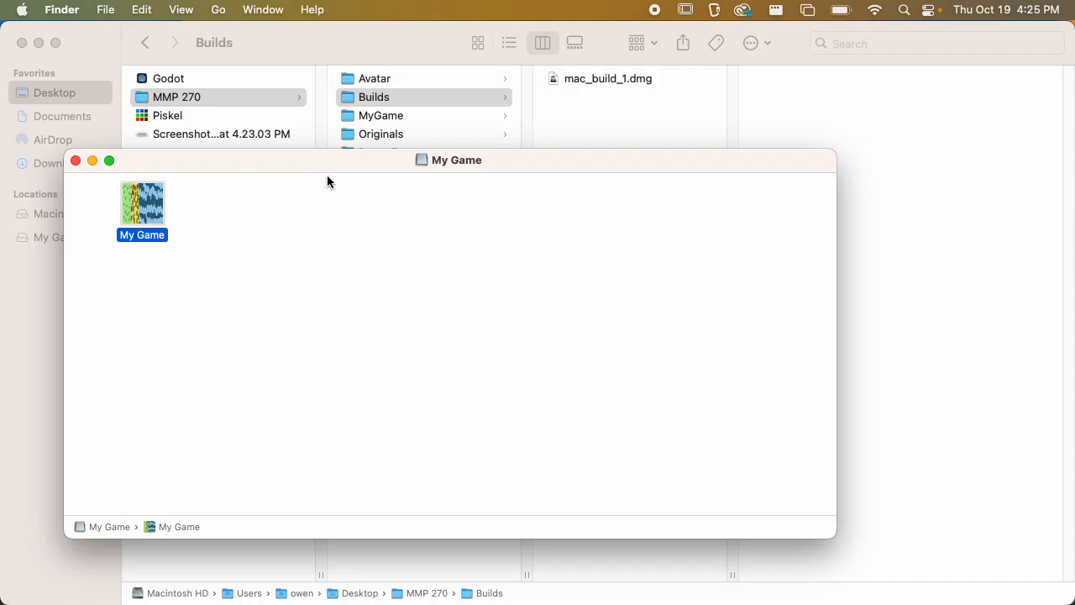
pyautogui.click(76, 160)
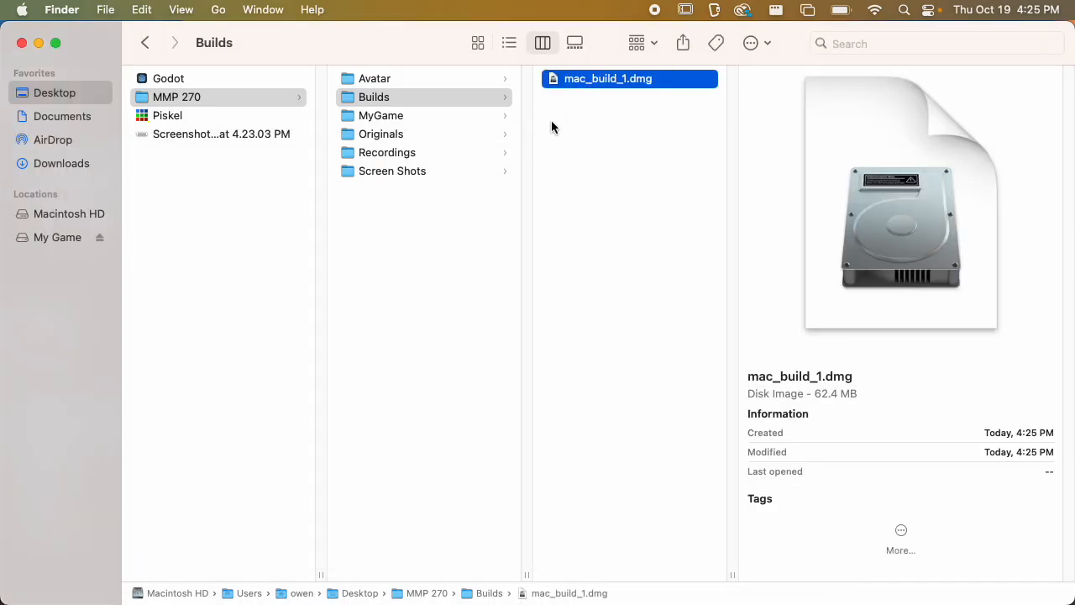
pyautogui.click(99, 237)
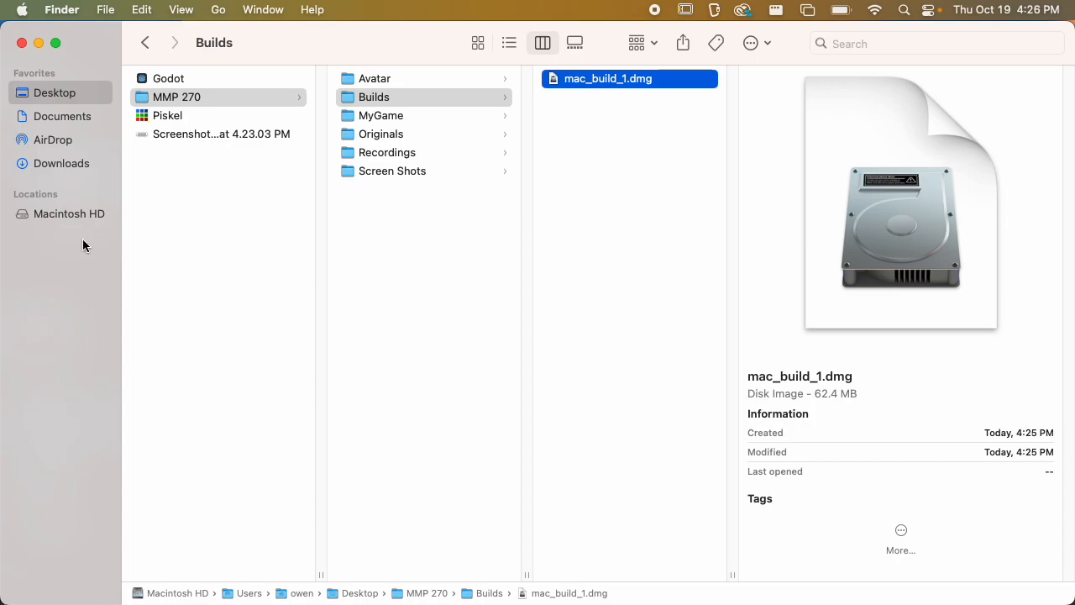
# Open the newly exported mac_build_1.dmg, check the My Game app inside, and close the disk image window.
pyautogui.doubleClick(631, 81)
pyautogui.moveTo(189, 52); pyautogui.dragTo(373, 151)
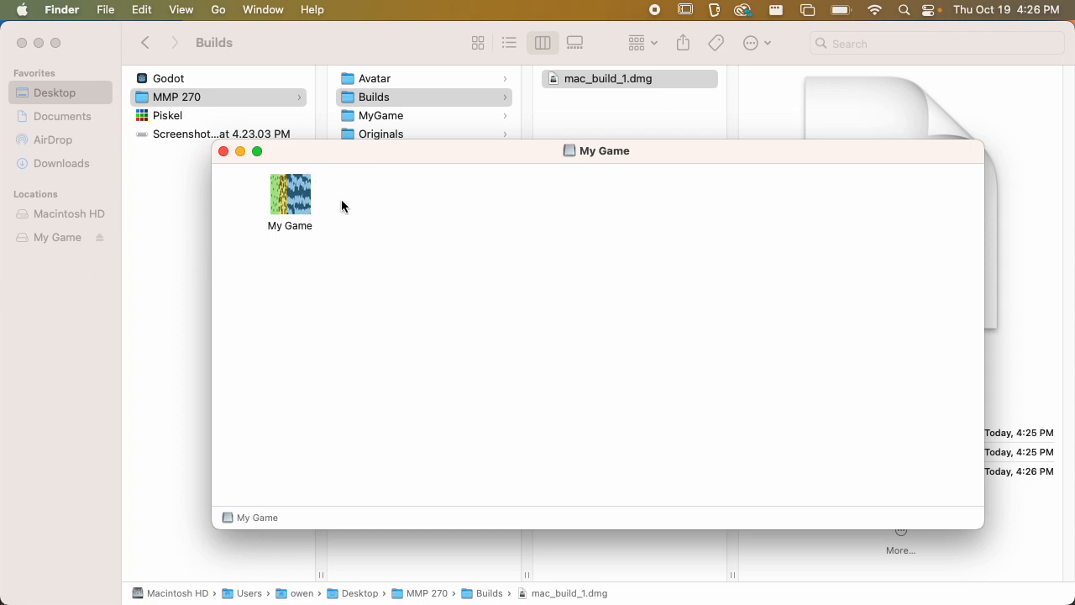
pyautogui.moveTo(418, 156); pyautogui.dragTo(623, 175)
pyautogui.moveTo(487, 216); pyautogui.dragTo(494, 242)
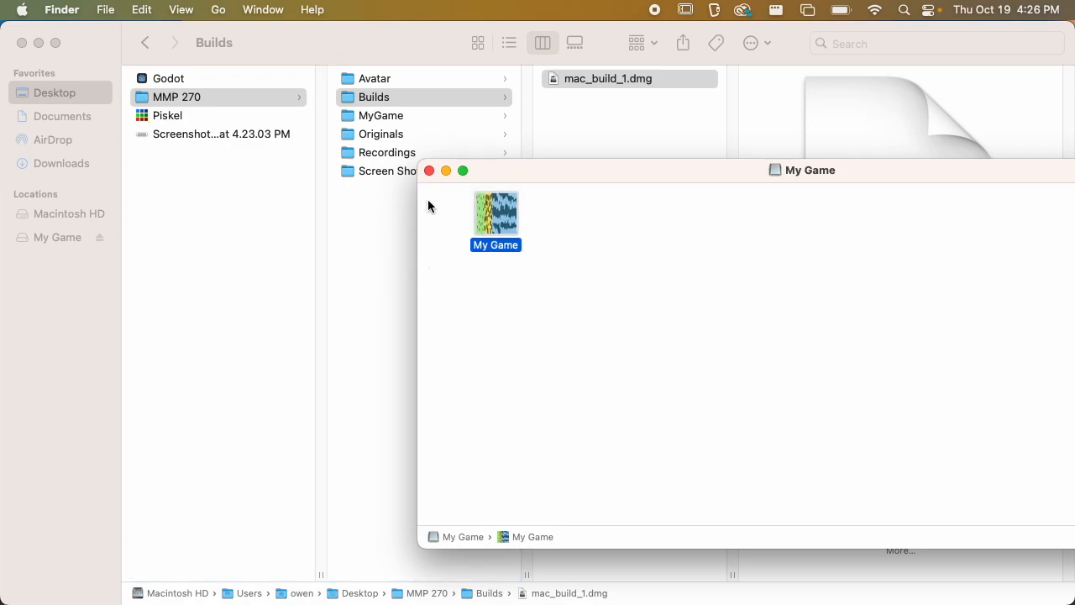
pyautogui.click(429, 172)
pyautogui.click(676, 105)
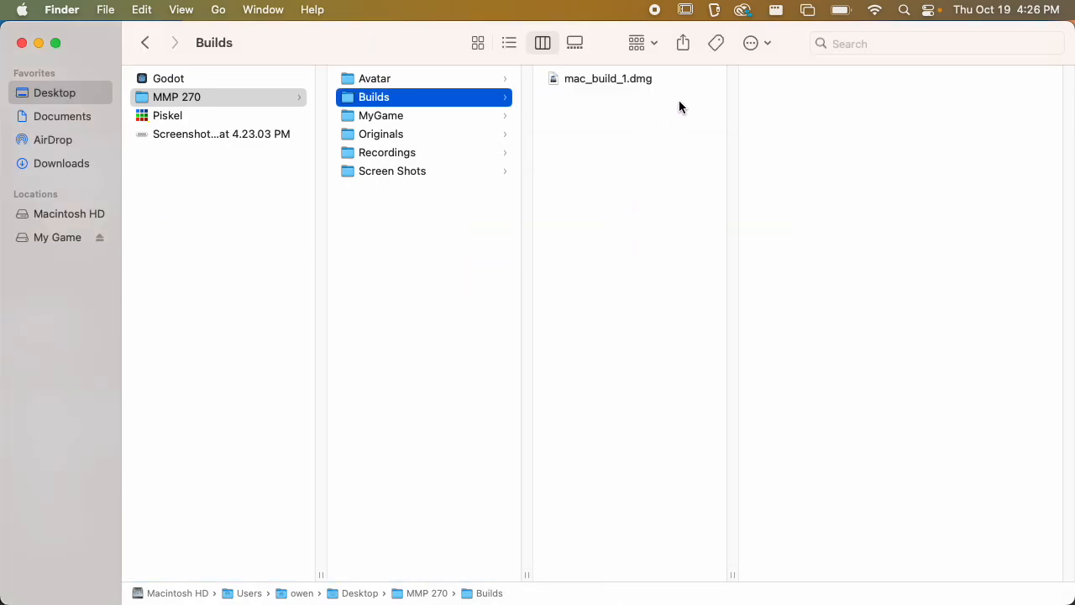
# Switch back to Godot and add a Windows Desktop export preset.
pyautogui.press('super+Tab')
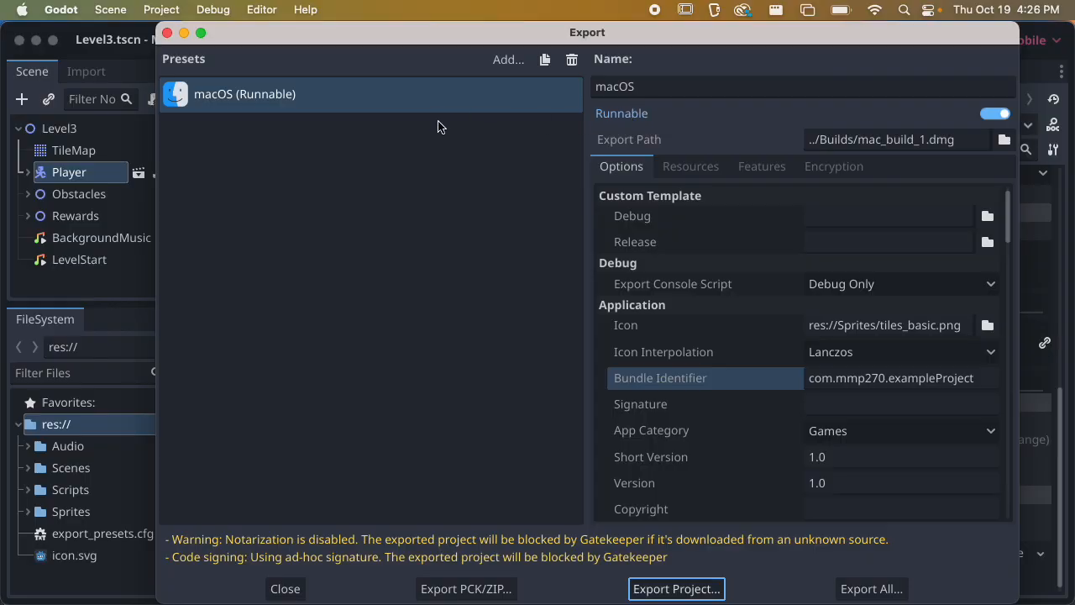
pyautogui.click(508, 60)
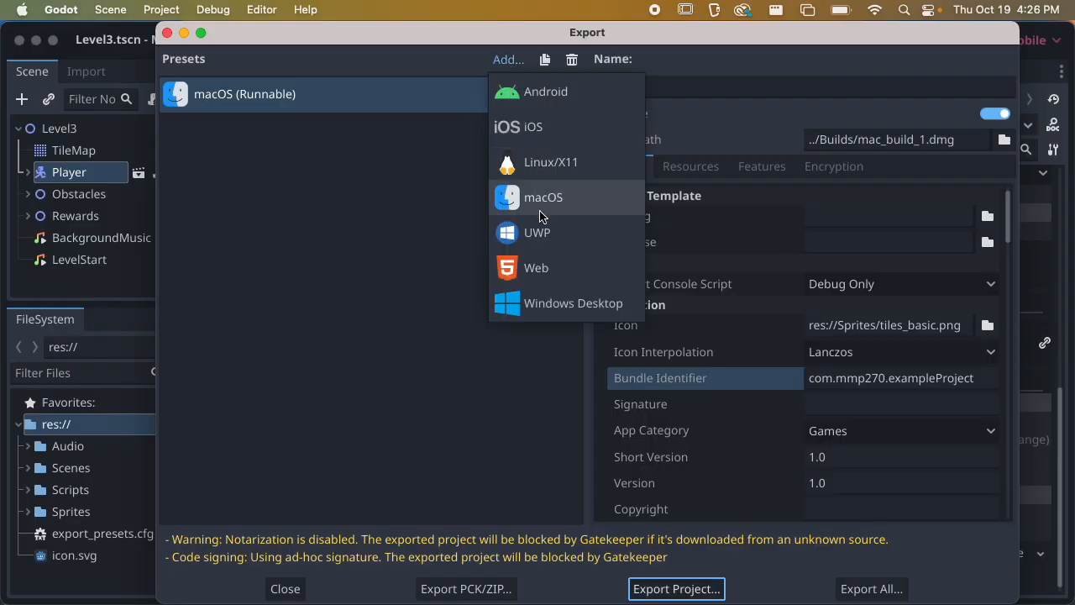
pyautogui.click(529, 306)
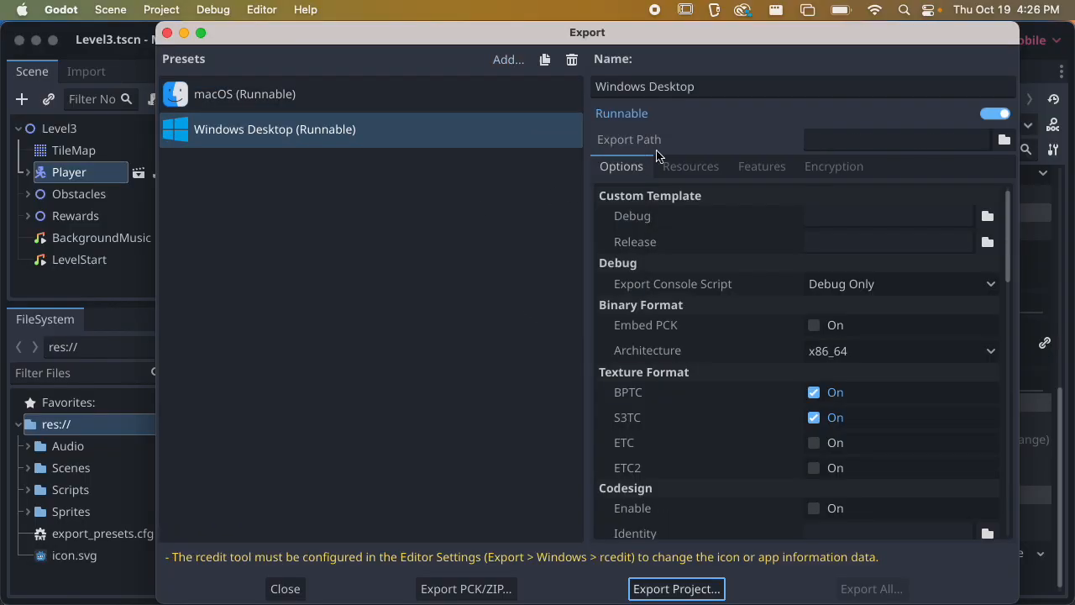
# Set the Windows Desktop preset's export path to my_game.exe in the MMP 270/Builds folder.
pyautogui.click(1006, 141)
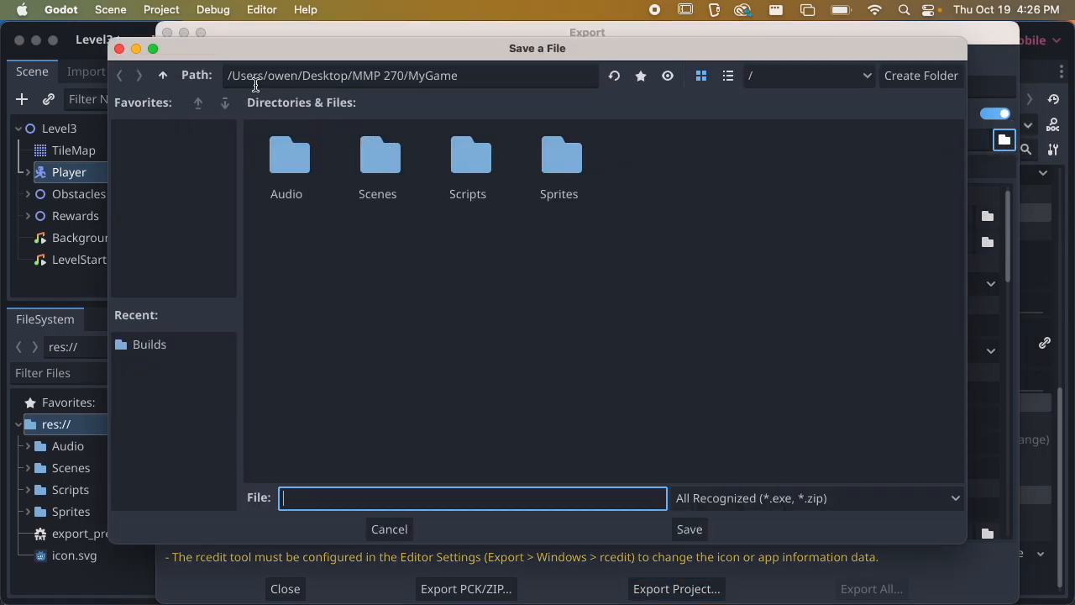
pyautogui.click(163, 75)
pyautogui.click(362, 159)
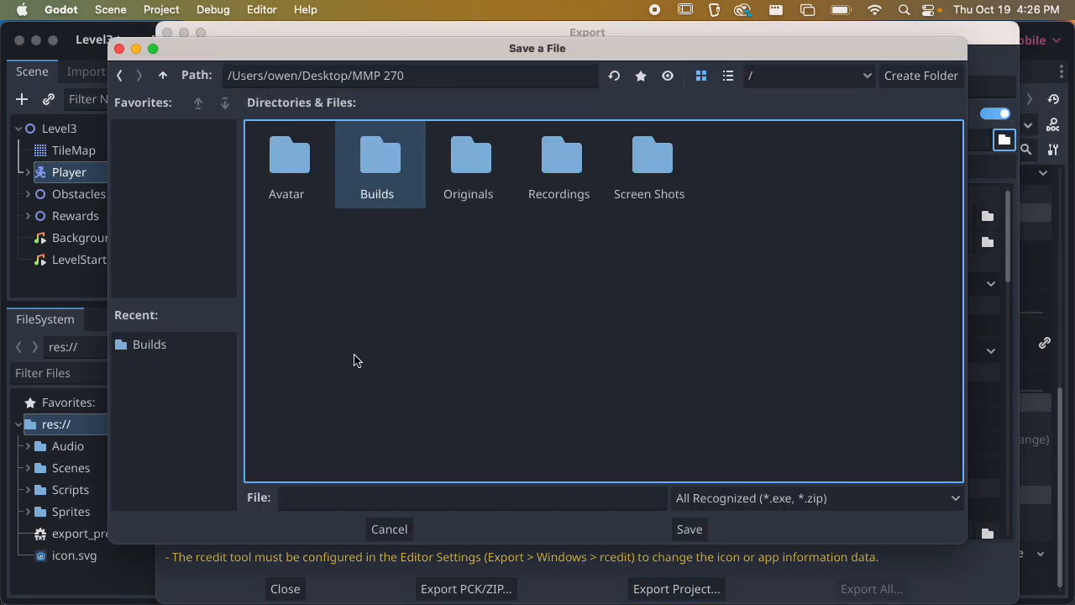
pyautogui.doubleClick(359, 162)
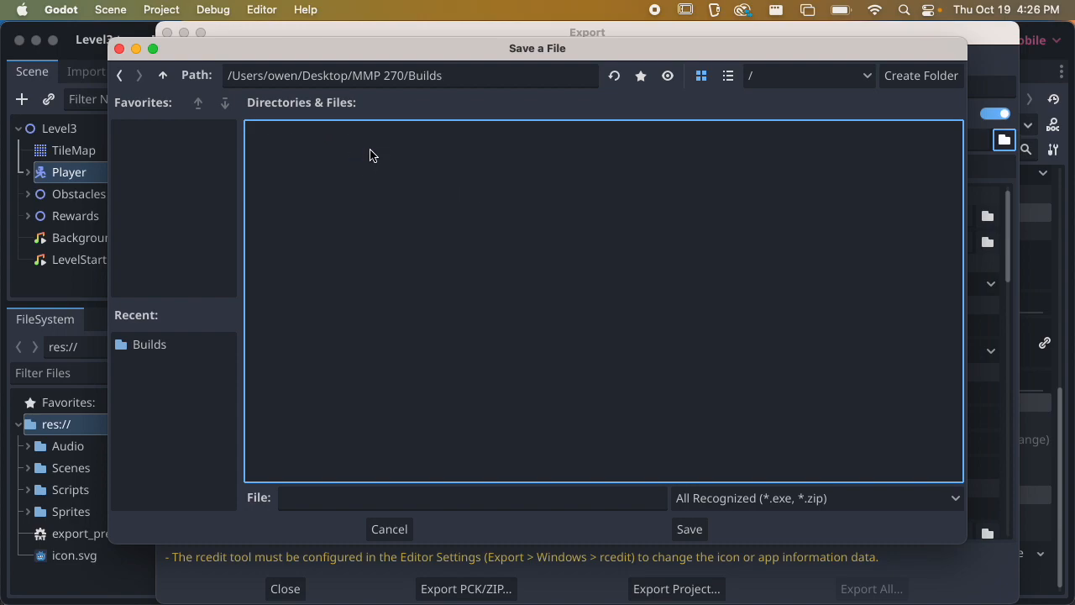
pyautogui.click(334, 489)
pyautogui.write('my_game')
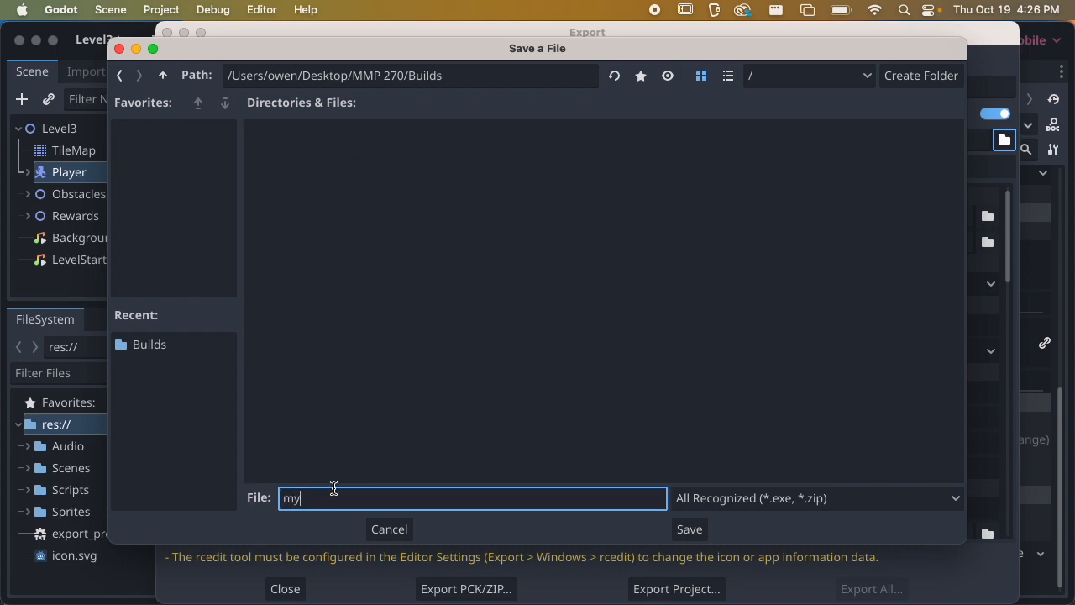
pyautogui.press('Return')
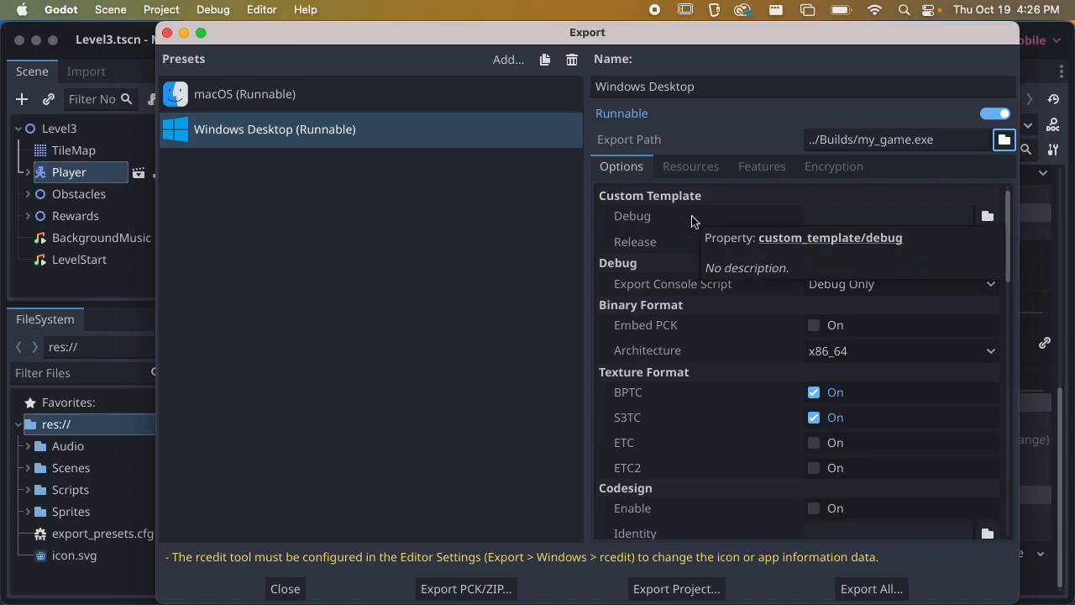
# Review the Windows Desktop preset's options, including texture format, codesign, application and SSH remote deploy settings.
pyautogui.scroll(-1, 749, 305)
pyautogui.scroll(-10, 749, 302)
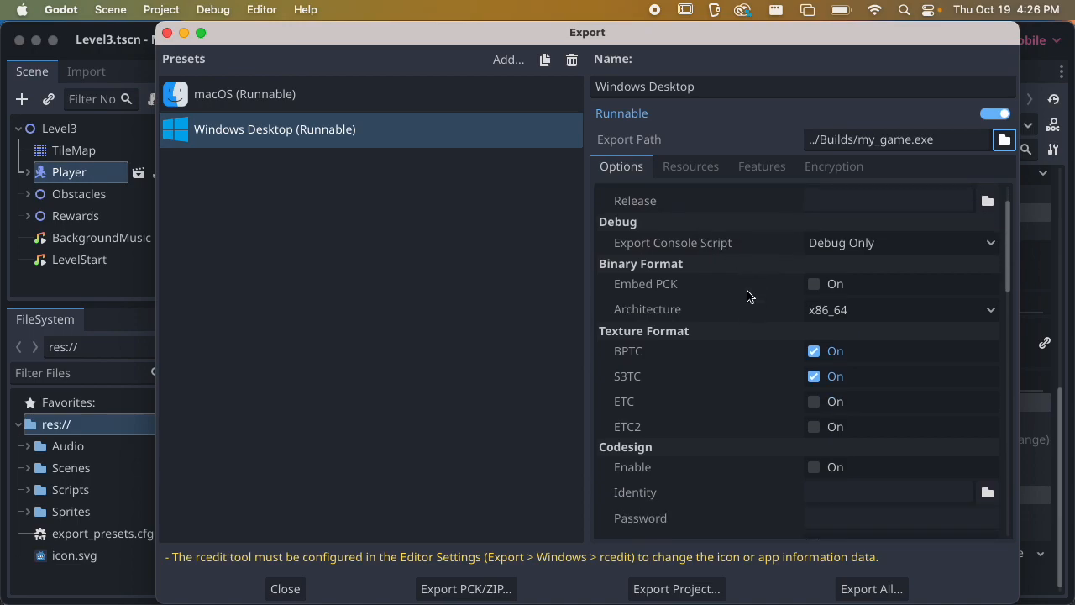
pyautogui.scroll(-5, 749, 294)
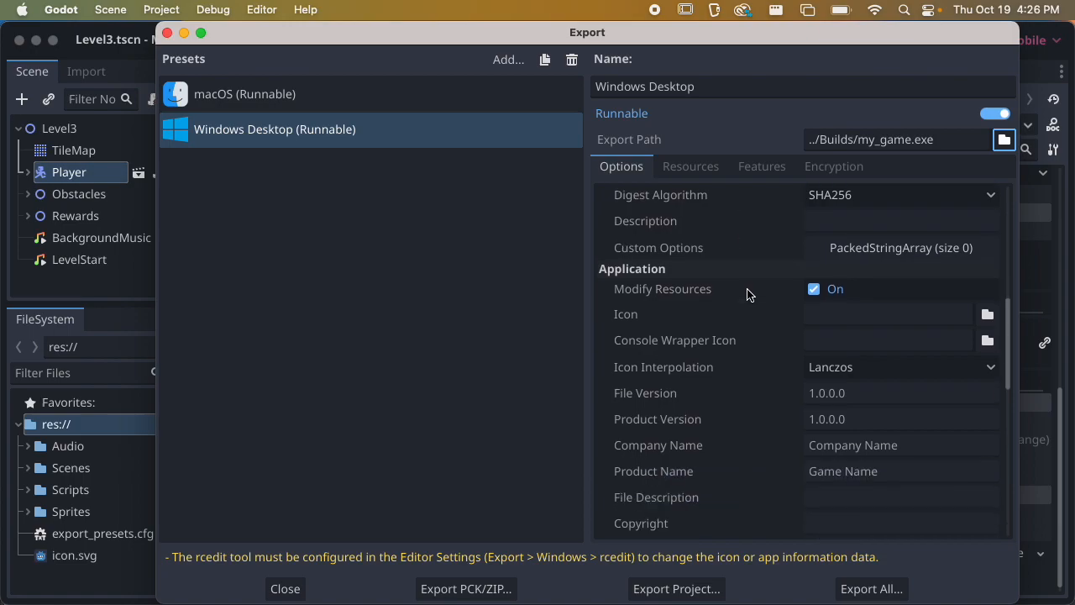
pyautogui.scroll(-5, 749, 290)
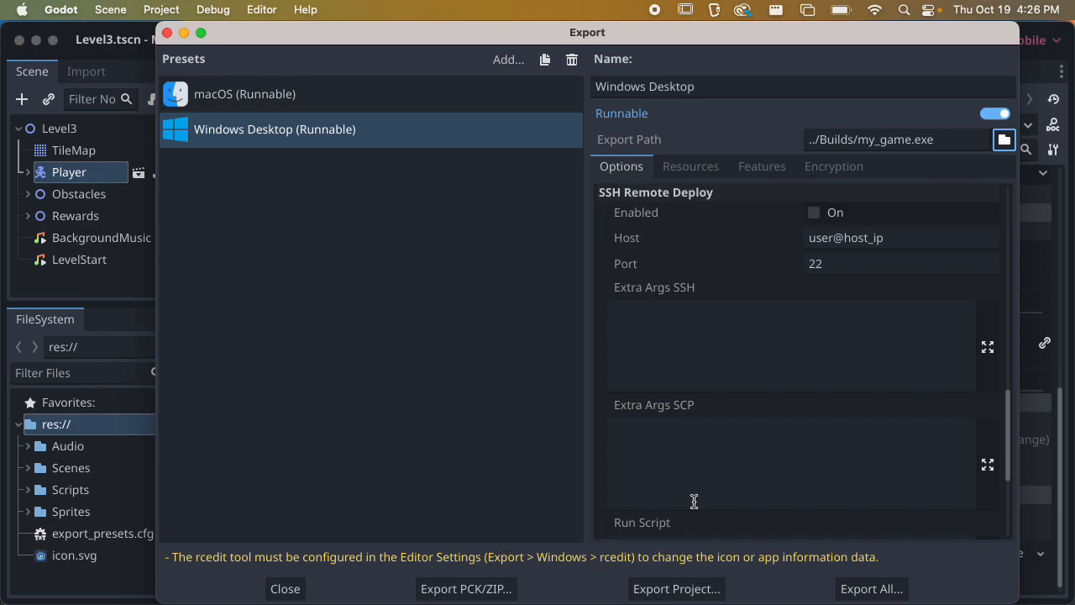
pyautogui.scroll(1, 755, 282)
pyautogui.scroll(10, 757, 280)
pyautogui.scroll(-3, 758, 277)
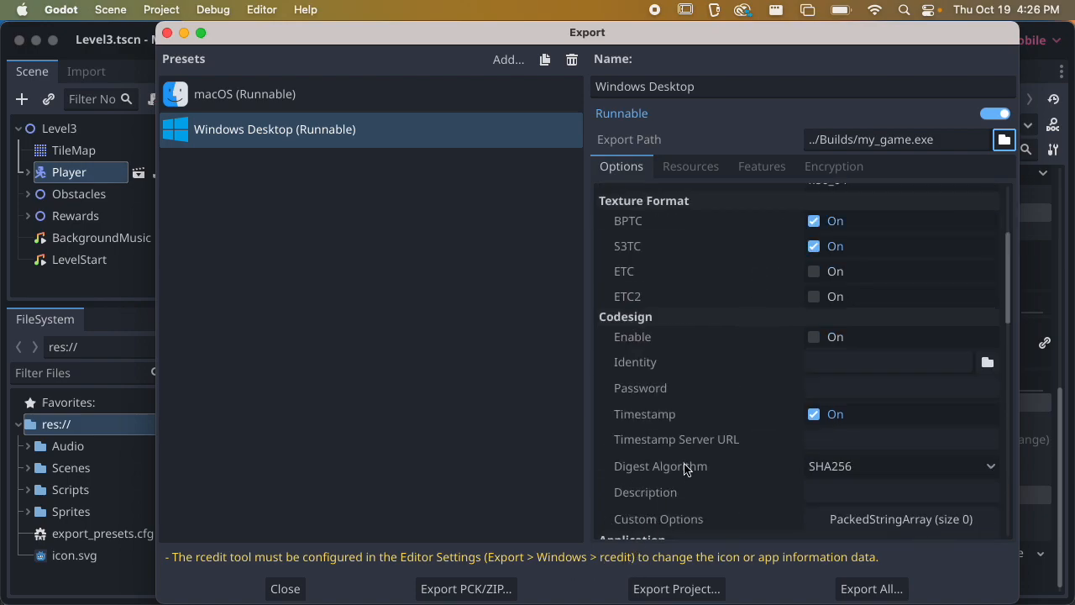
pyautogui.scroll(-10, 734, 284)
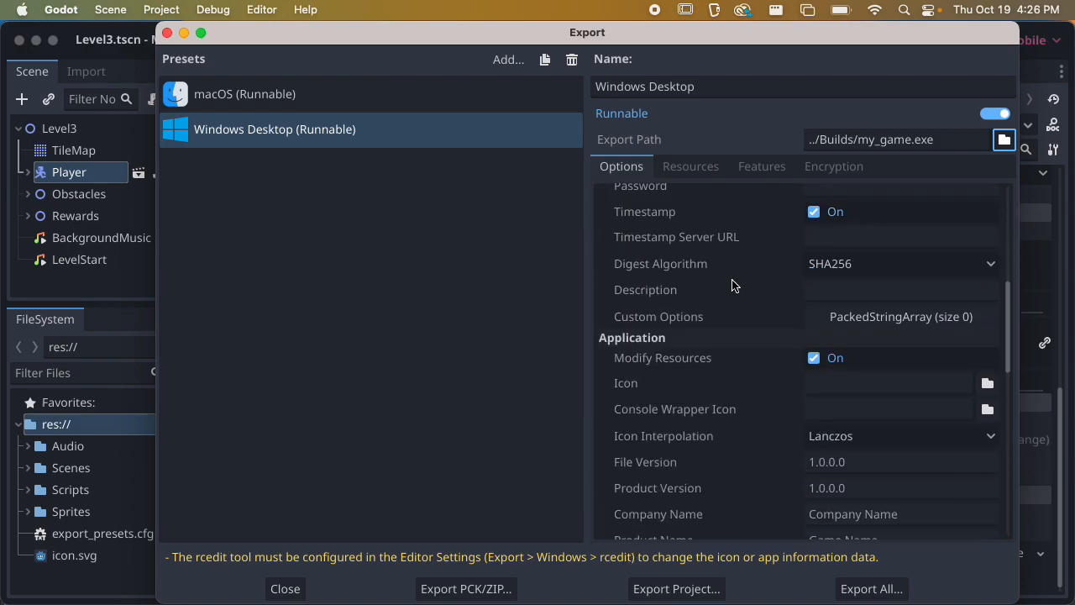
pyautogui.scroll(10, 735, 283)
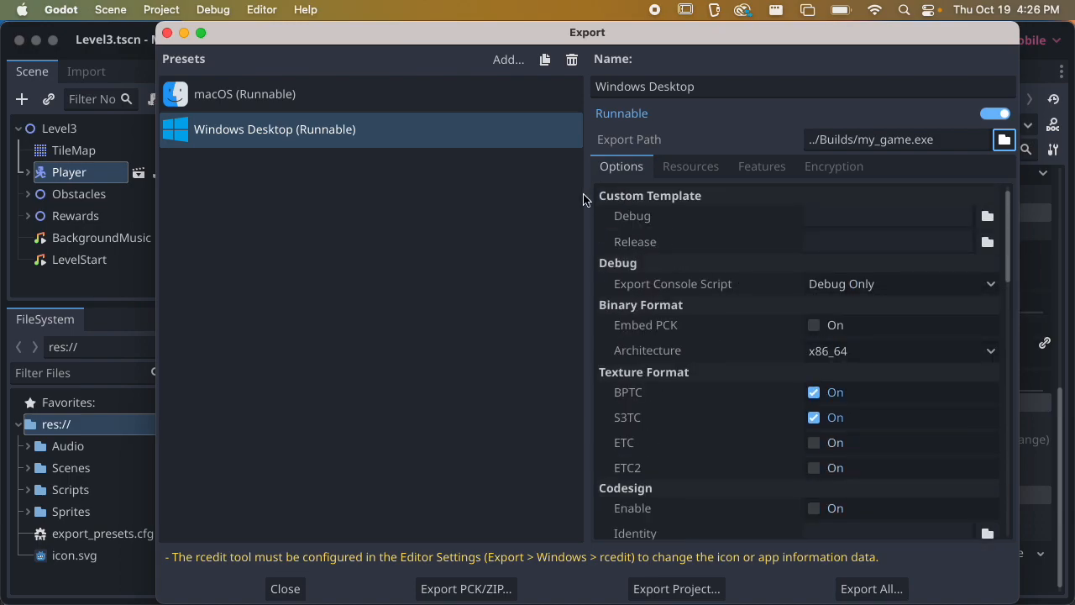
# Export the project for Windows without debug as my_game.exe in the Builds folder.
pyautogui.click(673, 589)
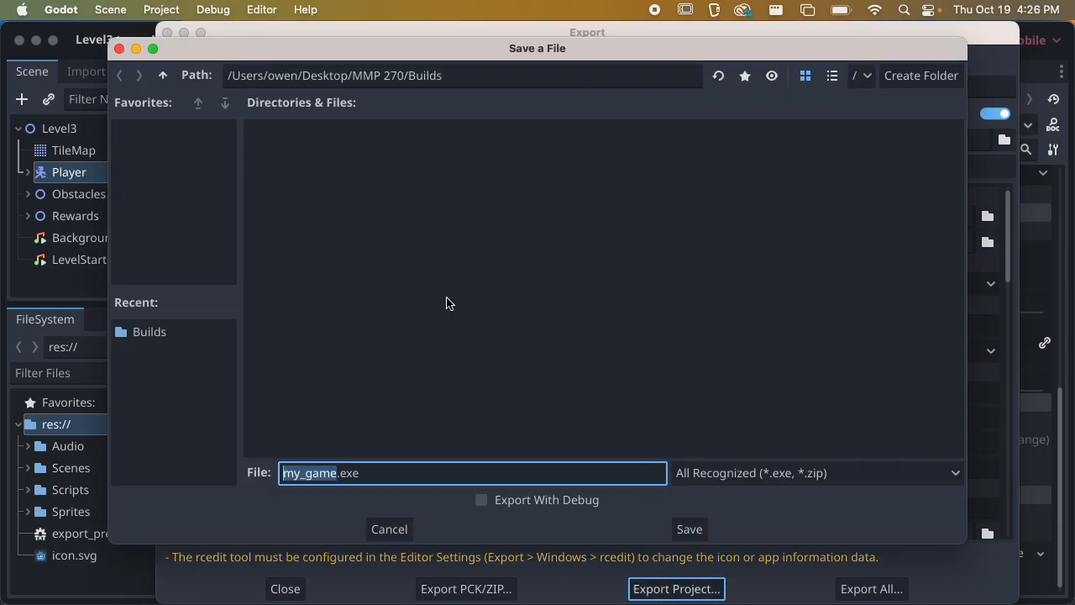
pyautogui.click(700, 540)
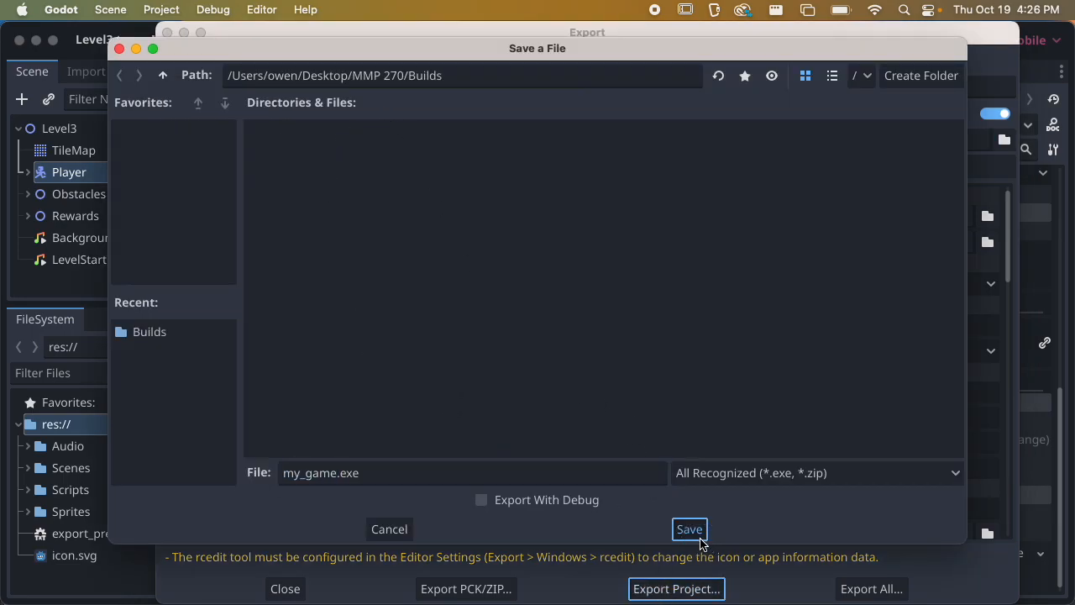
pyautogui.click(539, 440)
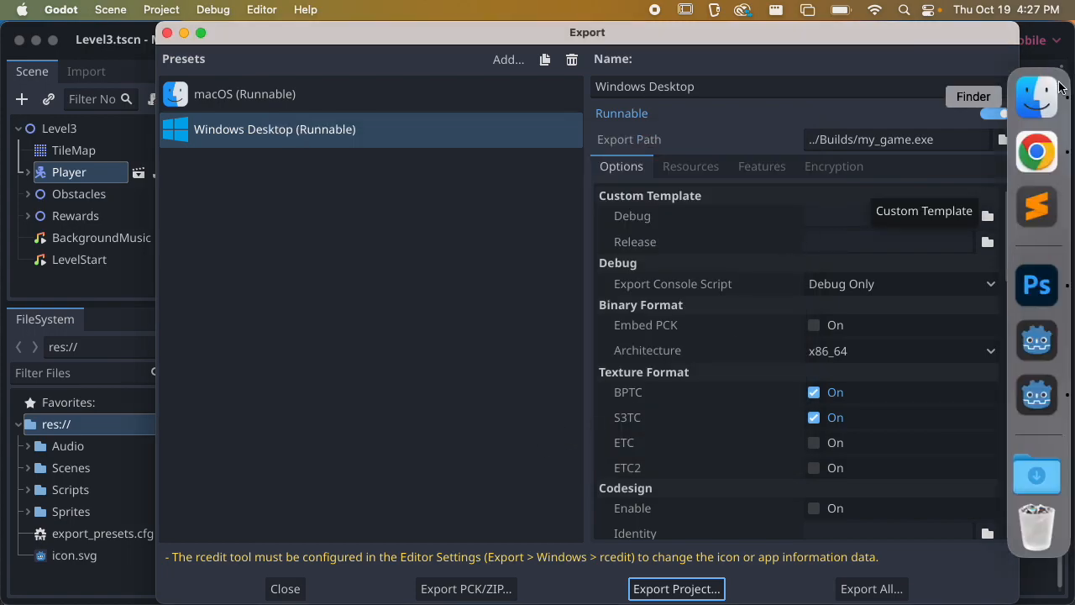
# Switch to Finder and inspect the exported my_game.exe and my_game.pck files in the Builds folder.
pyautogui.click(1035, 97)
pyautogui.click(662, 103)
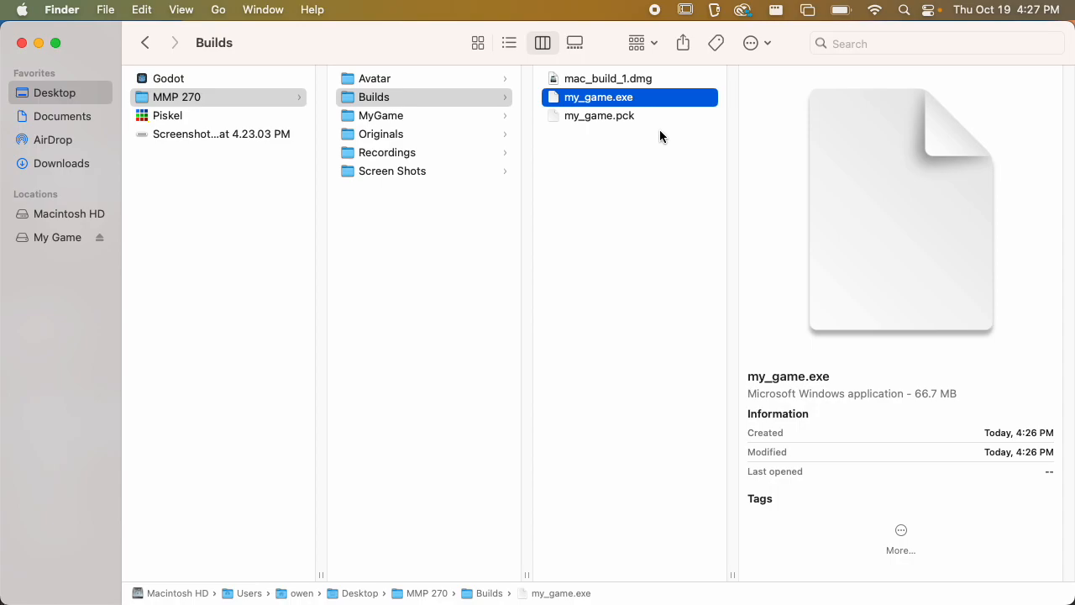
pyautogui.press('Down')
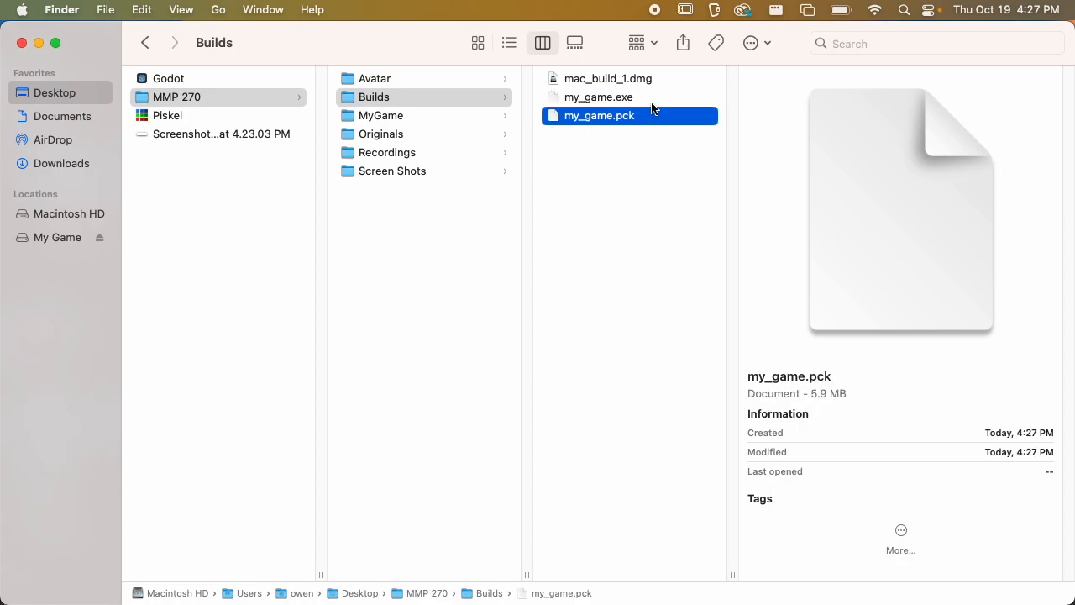
pyautogui.click(651, 101)
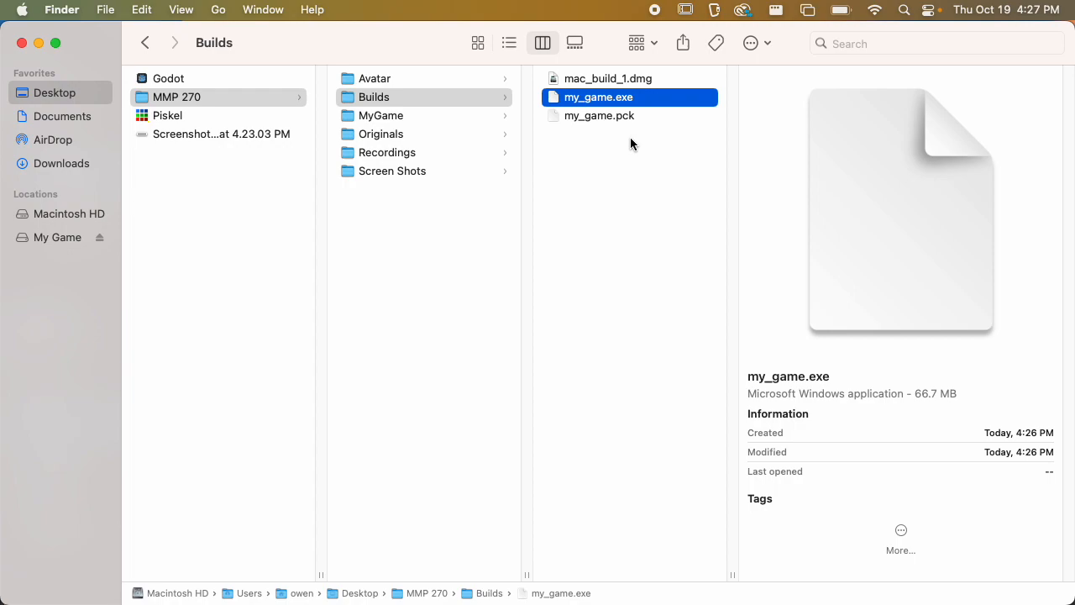
pyautogui.click(625, 116)
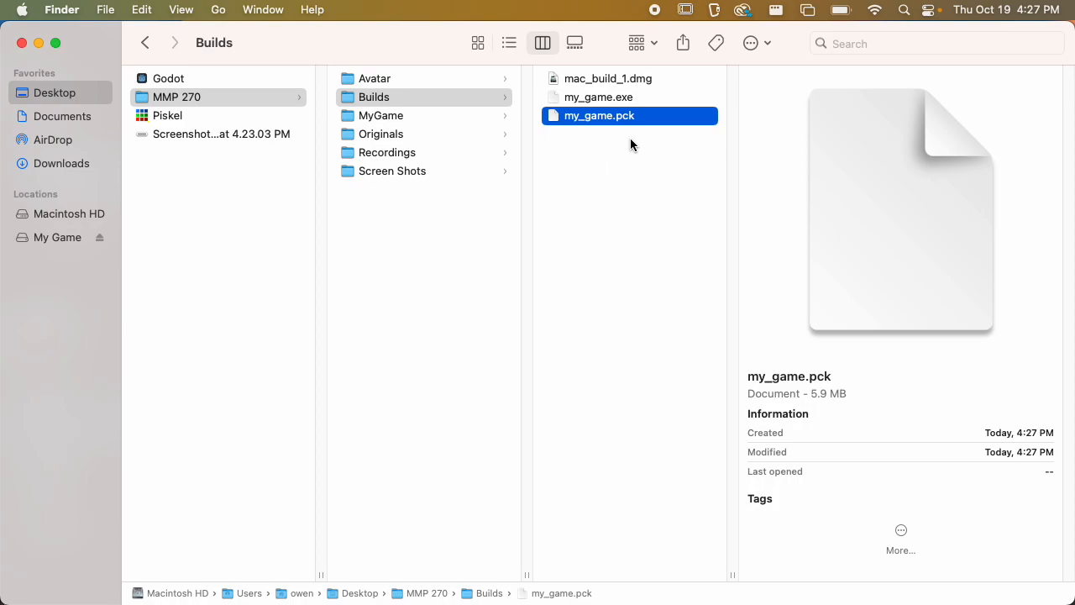
pyautogui.click(625, 99)
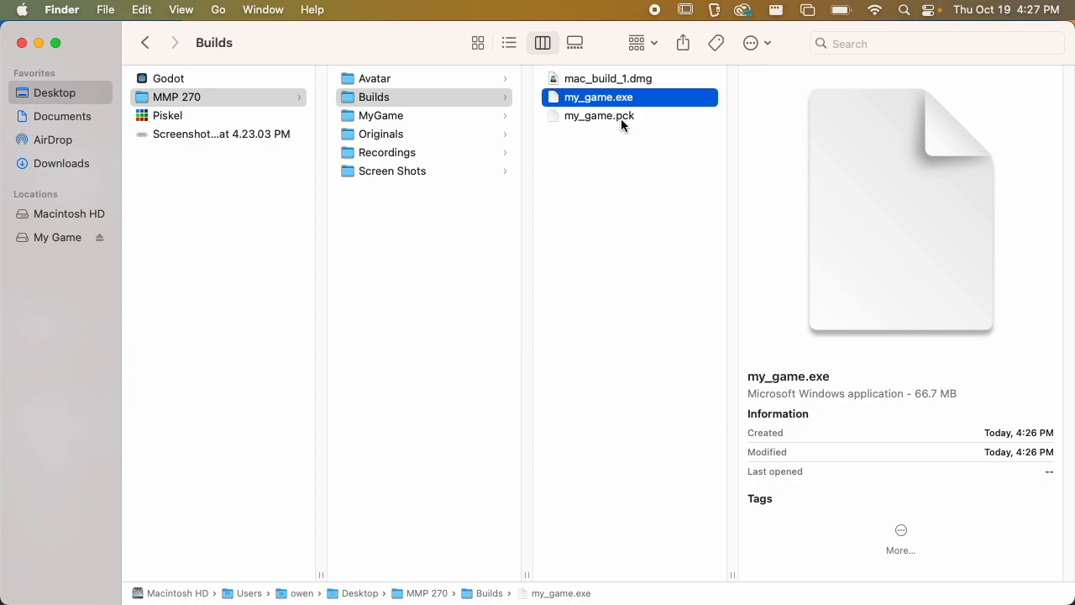
pyautogui.click(595, 116)
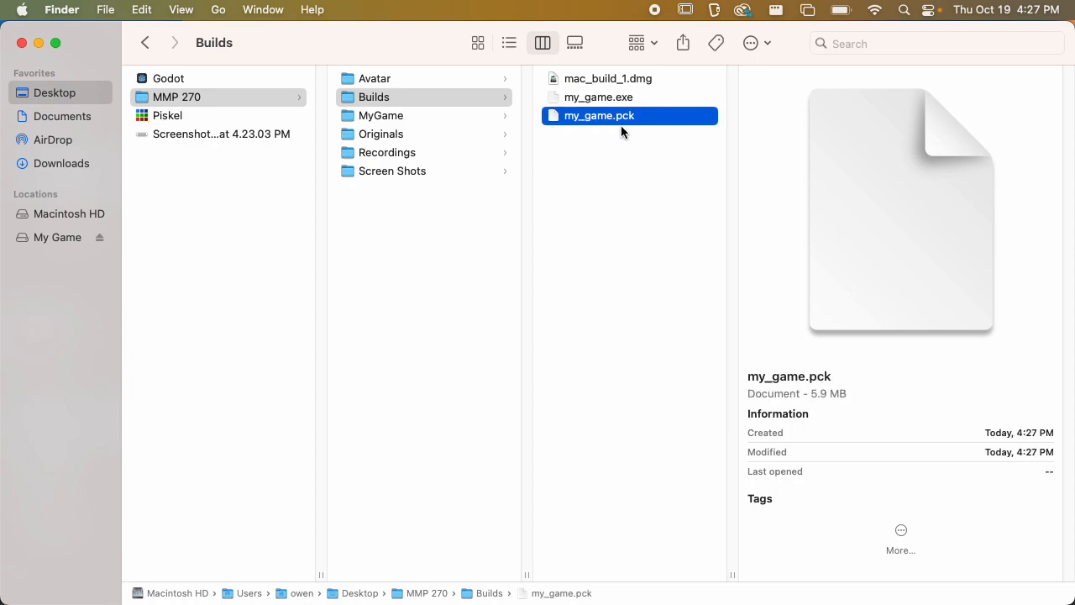
pyautogui.click(637, 100)
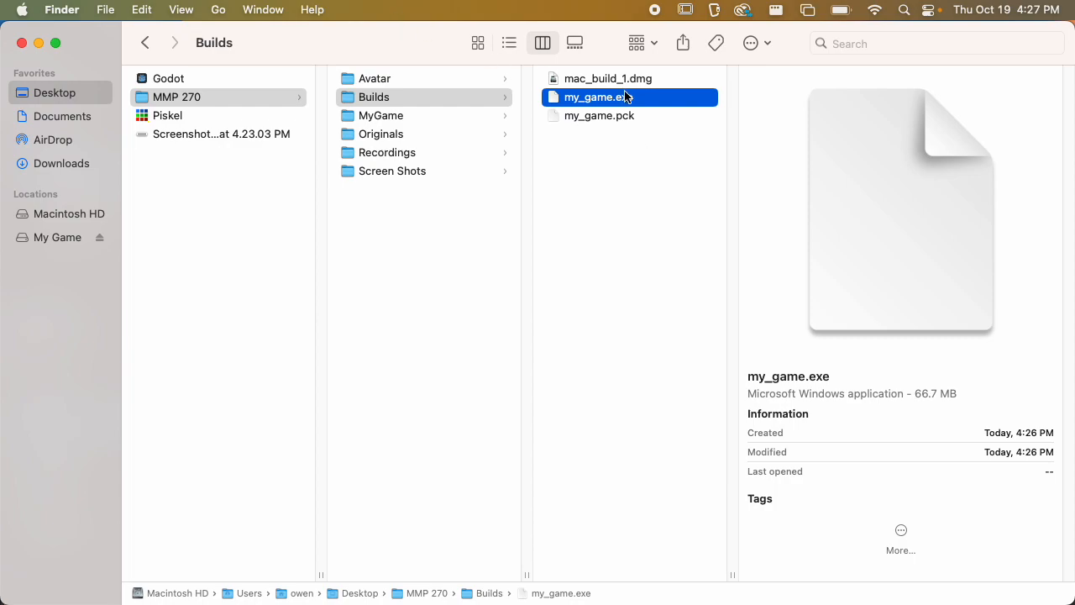
# Compress my_game.exe and my_game.pck together into one archive and rename it my_game_windows.zip.
pyautogui.moveTo(625, 170); pyautogui.dragTo(629, 101)
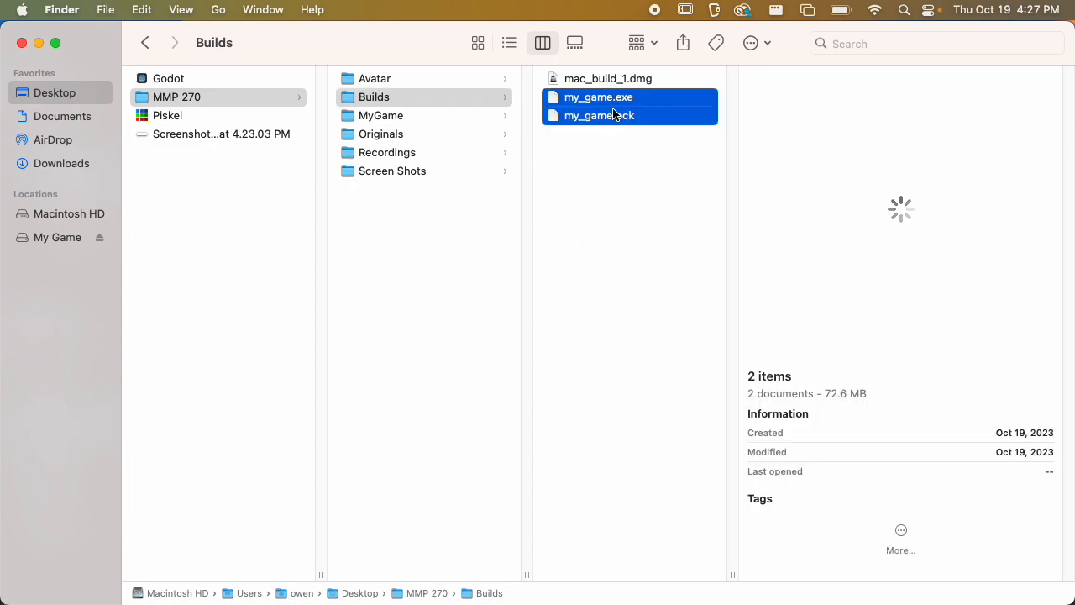
pyautogui.rightClick(627, 110)
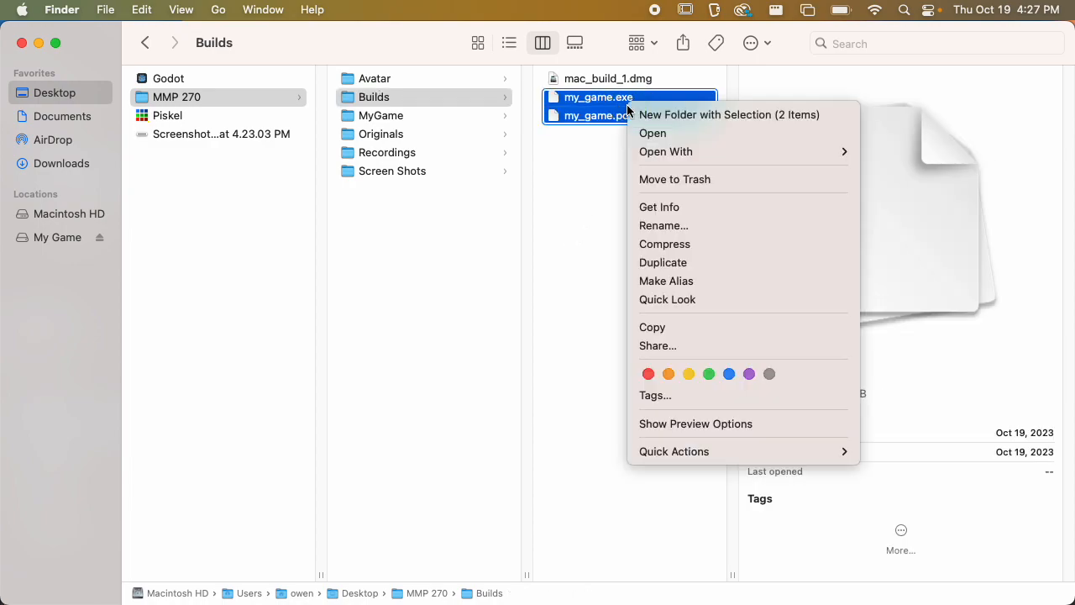
pyautogui.click(690, 244)
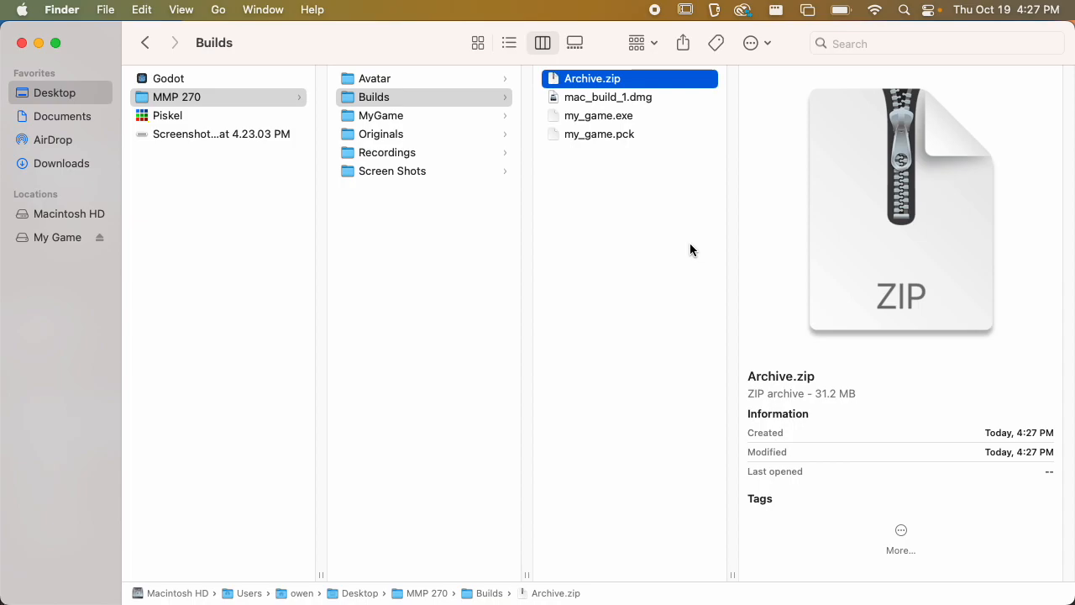
pyautogui.press('Return')
pyautogui.write('my_game_')
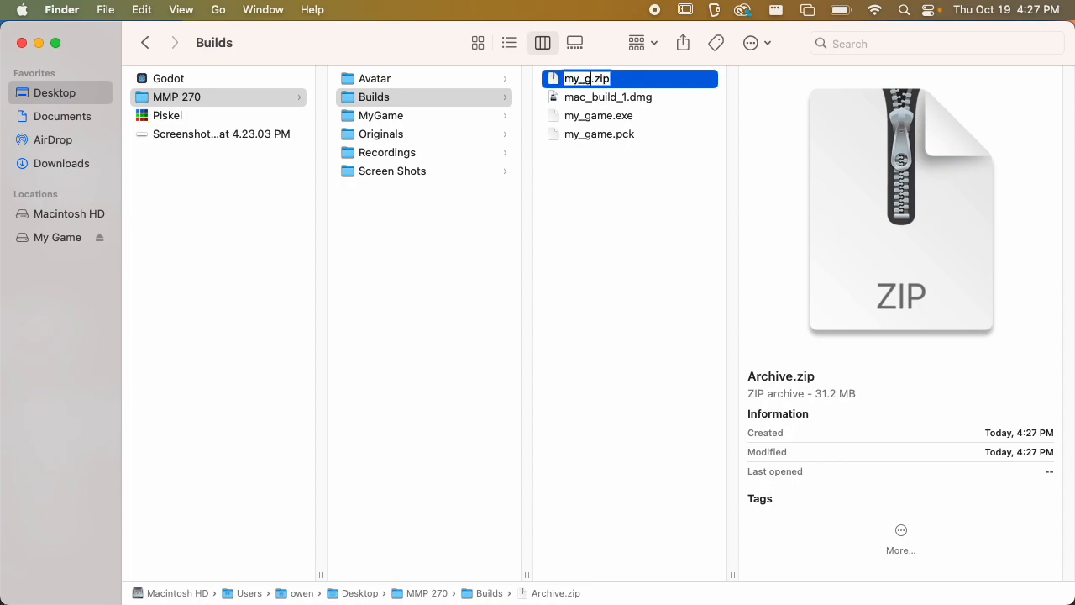
pyautogui.write('windows')
pyautogui.press('Return')
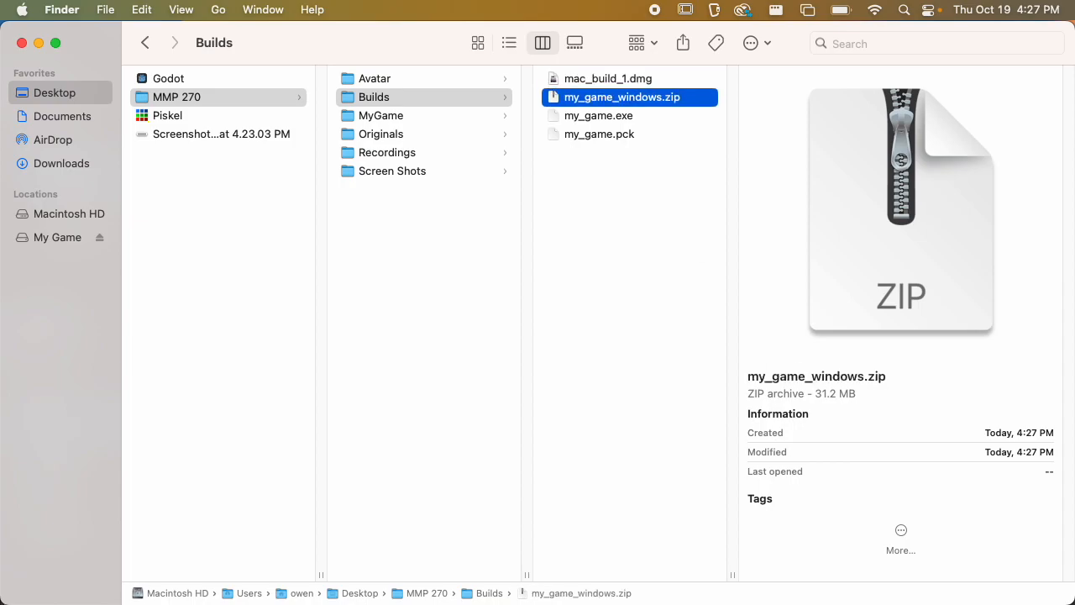
# Compare the file sizes of mac_build_1.dmg, my_game_windows.zip, my_game.exe and my_game.pck.
pyautogui.click(646, 157)
pyautogui.click(651, 97)
pyautogui.click(644, 79)
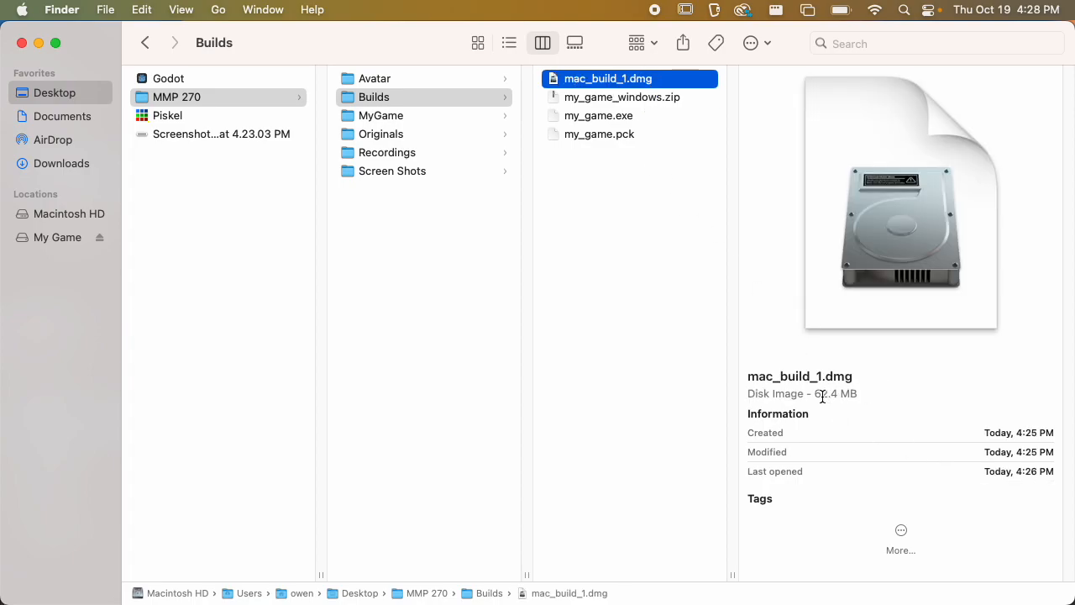
pyautogui.moveTo(812, 393); pyautogui.dragTo(863, 393)
pyautogui.click(654, 115)
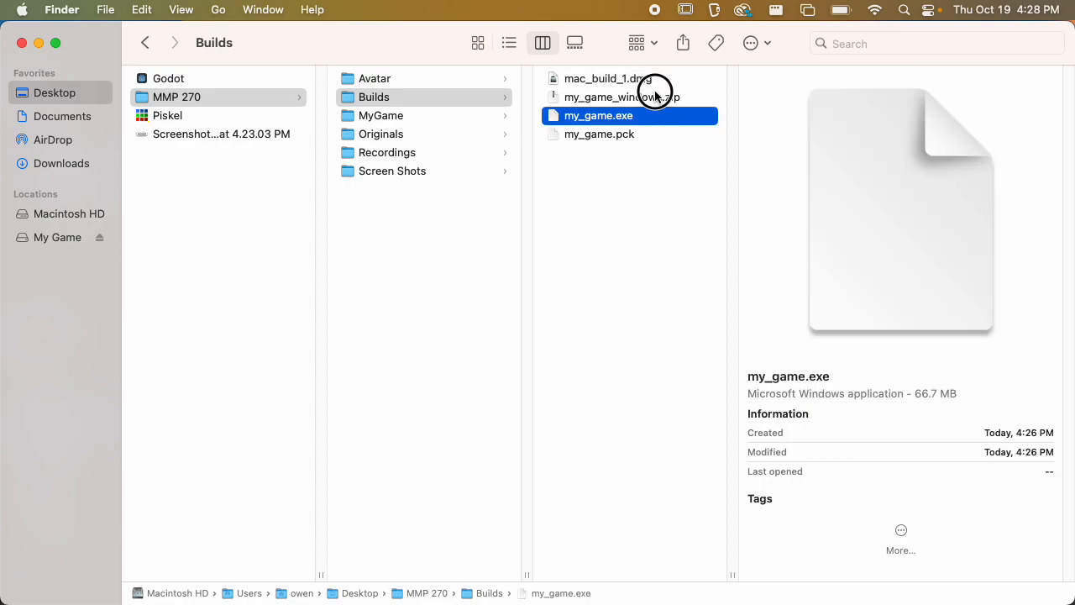
pyautogui.click(655, 97)
pyautogui.moveTo(816, 393); pyautogui.dragTo(873, 397)
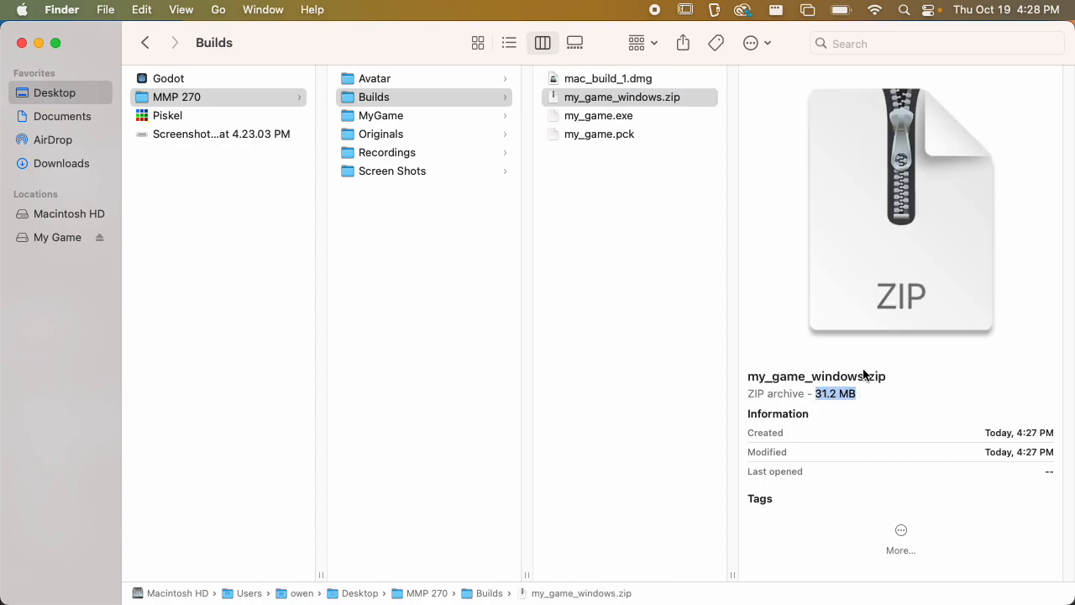
pyautogui.click(656, 132)
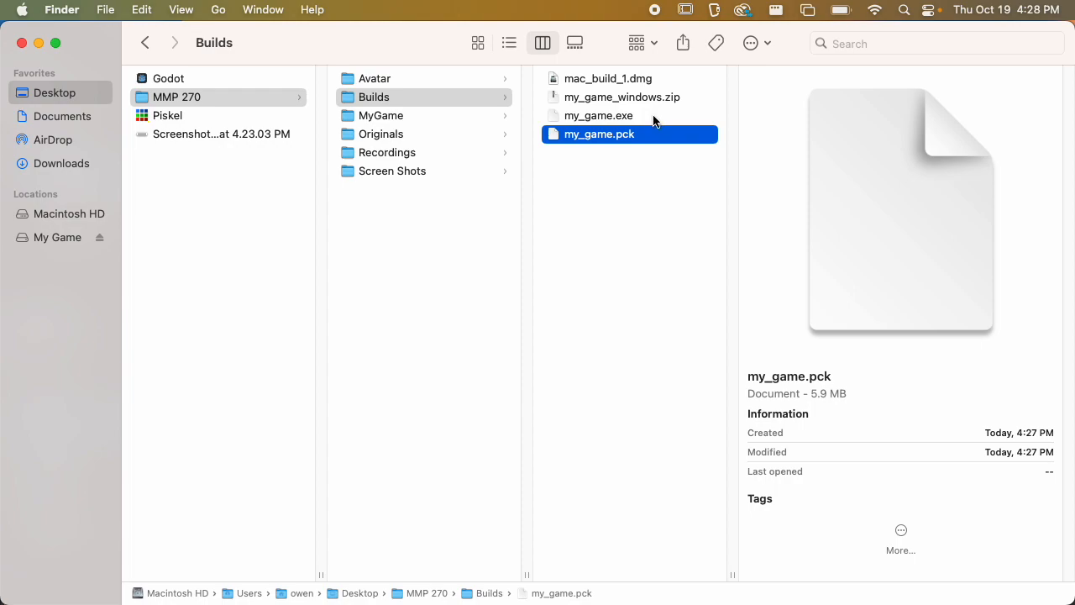
pyautogui.click(654, 117)
pyautogui.click(645, 133)
pyautogui.click(646, 116)
pyautogui.click(628, 136)
# Compress mac_build_1.dmg into a ZIP archive and compare its size with the original disk image.
pyautogui.click(651, 79)
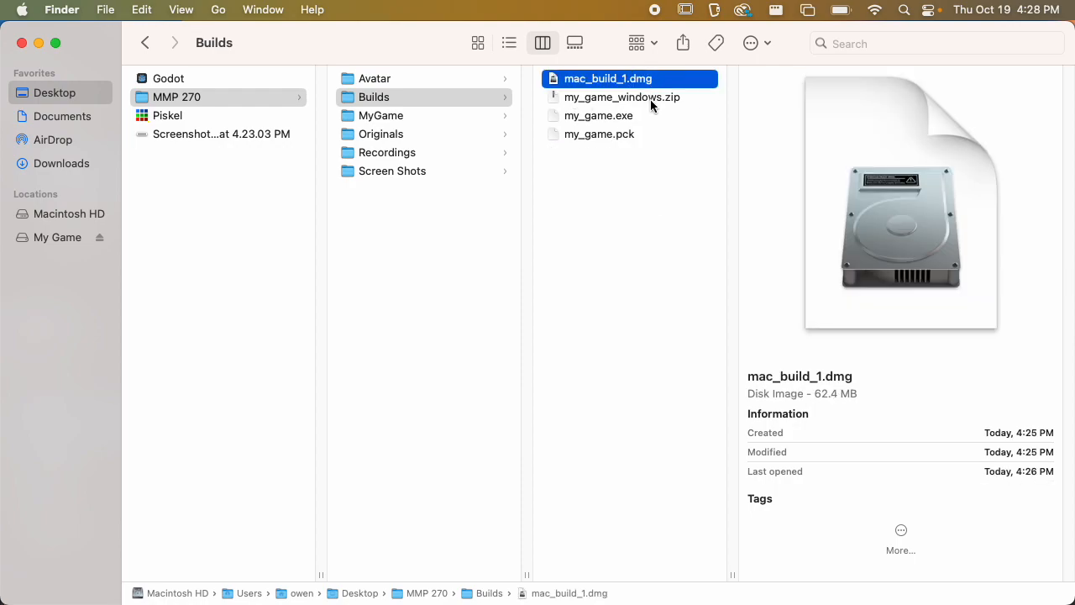
pyautogui.rightClick(650, 78)
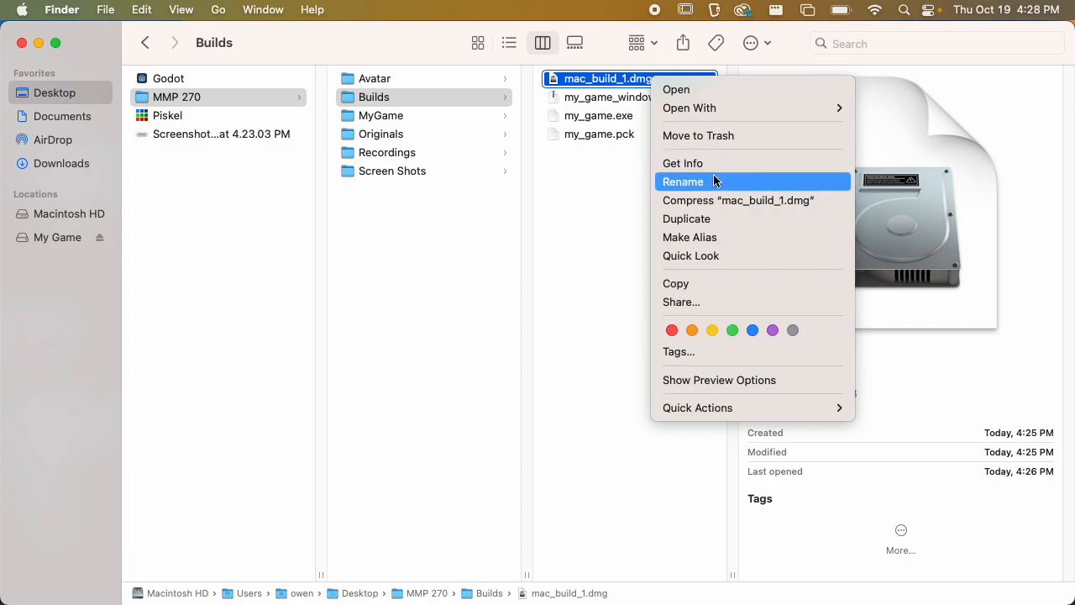
pyautogui.click(718, 204)
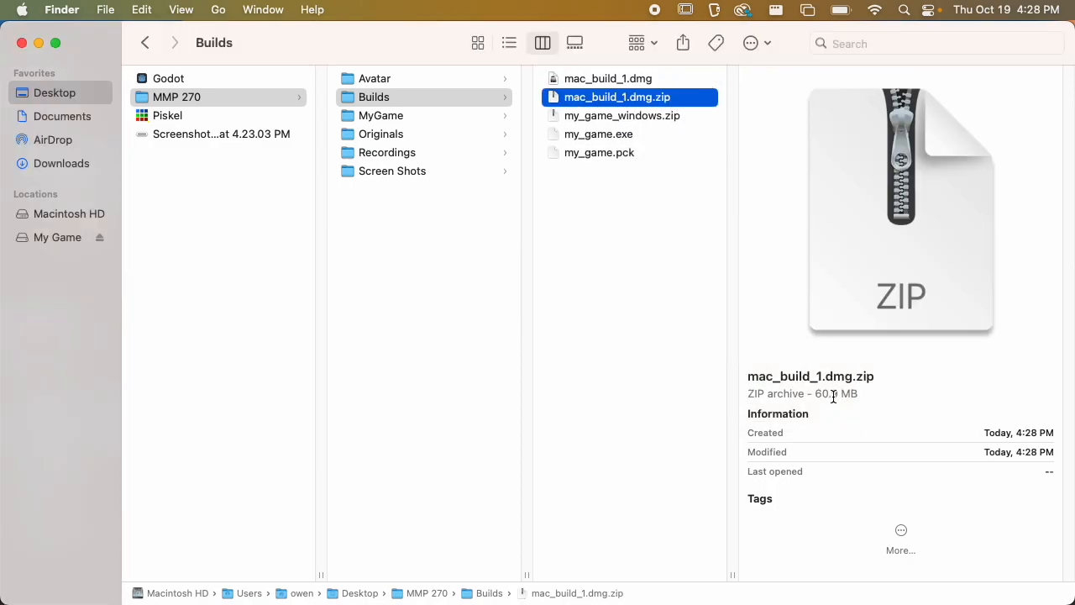
pyautogui.click(670, 84)
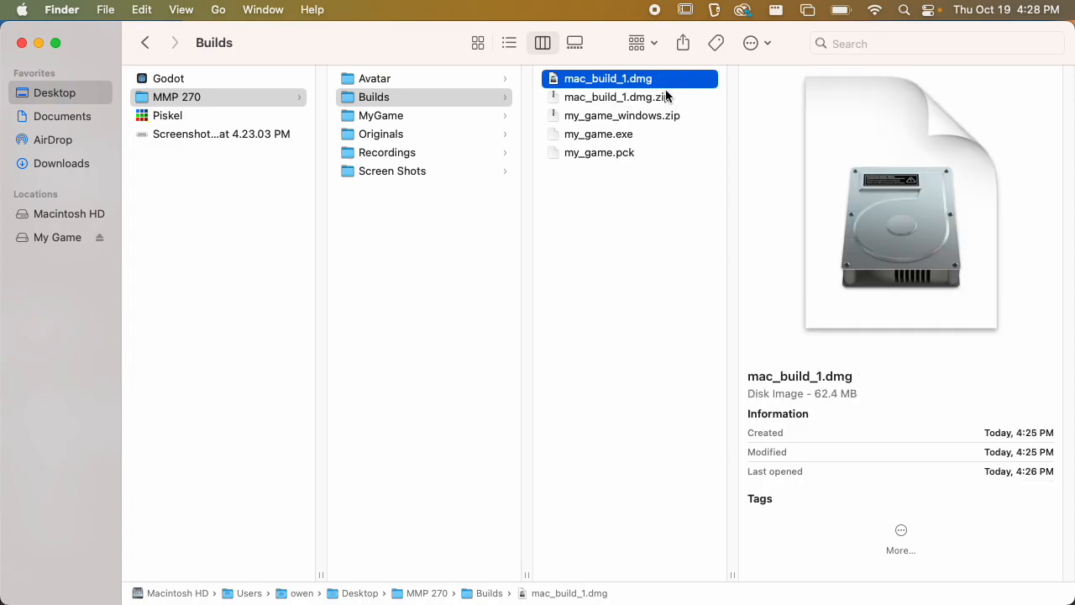
pyautogui.click(665, 97)
pyautogui.click(654, 80)
pyautogui.click(637, 231)
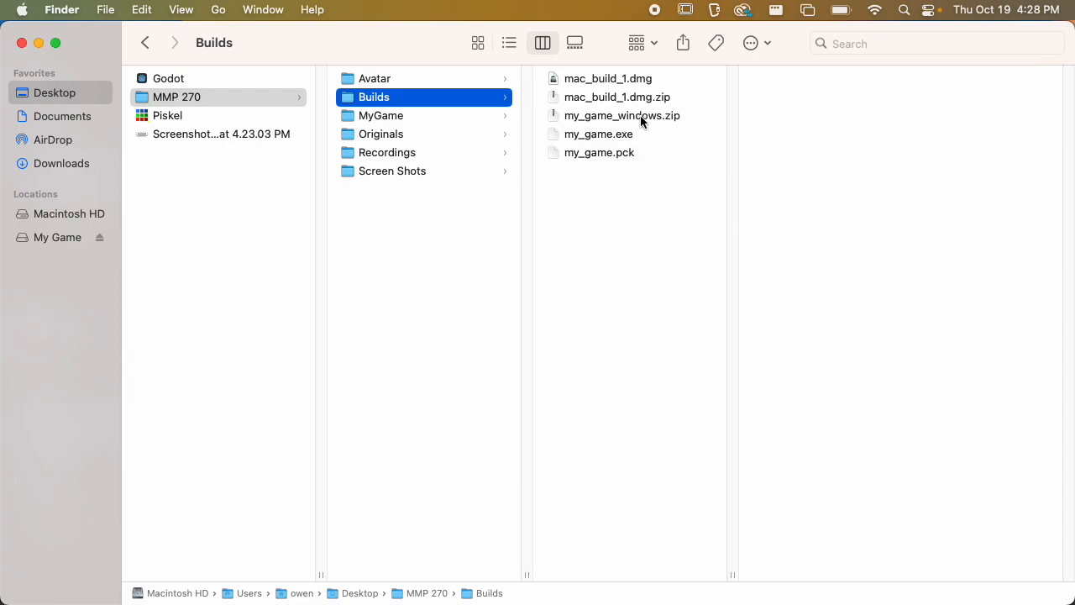
pyautogui.click(619, 152)
pyautogui.keyDown('shift'); pyautogui.click(617, 135); pyautogui.keyUp('shift')
pyautogui.rightClick(620, 144)
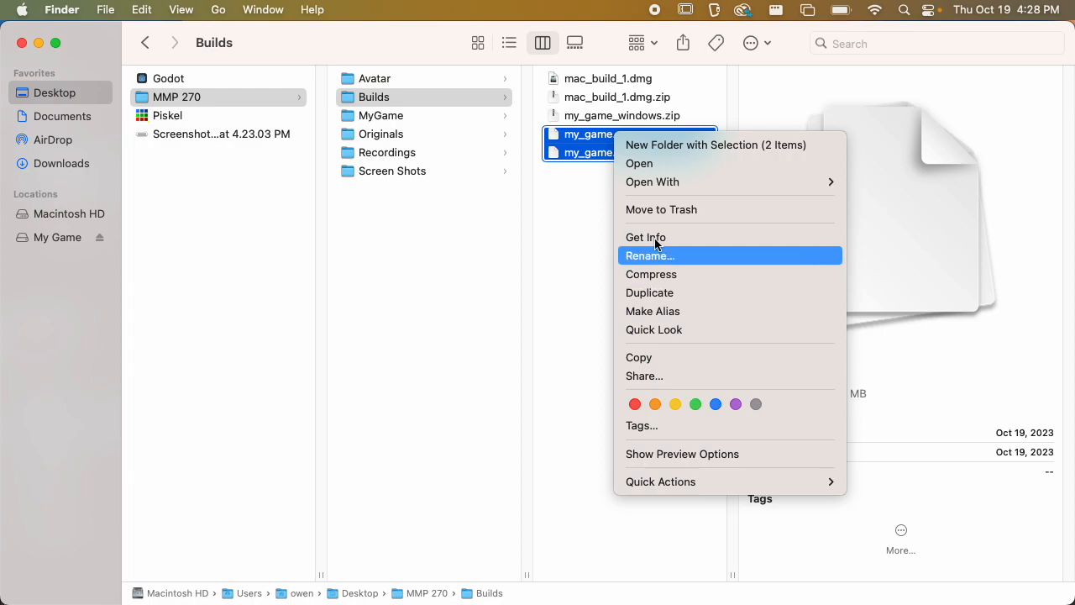
pyautogui.click(575, 195)
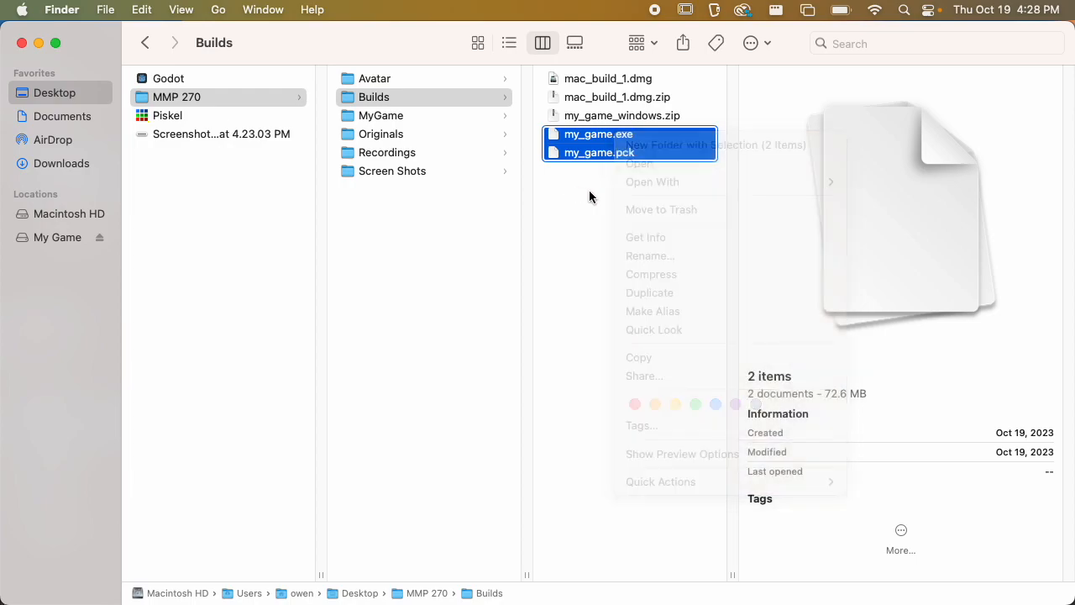
pyautogui.click(588, 194)
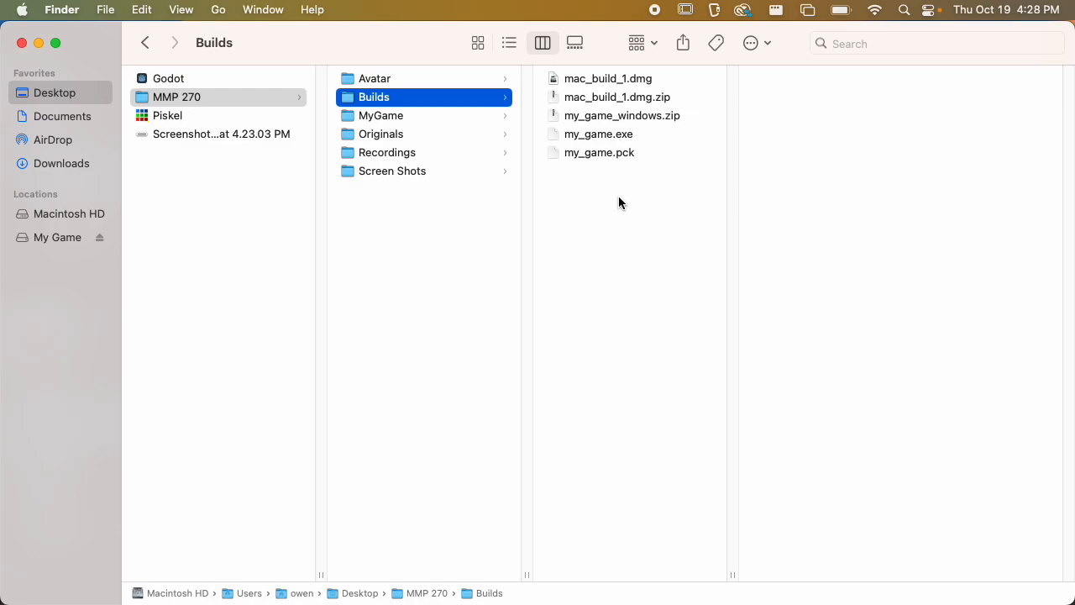
# Switch back to Godot and close the Export window.
pyautogui.press('super+Tab')
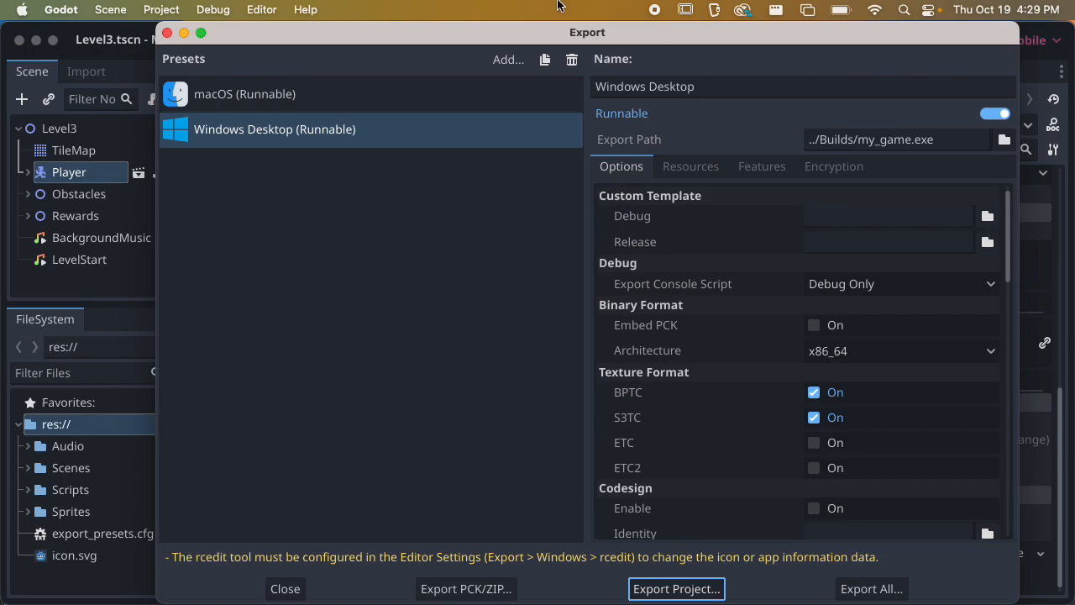
pyautogui.click(167, 34)
pyautogui.moveTo(326, 81)
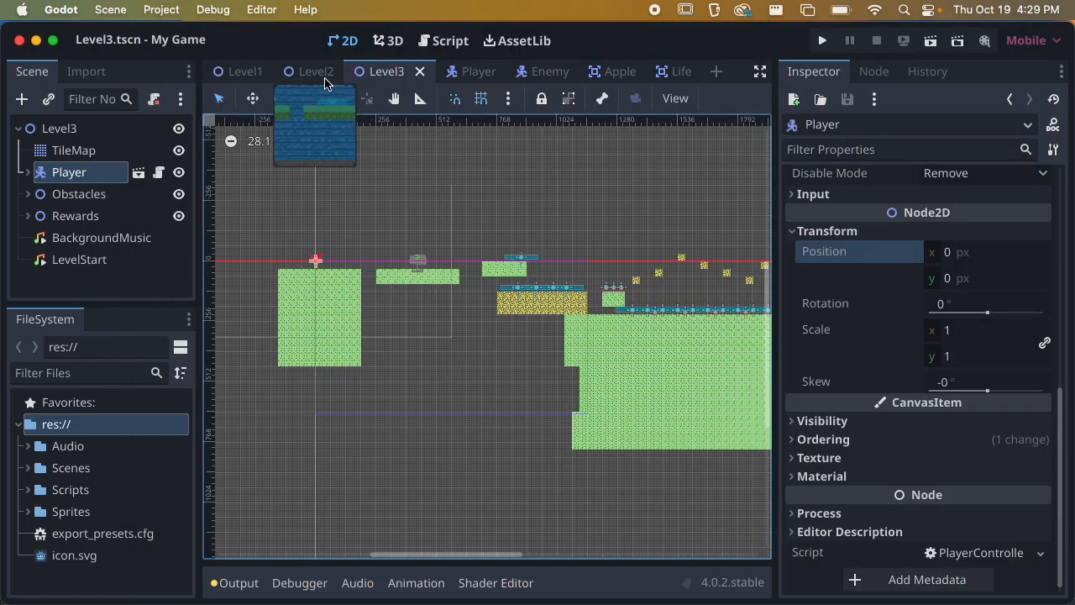